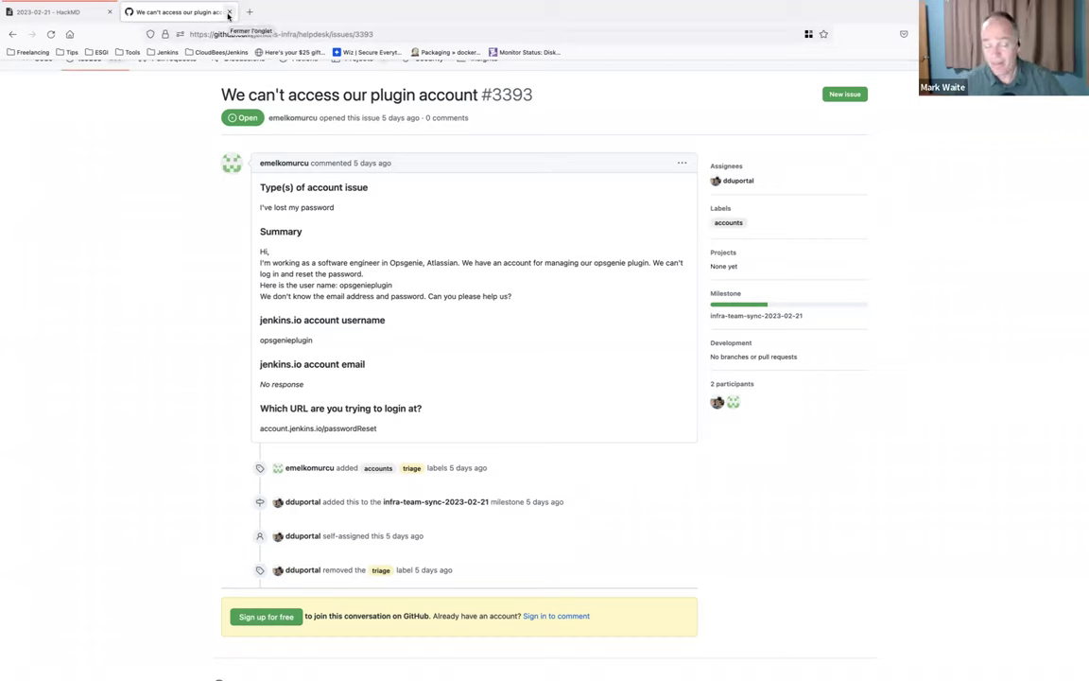
Step: Close the plugin account issue and select the URL of the cert.ci.jenkins.io Azure Credential issue in the meeting notes
left_click(227, 15)
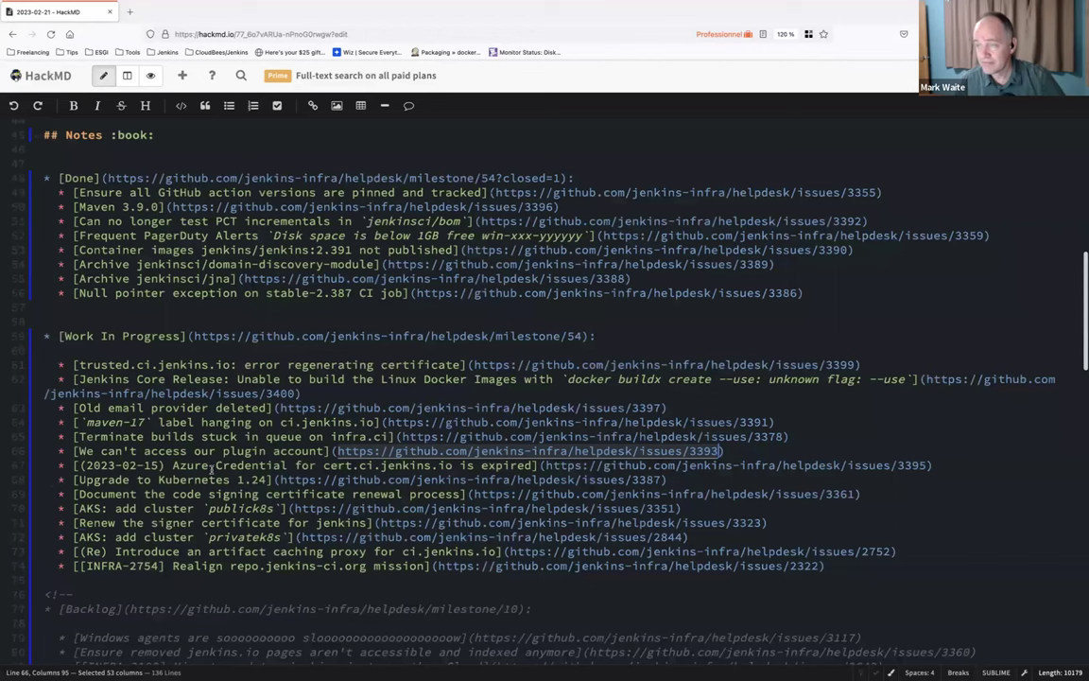
left_click_drag(542, 465, 934, 465)
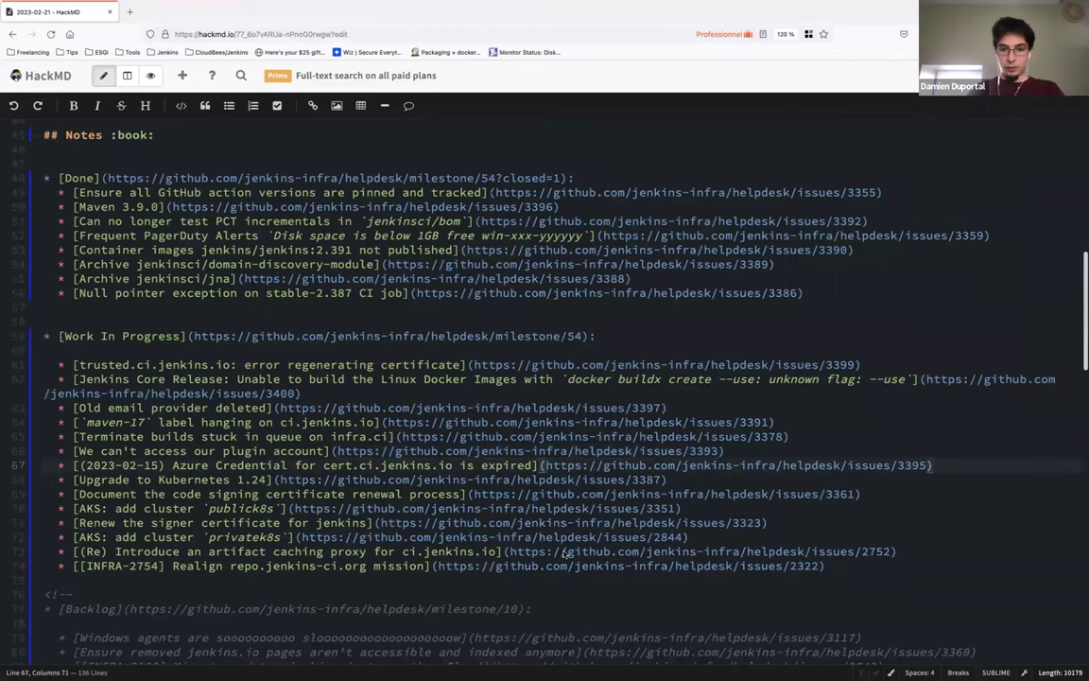
key("shift+Left")
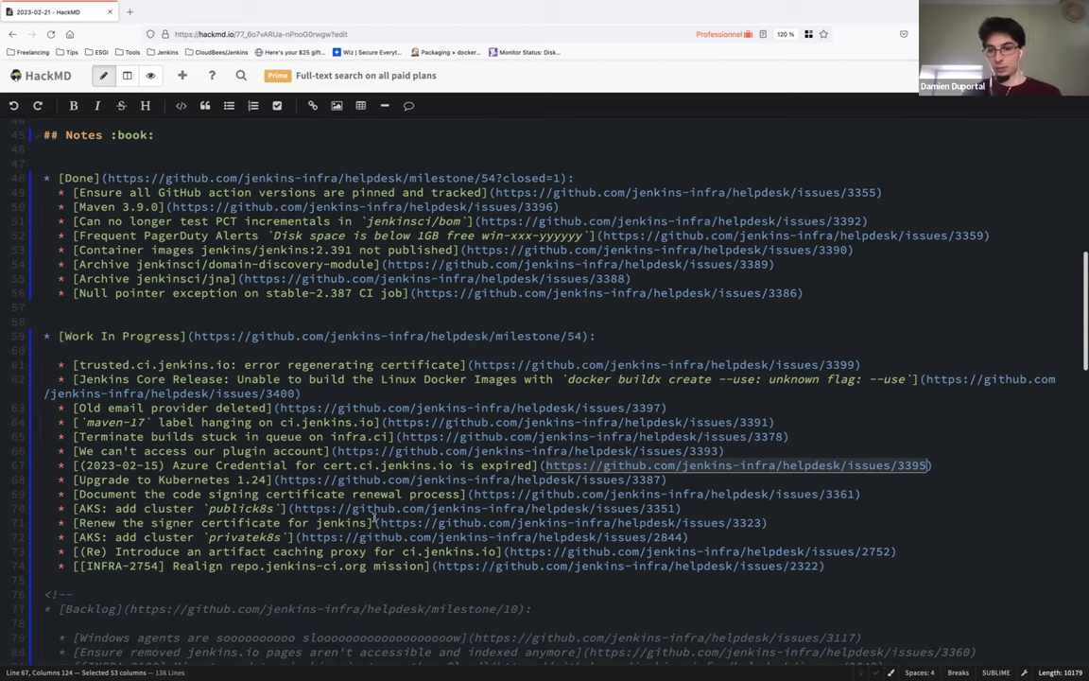
key("Left")
key("super+u")
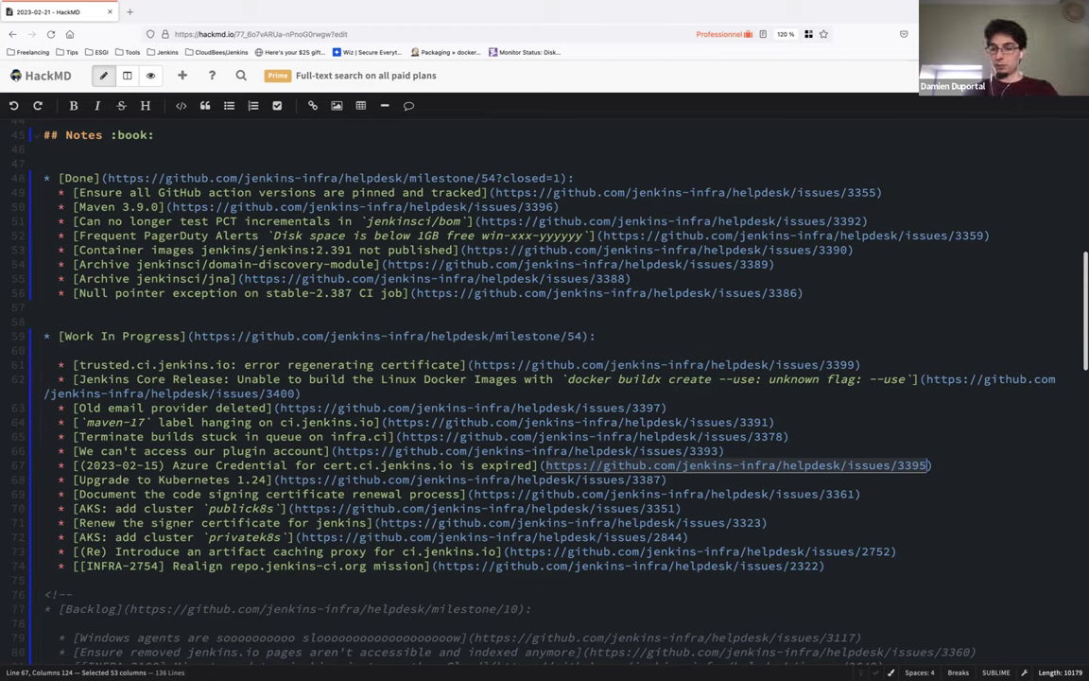
scroll(383, 446, "down", 1)
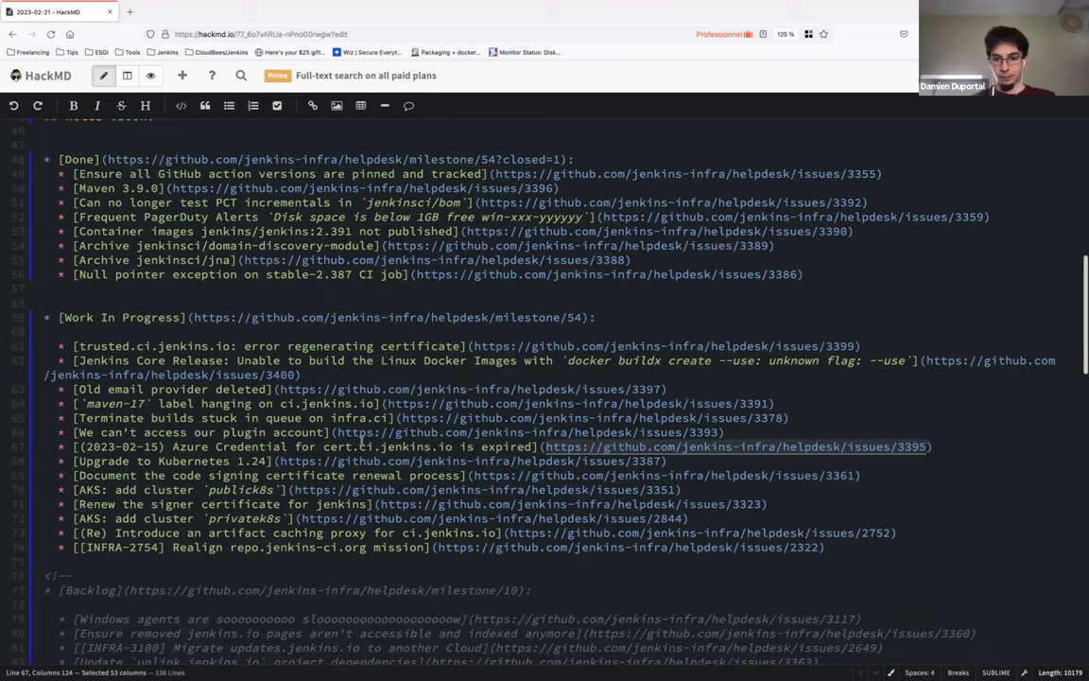
Step: Copy the "Upgrade to Kubernetes 1.24" issue URL from the notes and open that issue in a new tab to review its tasks
left_click(242, 461)
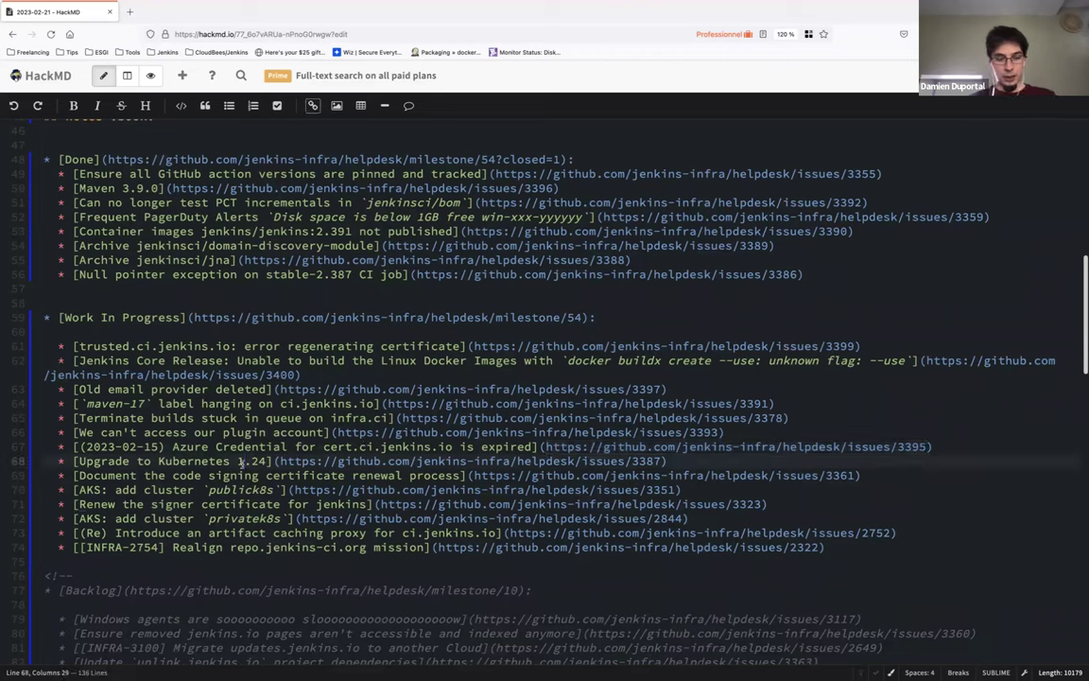
key("super+Left")
key("shift+super+Right")
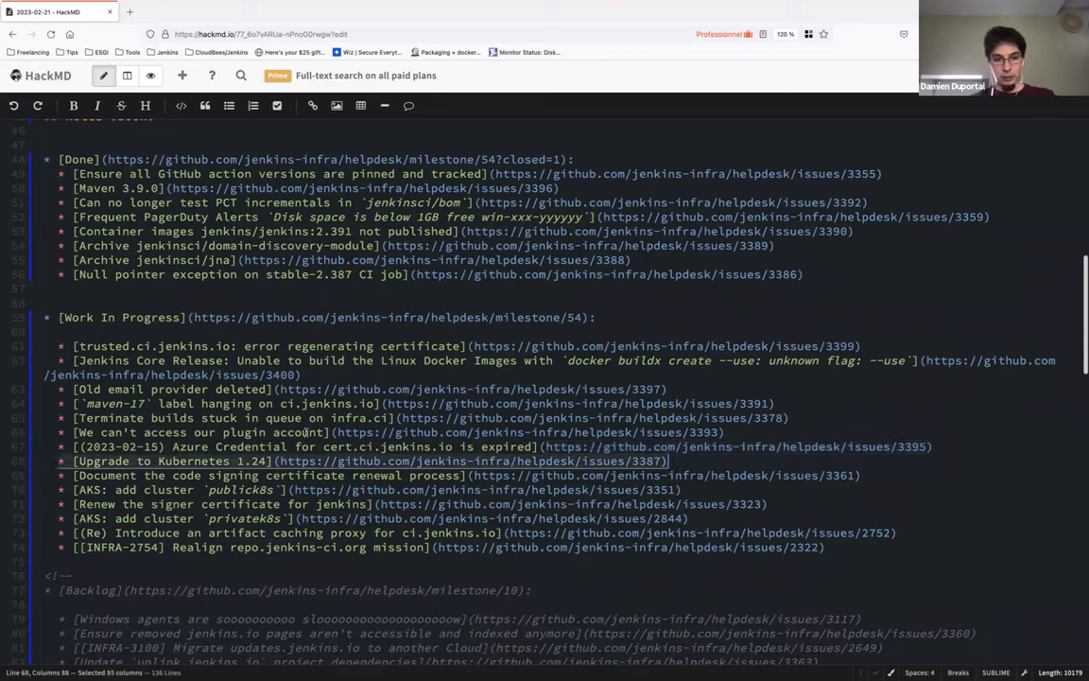
left_click(276, 462)
key("shift+super+Right")
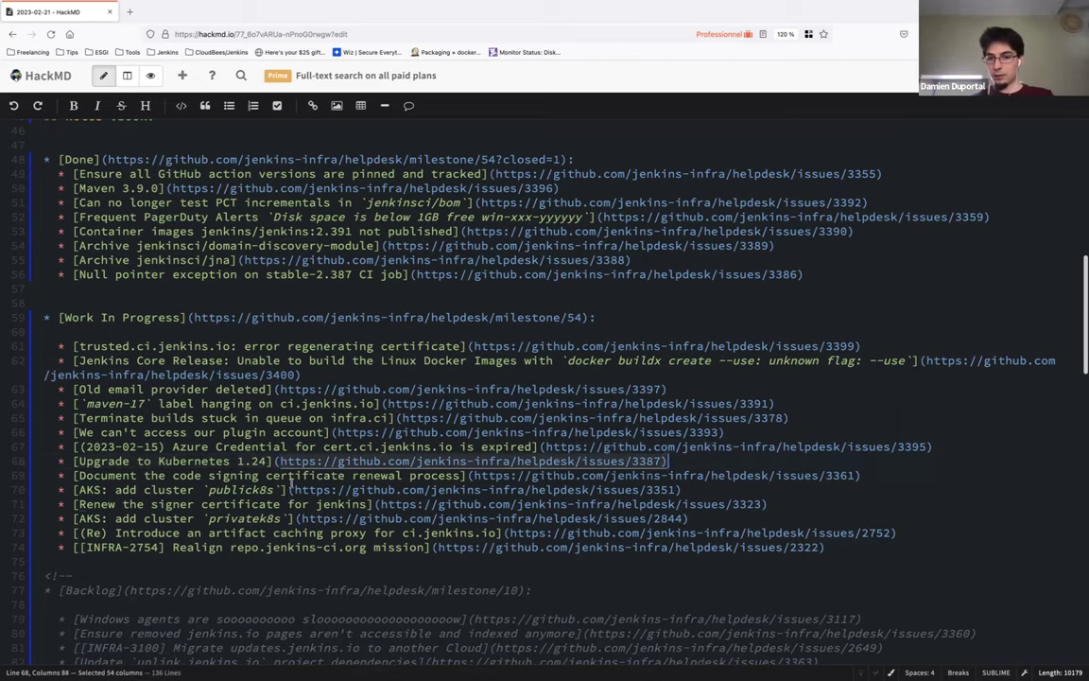
key("shift+Left")
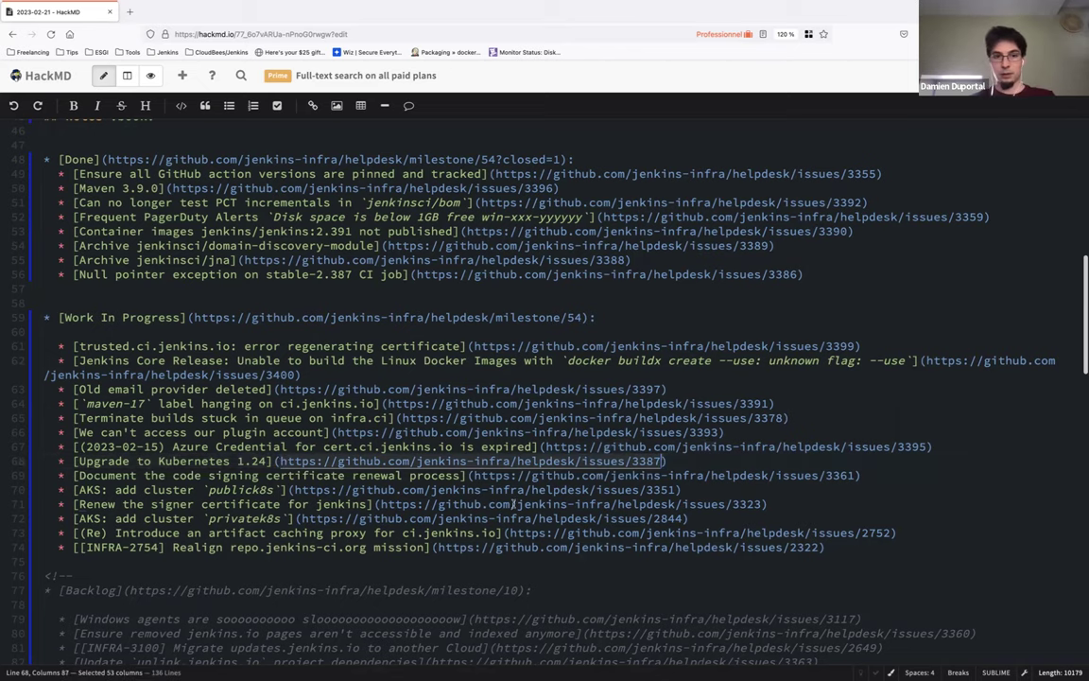
key("super+c")
key("super+t")
key("super+v")
key("Return")
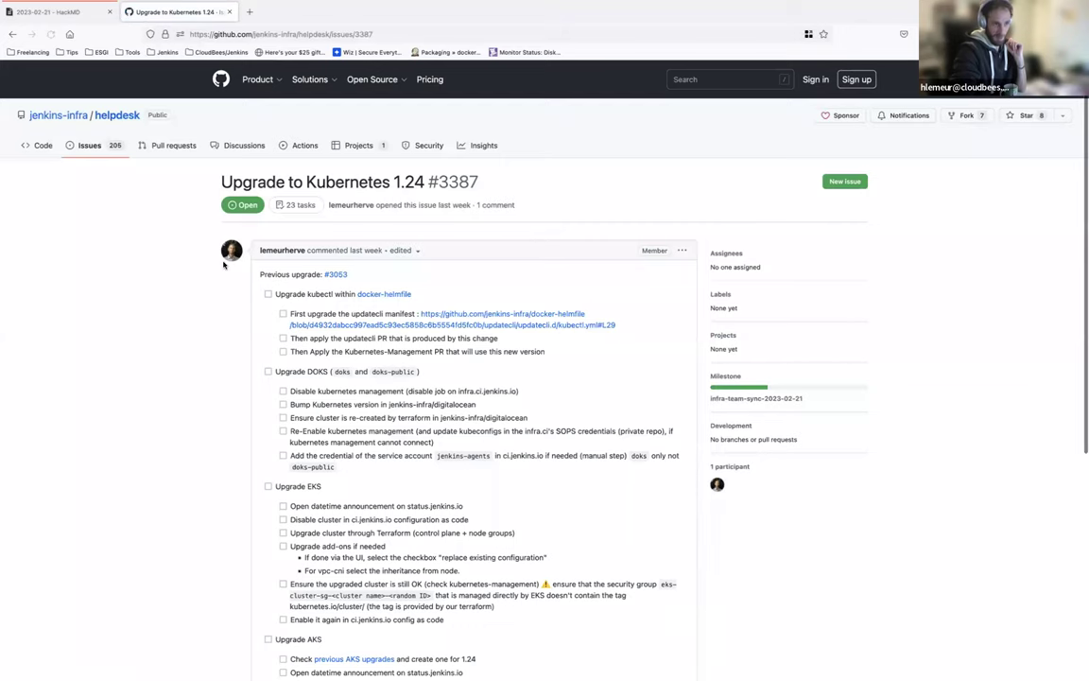
scroll(128, 342, "down", 2)
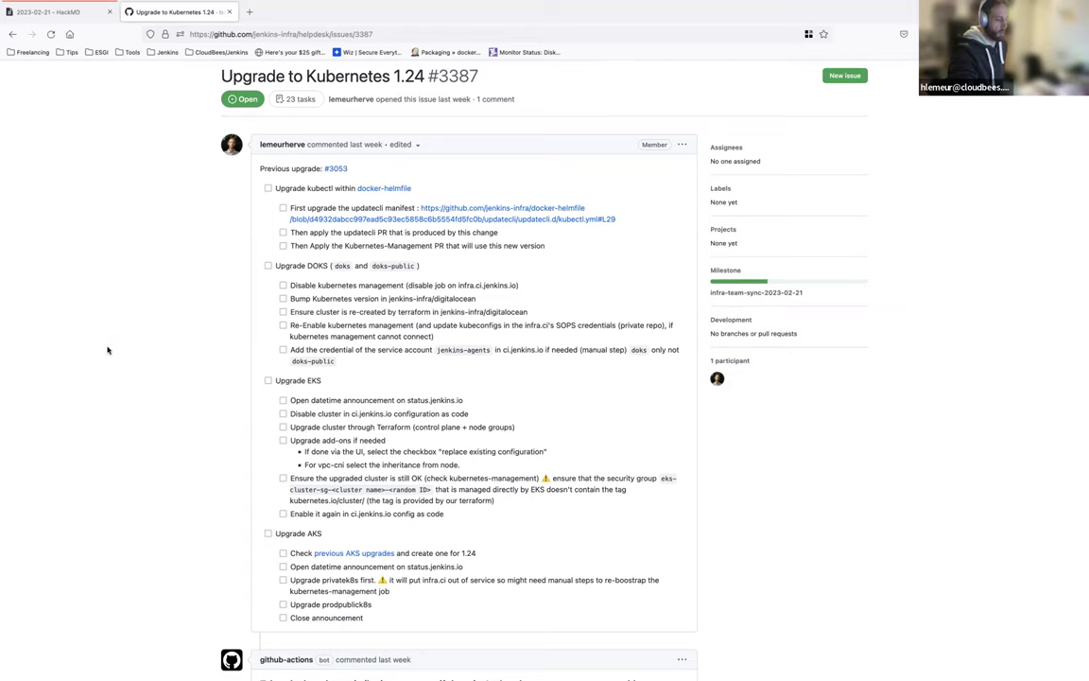
Step: Search the web for "digital ocean 1.24" in a new tab and open the 1.24.4-do.0 DigitalOcean documentation page
key("ctrl+t")
type("digita")
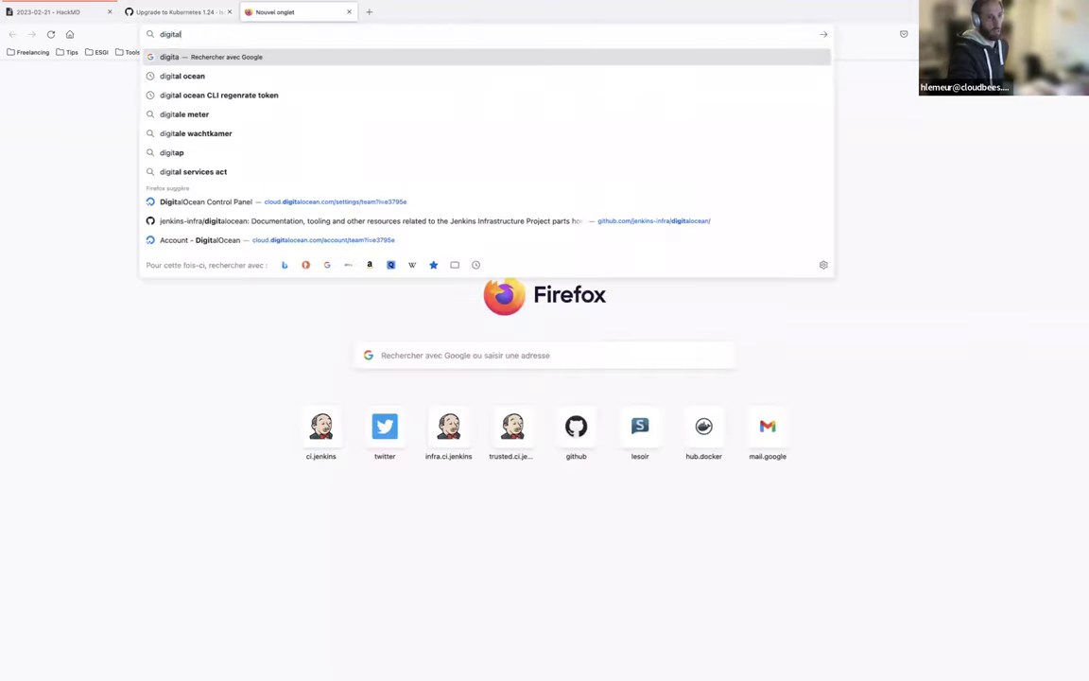
type("l ocean 1.24")
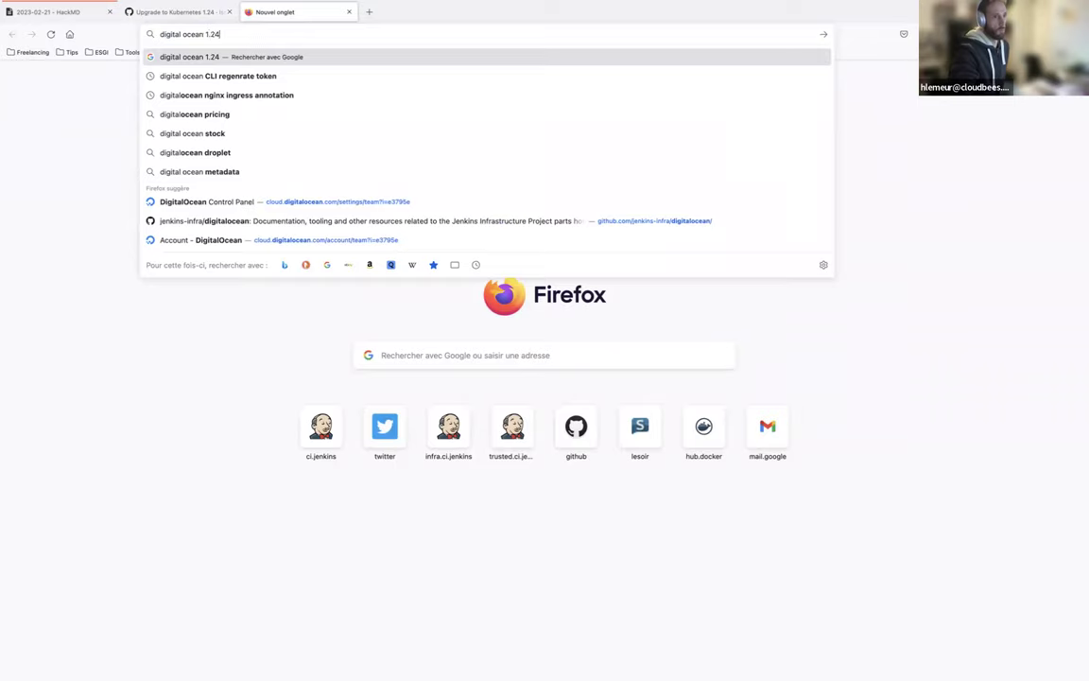
key("Return")
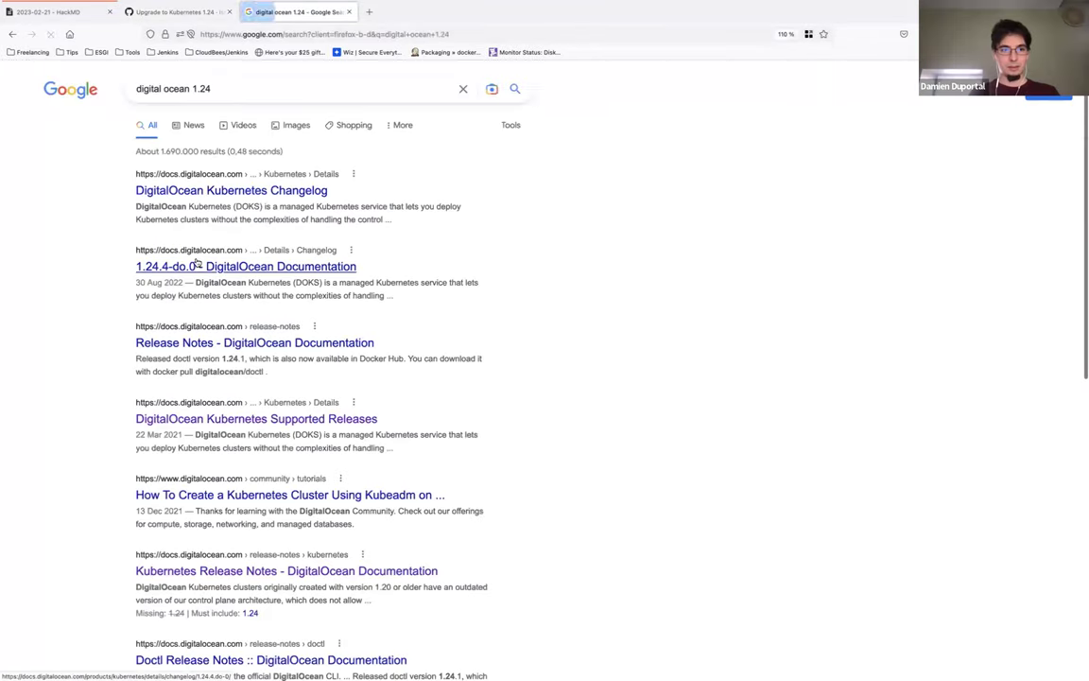
left_click(255, 268)
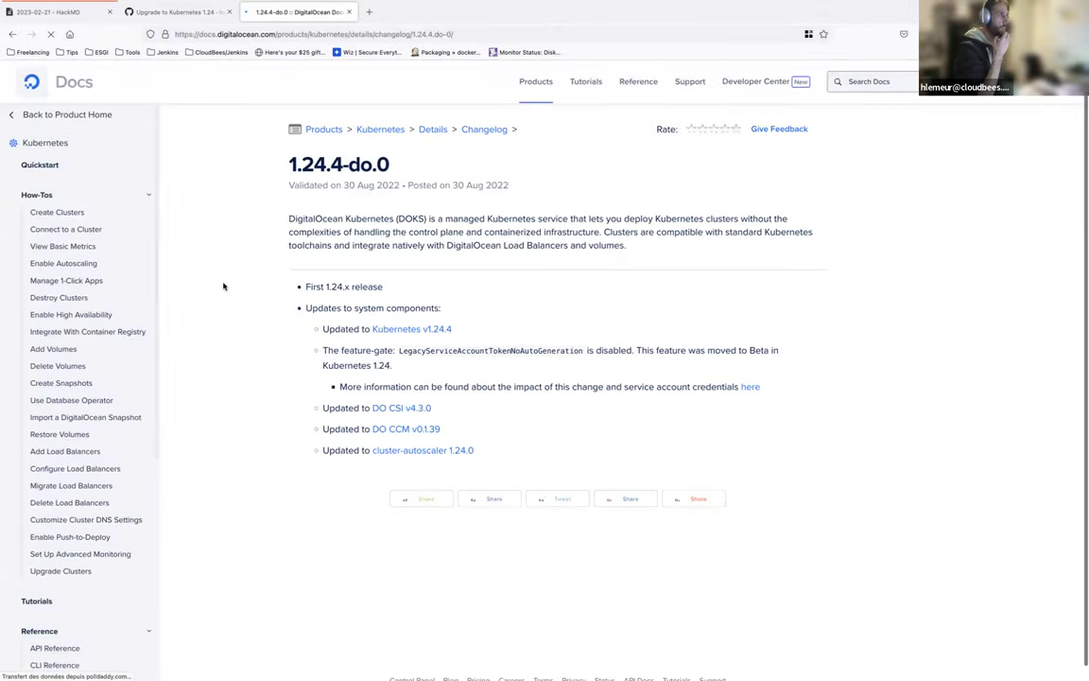
Step: Return to the search results, open DigitalOcean Kubernetes Supported Releases, and highlight the end-of-support date of release 1.24
left_click(9, 35)
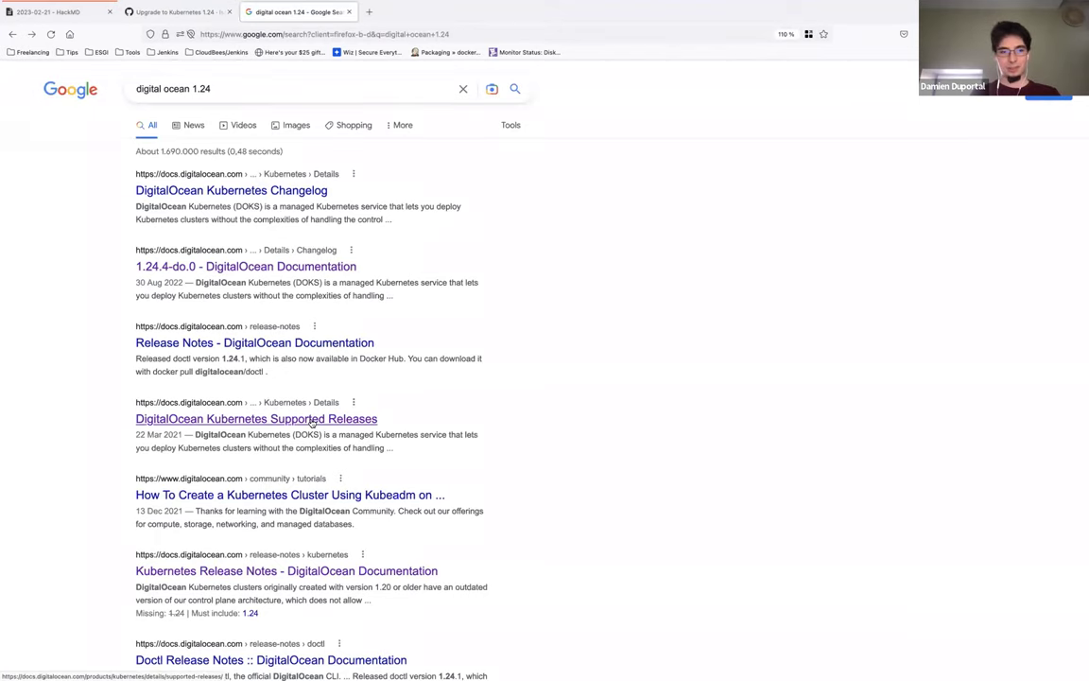
left_click(312, 421)
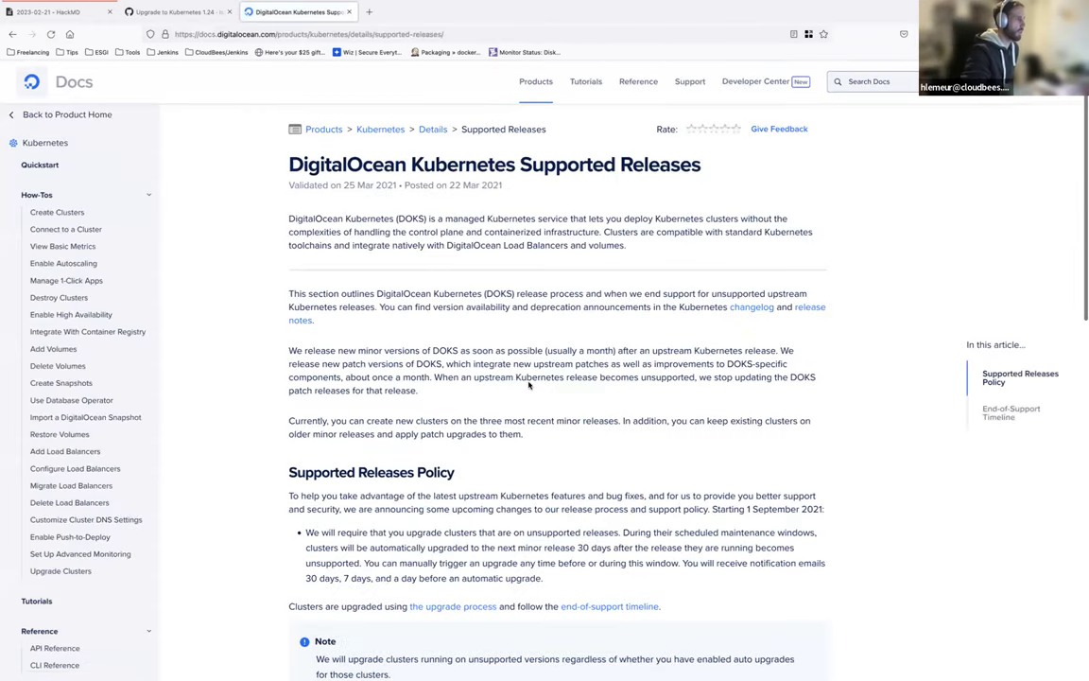
scroll(340, 360, "down", 5)
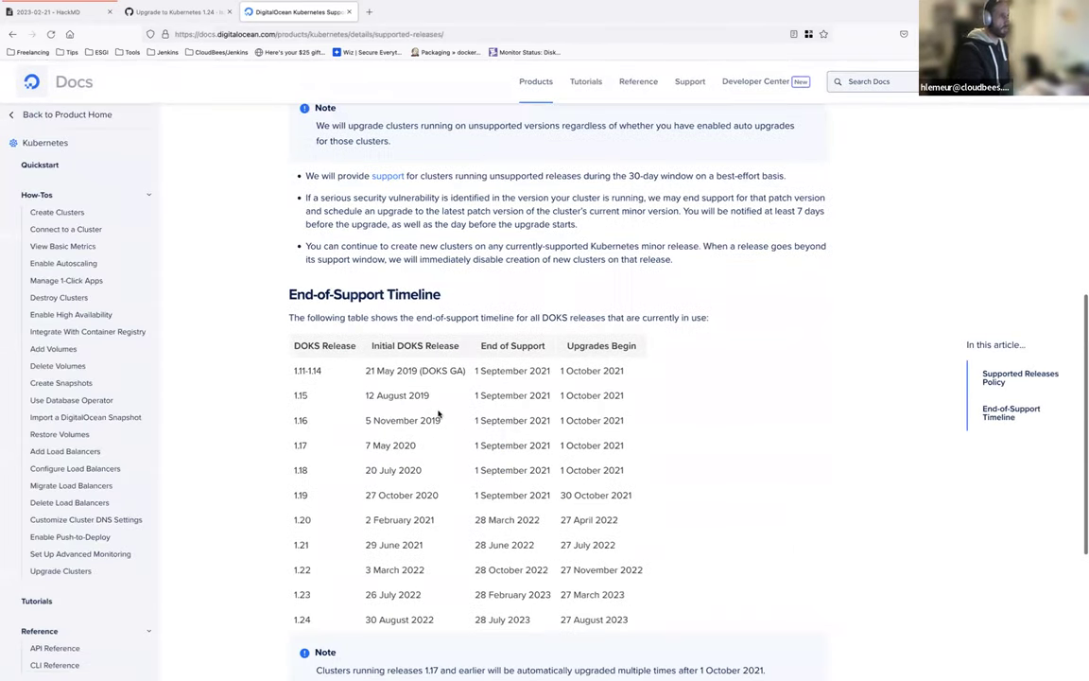
scroll(435, 416, "down", 2)
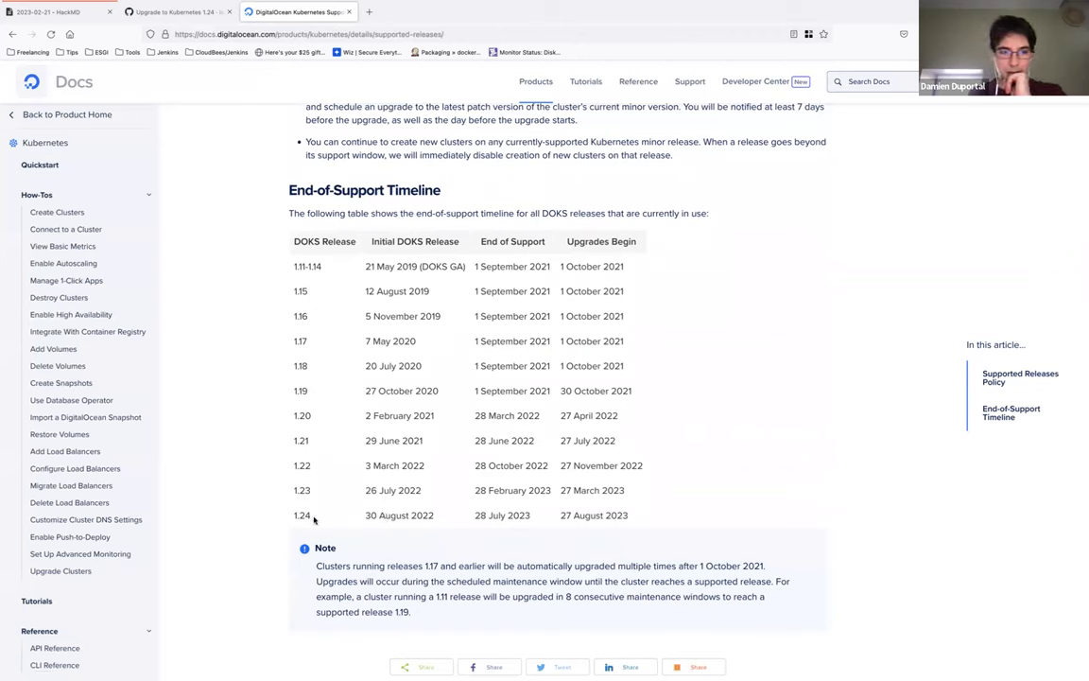
left_click_drag(474, 517, 531, 517)
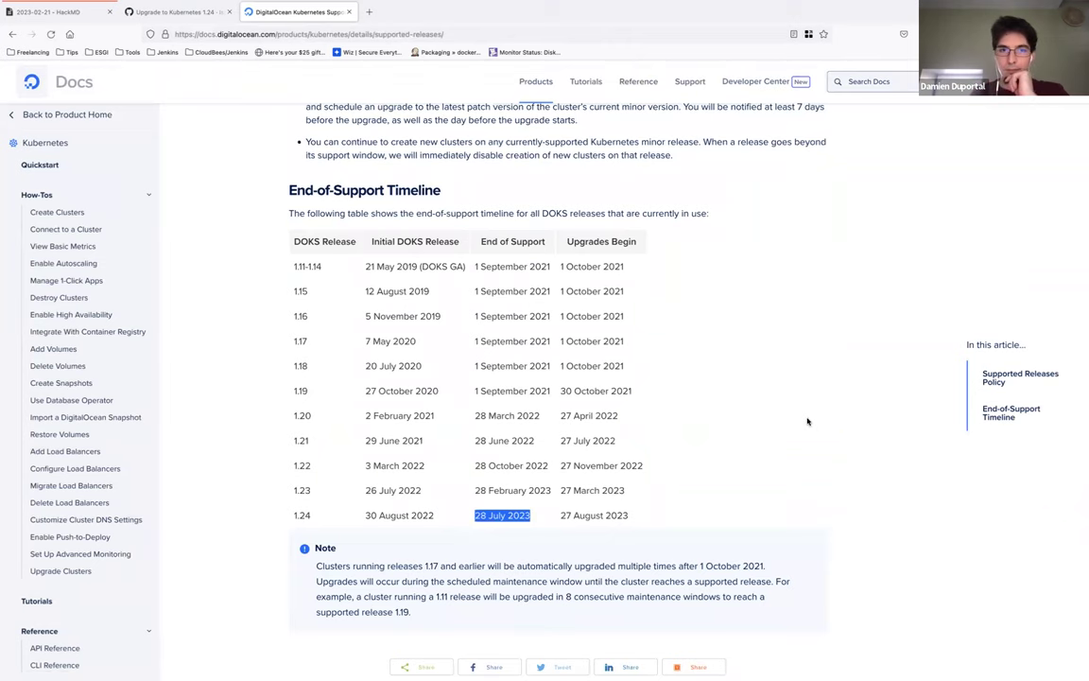
Step: Highlight the end-of-support date of release 1.23 in the End-of-Support Timeline, and close the DigitalOcean page
scroll(808, 421, "down", 1)
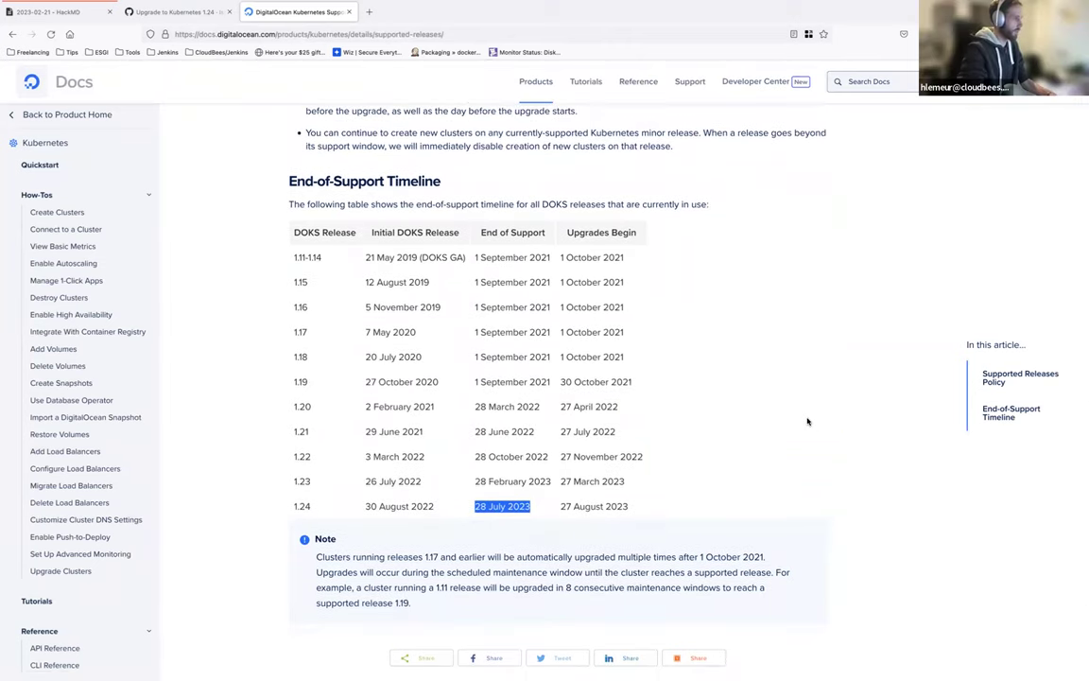
scroll(808, 421, "down", 1)
scroll(807, 422, "down", 1)
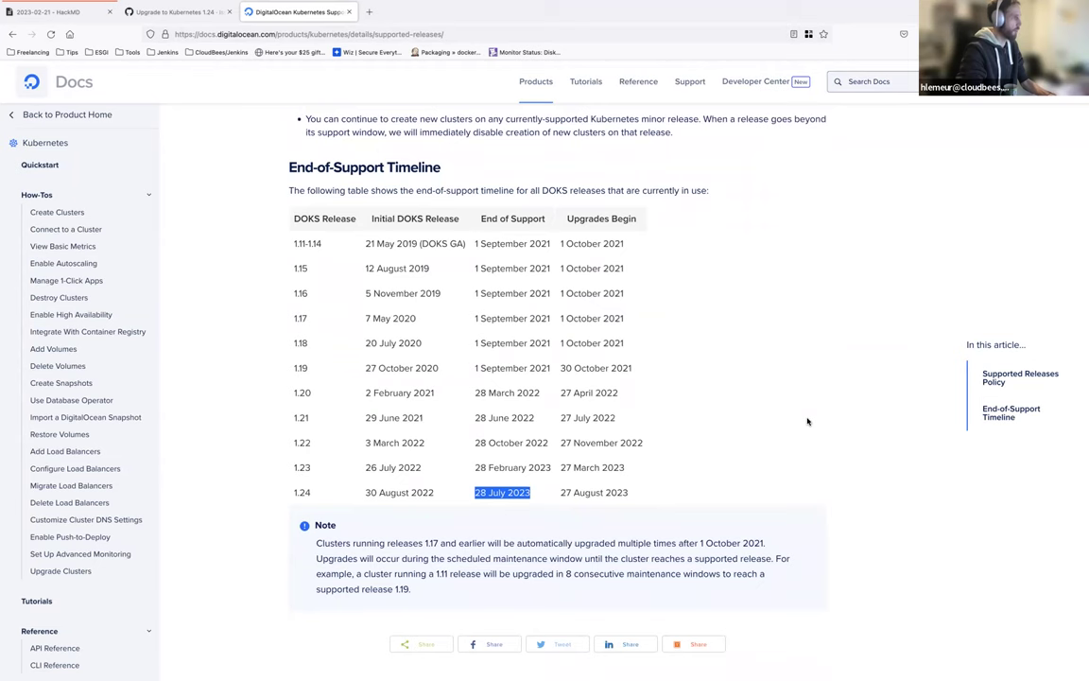
scroll(807, 421, "down", 3)
scroll(807, 421, "up", 5)
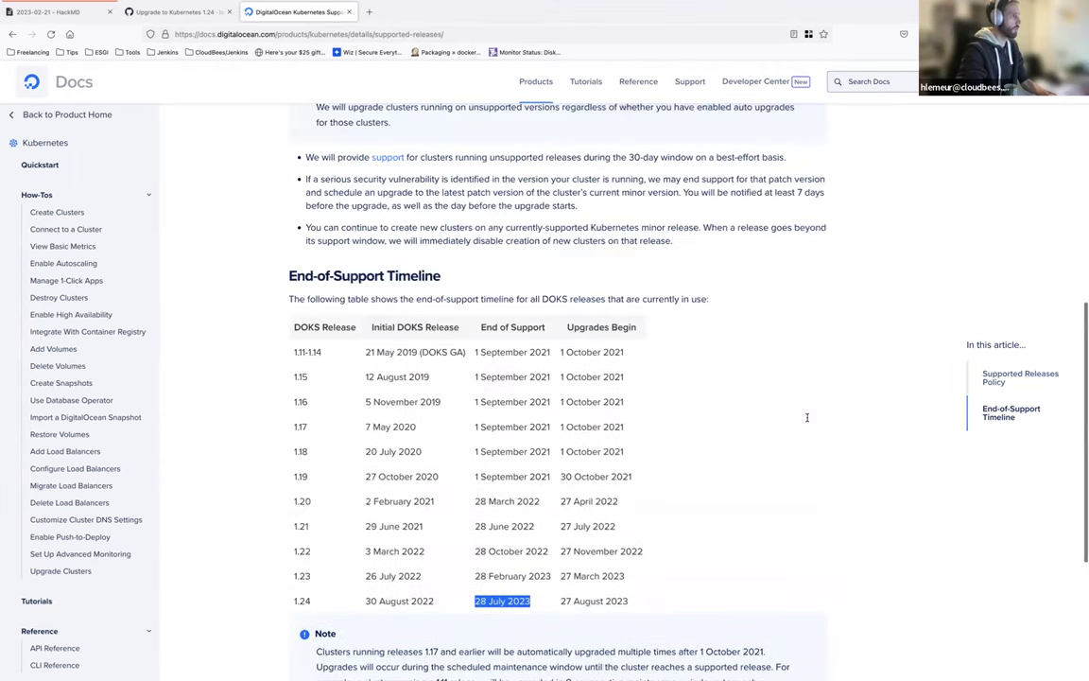
scroll(675, 358, "down", 3)
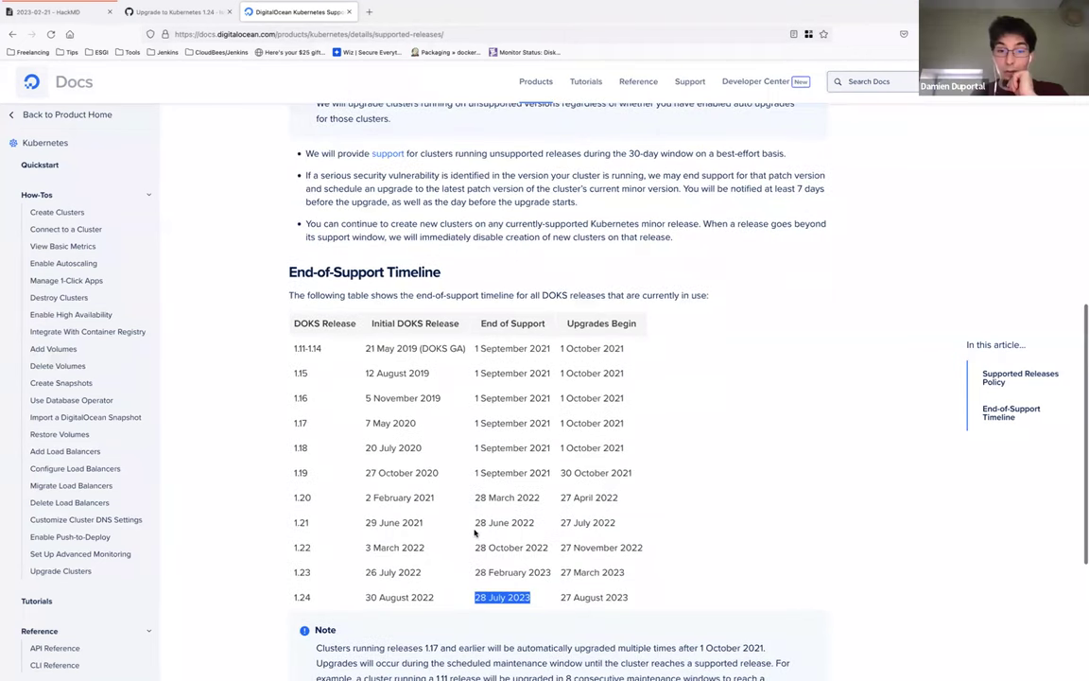
scroll(475, 535, "down", 1)
left_click_drag(476, 535, 551, 536)
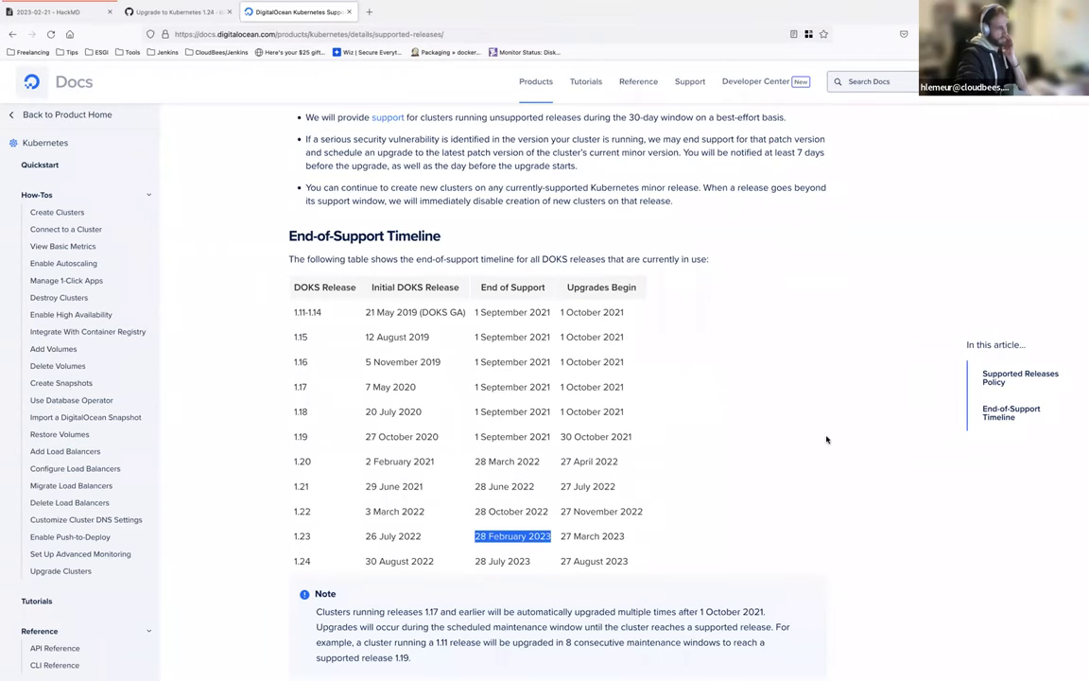
left_click(347, 12)
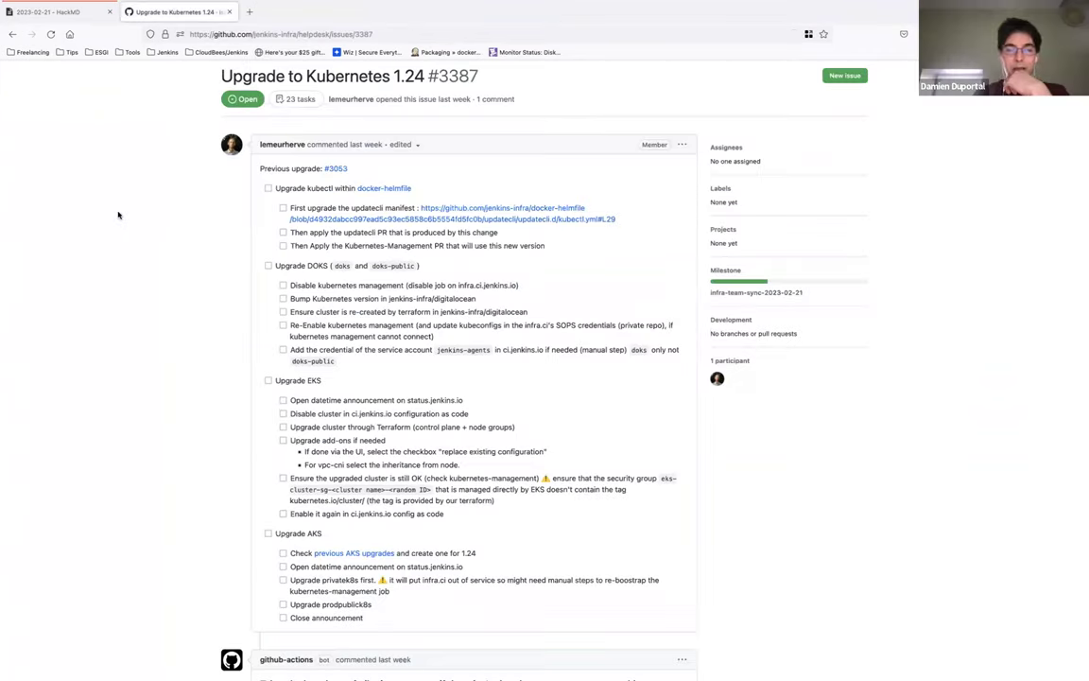
Step: Return to the meeting notes, copy the "Document the code signing certificate renewal process" issue URL, and open that issue
left_click(50, 14)
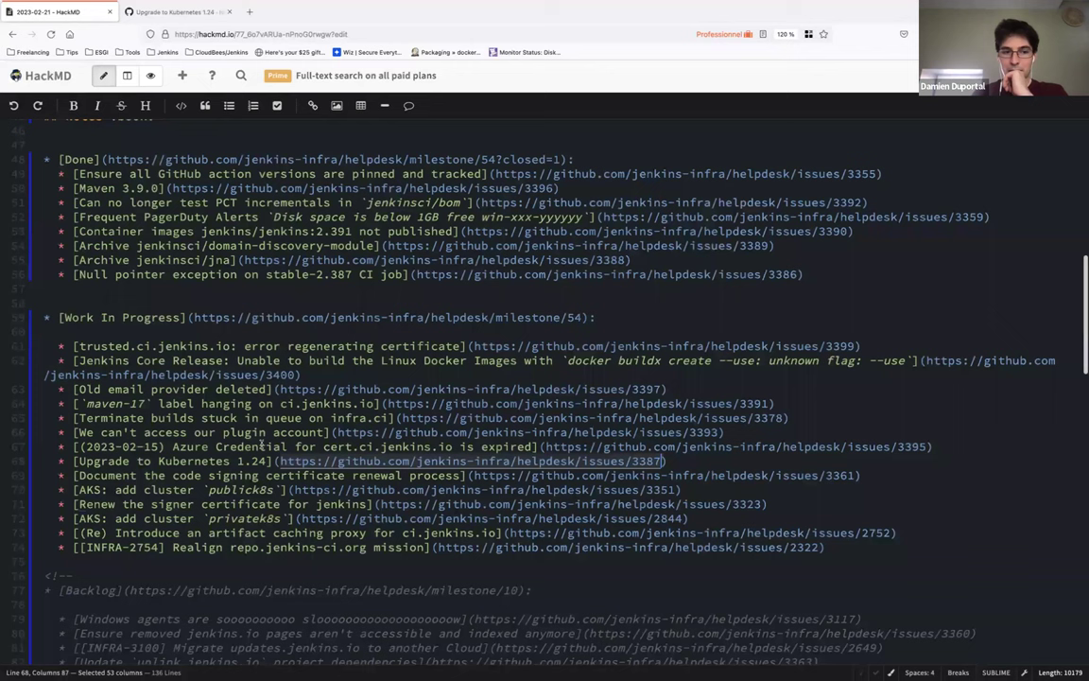
left_click(207, 460)
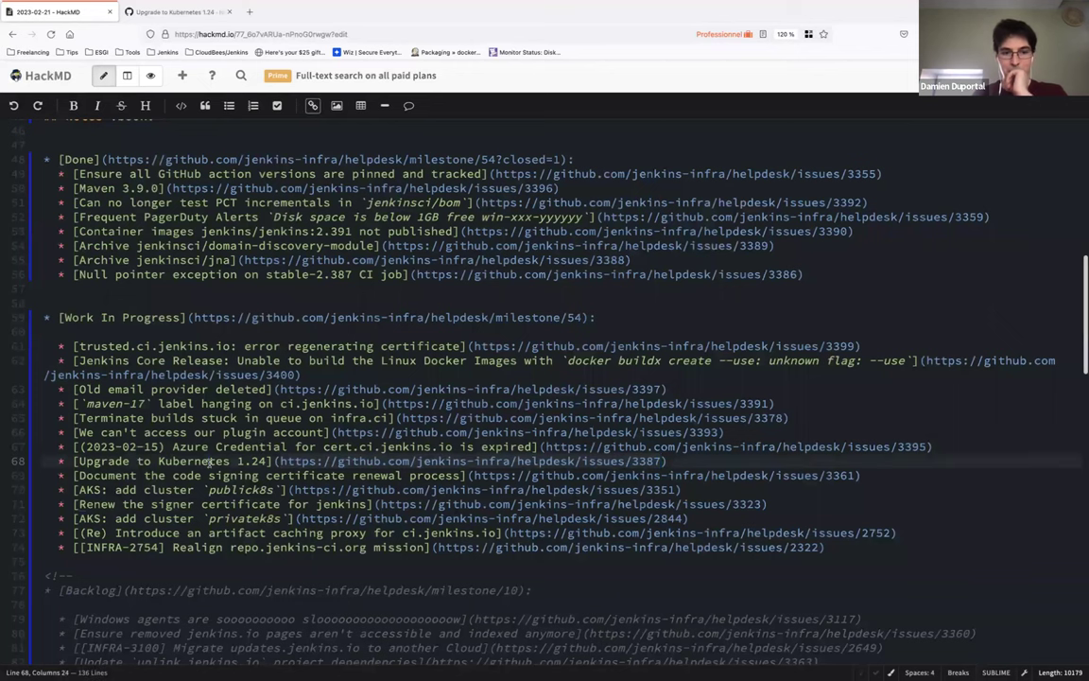
triple_click(175, 476)
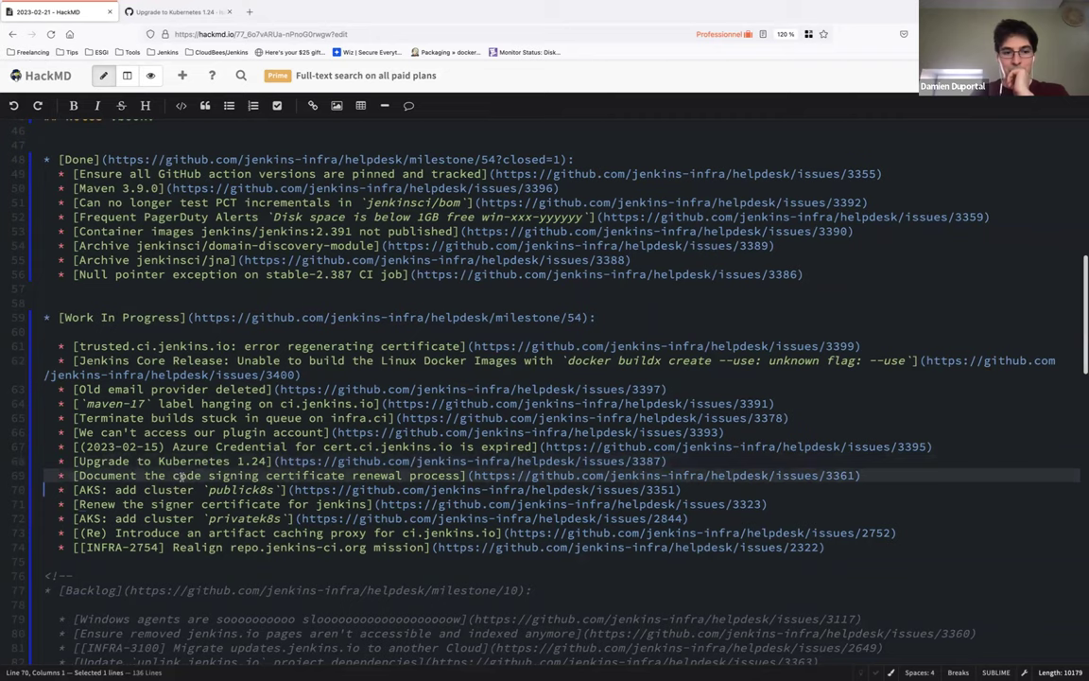
left_click(471, 476)
key("shift+End")
key("ctrl+c")
key("ctrl+t")
key("ctrl+v")
key("Return")
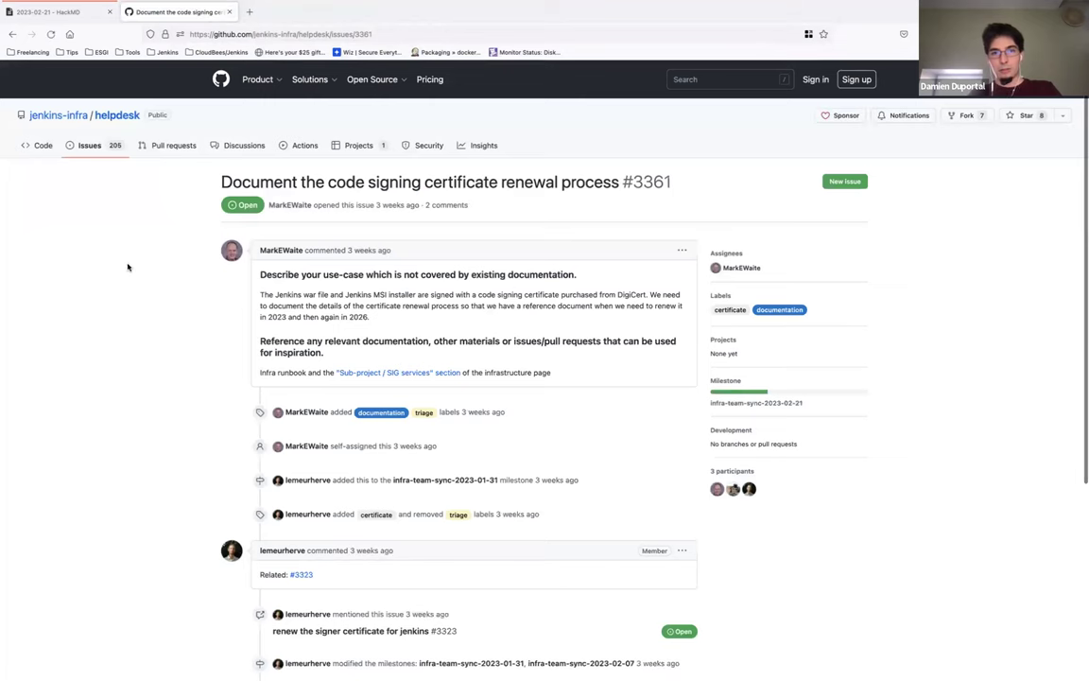
Step: Review the code signing issue's comments, open its jenkins-infra/release#certificate documentation link in a new tab, and return to the notes
scroll(120, 347, "down", 3)
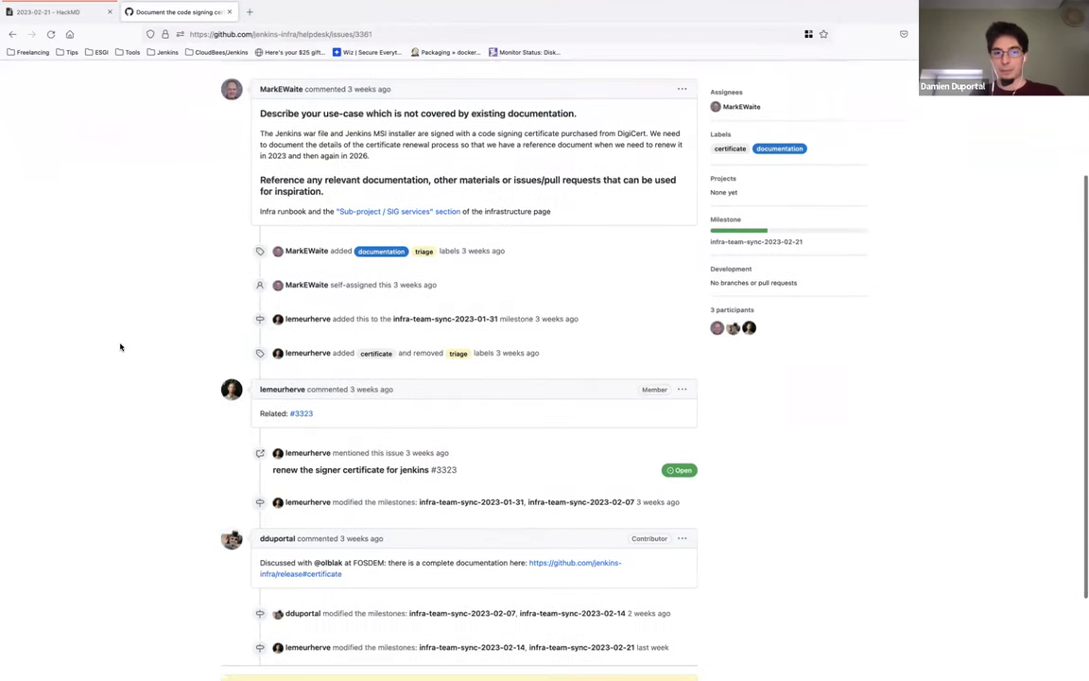
scroll(120, 347, "down", 2)
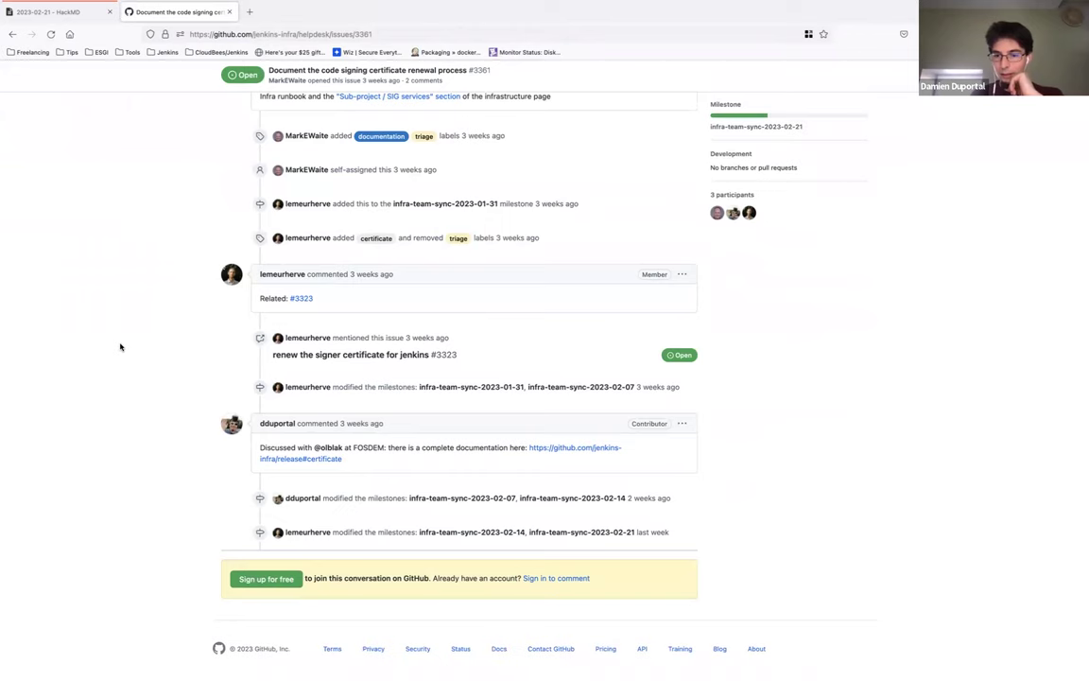
right_click(594, 448)
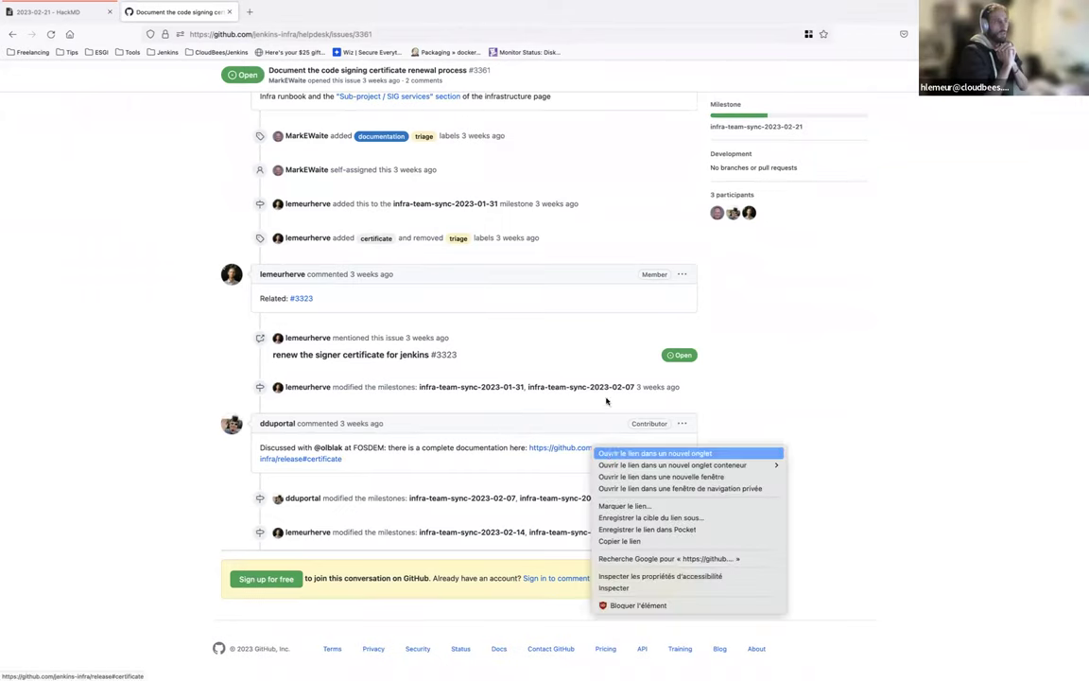
left_click(629, 453)
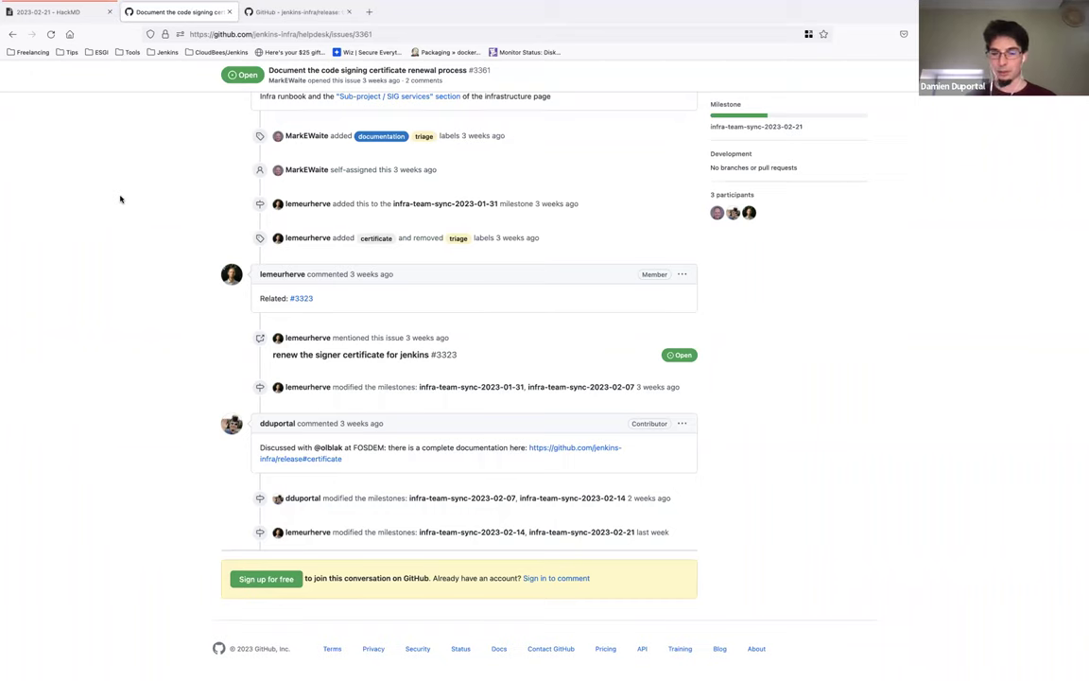
left_click(68, 22)
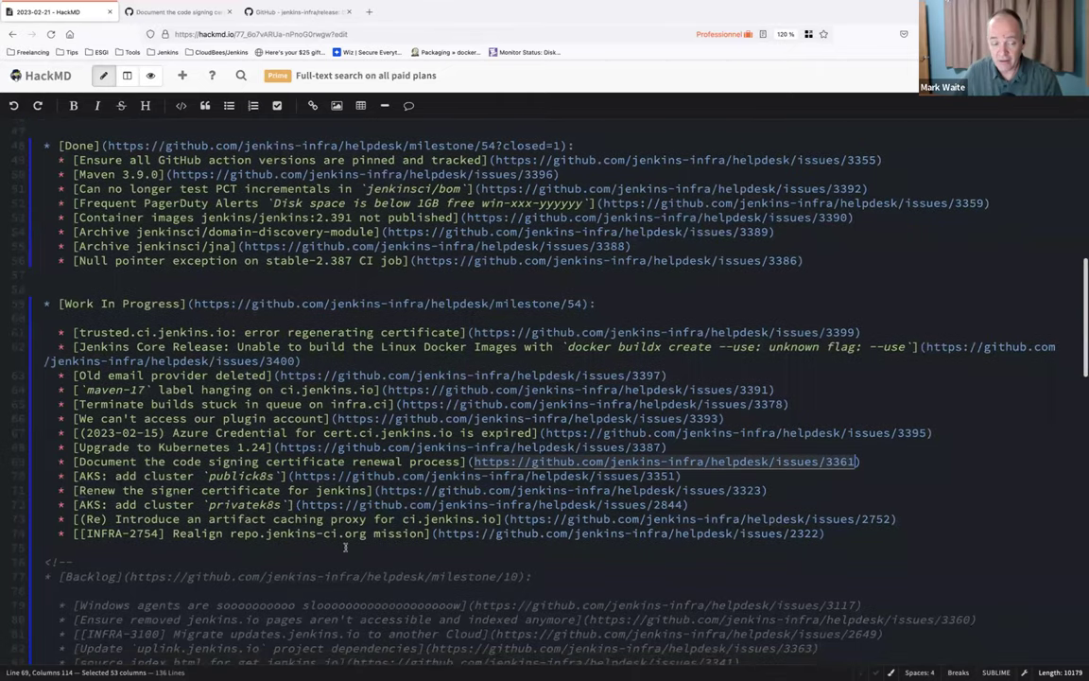
Step: Copy the "Renew the signer certificate for jenkins" issue URL from the notes, open it in a new tab, and review its comments
left_click_drag(378, 489, 766, 489)
key("ctrl+c")
key("ctrl+t")
key("ctrl+v")
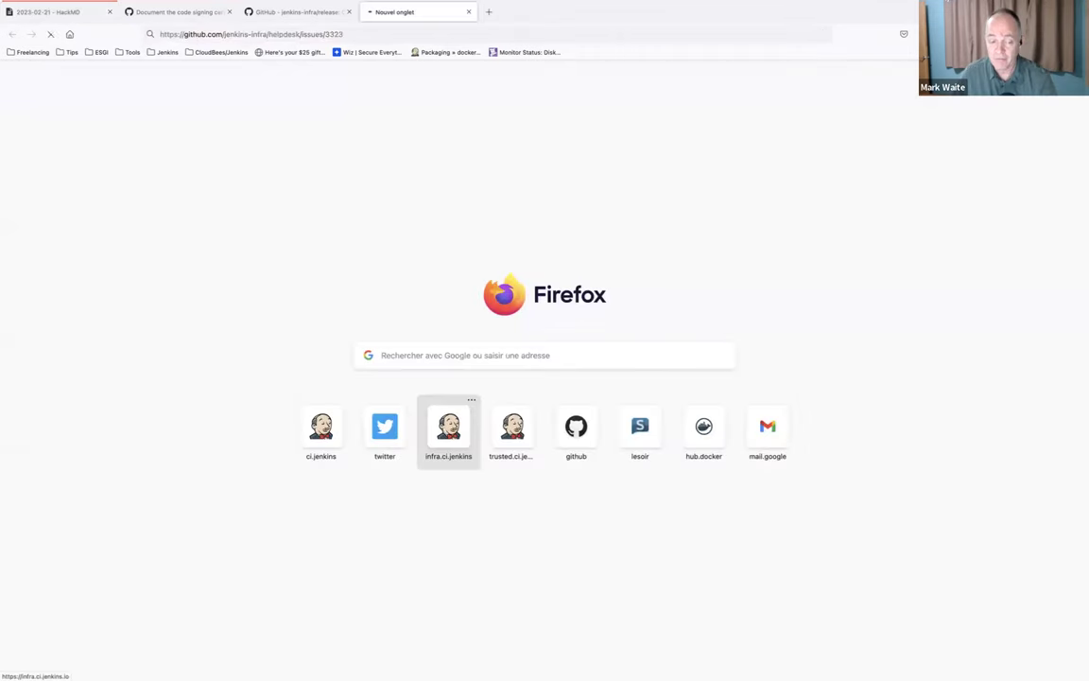
key("Return")
scroll(151, 360, "down", 10)
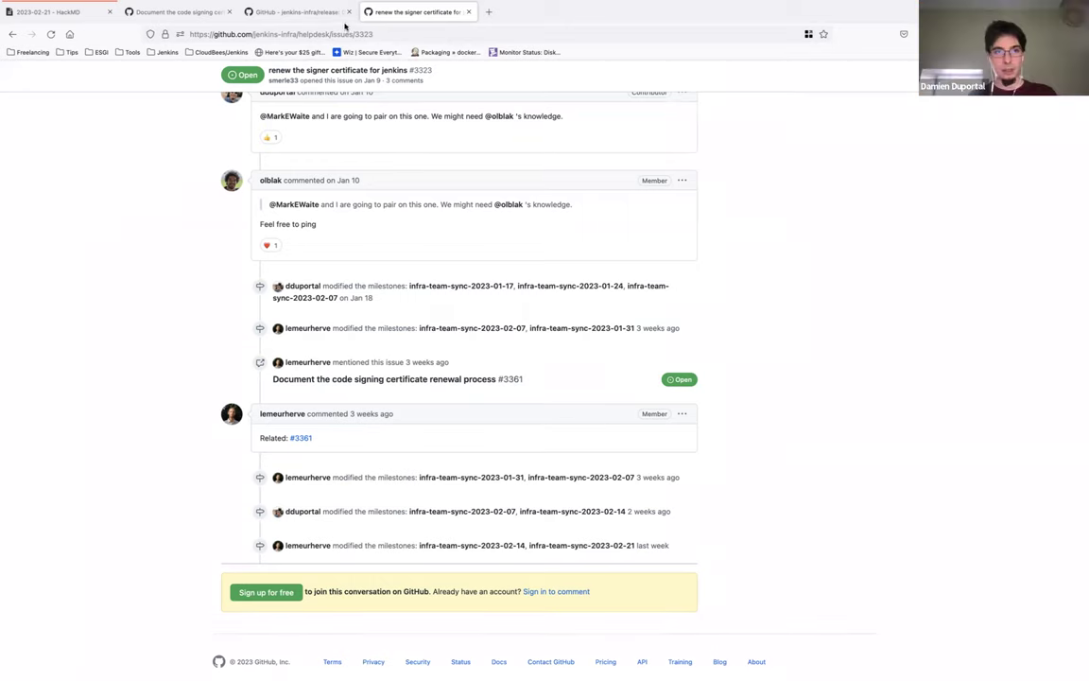
Step: Highlight the issue number 3323 in the page address, and close the signer certificate issue to return to the notes
left_click(277, 33)
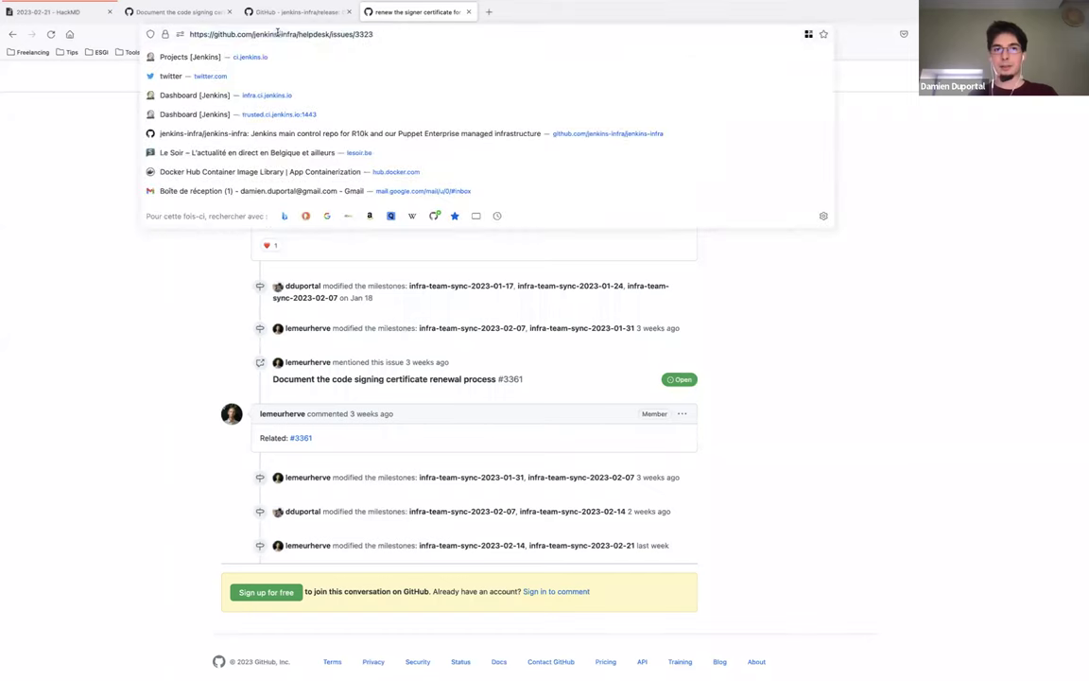
left_click(94, 311)
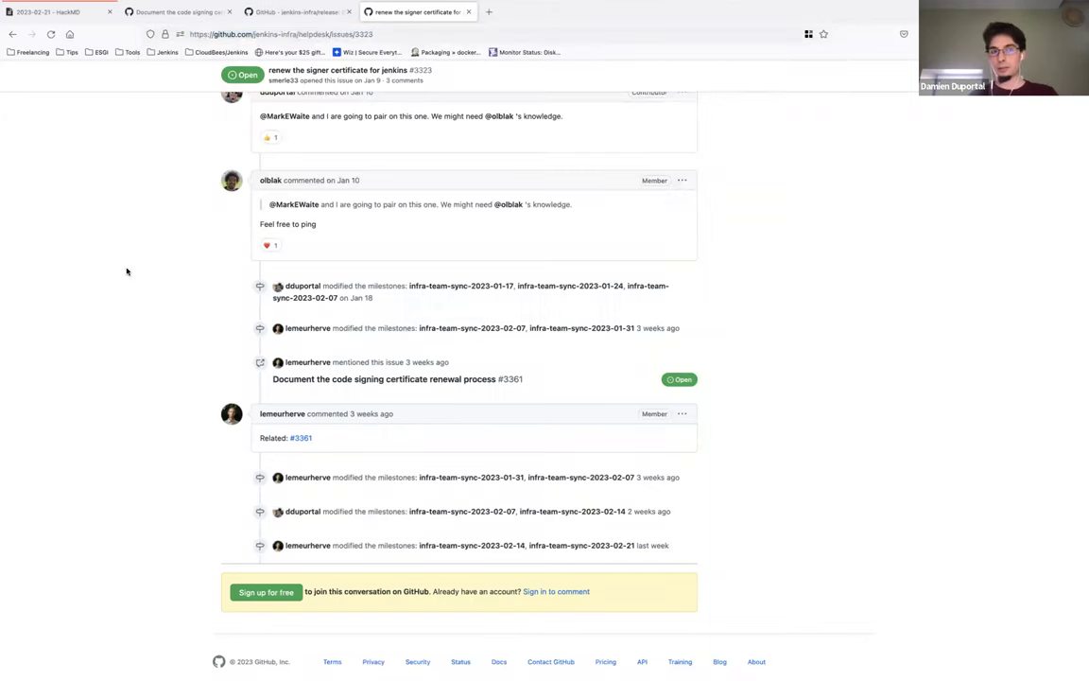
left_click(380, 34)
double_click(380, 34)
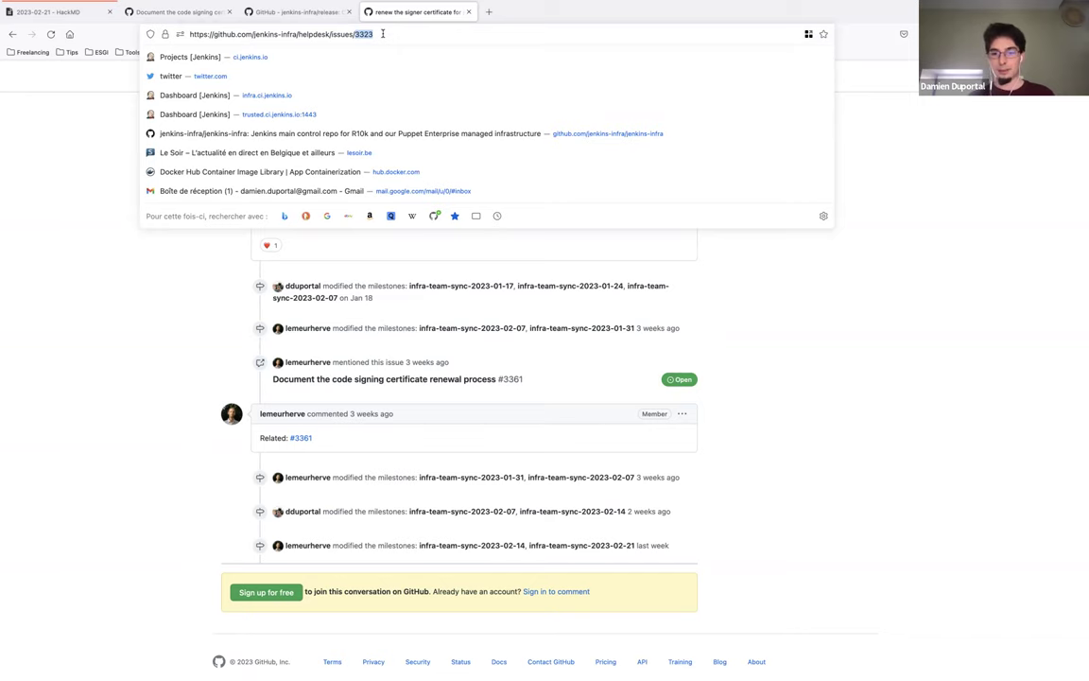
left_click(92, 309)
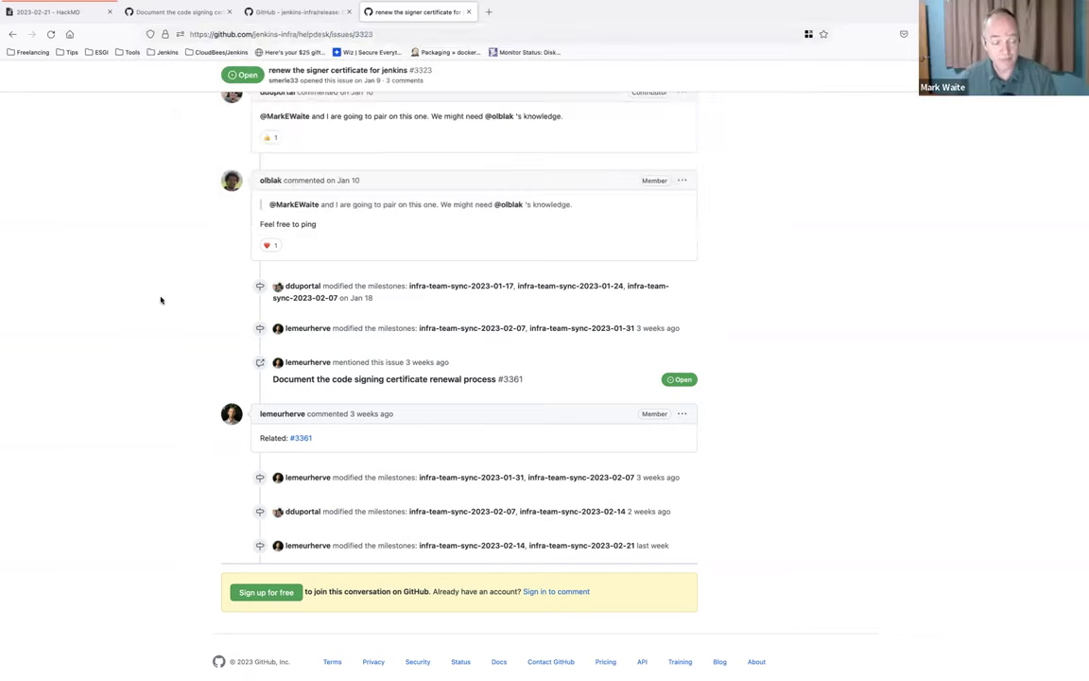
key("ctrl+w")
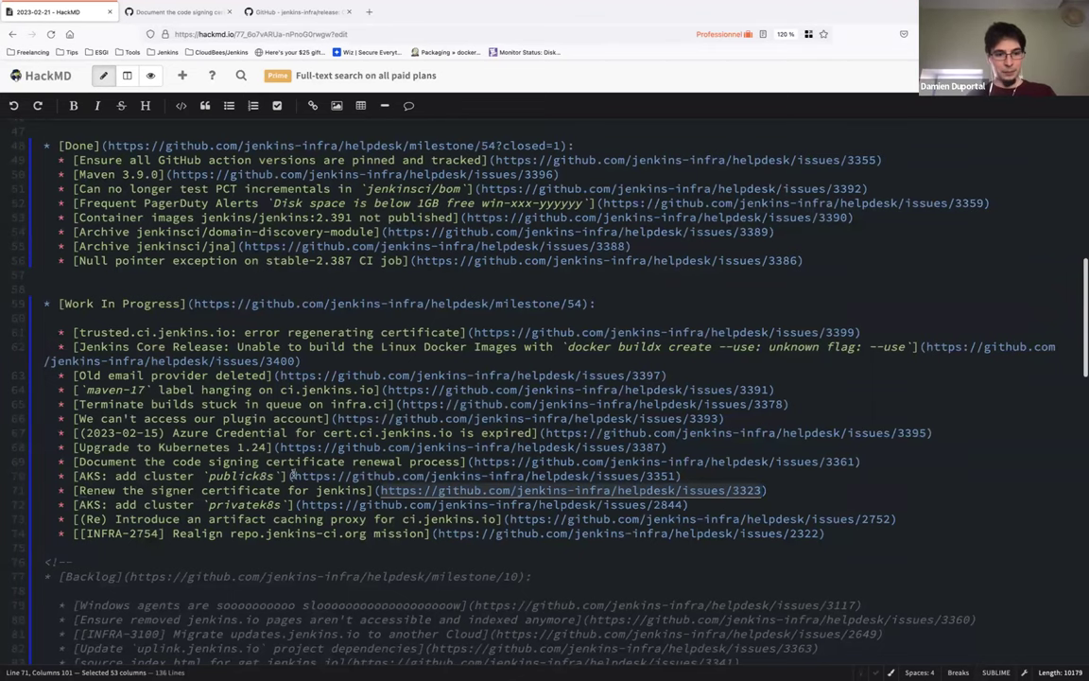
Step: Copy the "AKS: add cluster publick8s" issue URL, open it in a new tab, and review the issue's referenced pull requests
left_click(289, 475)
key("ctrl+shift+m")
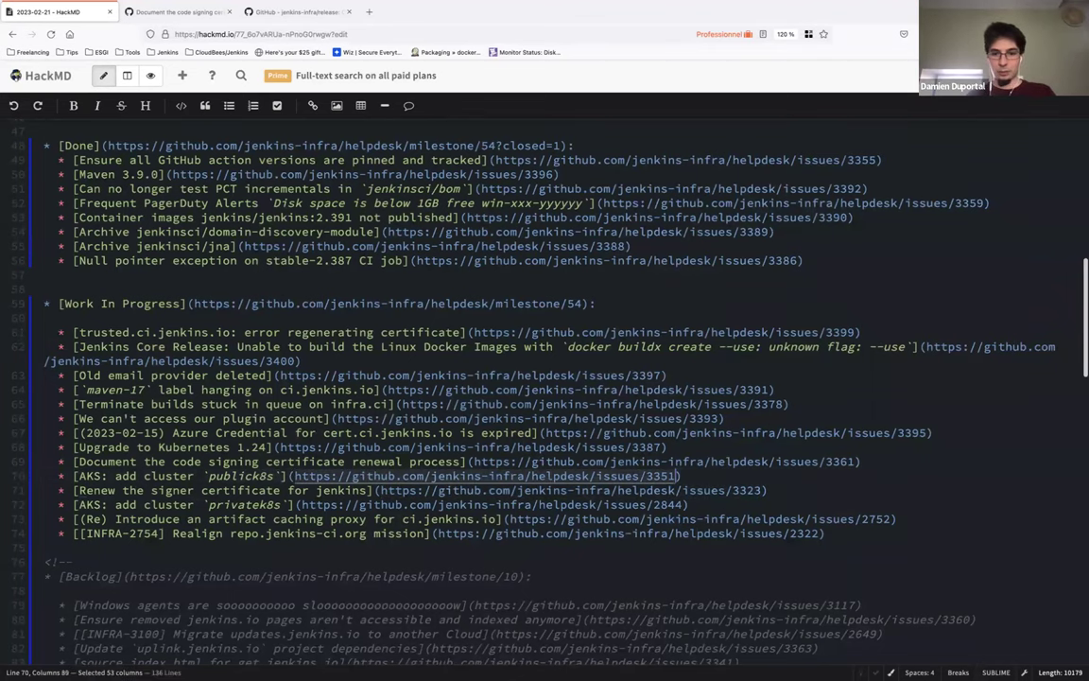
key("ctrl+c")
key("ctrl+t")
key("ctrl+v")
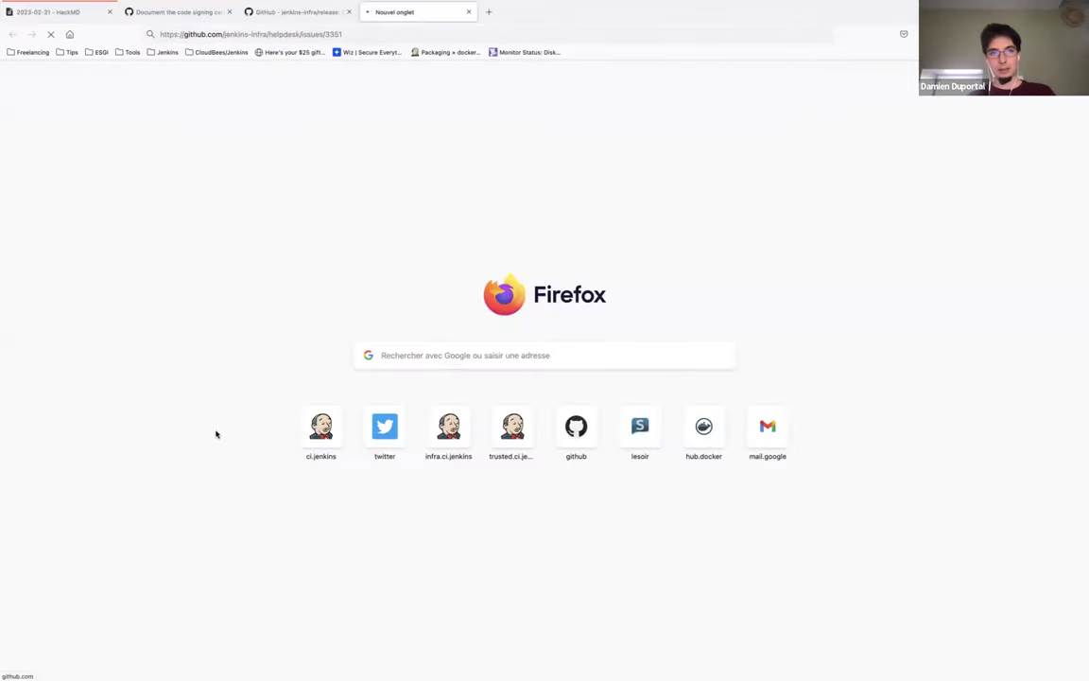
key("Return")
scroll(78, 274, "down", 15)
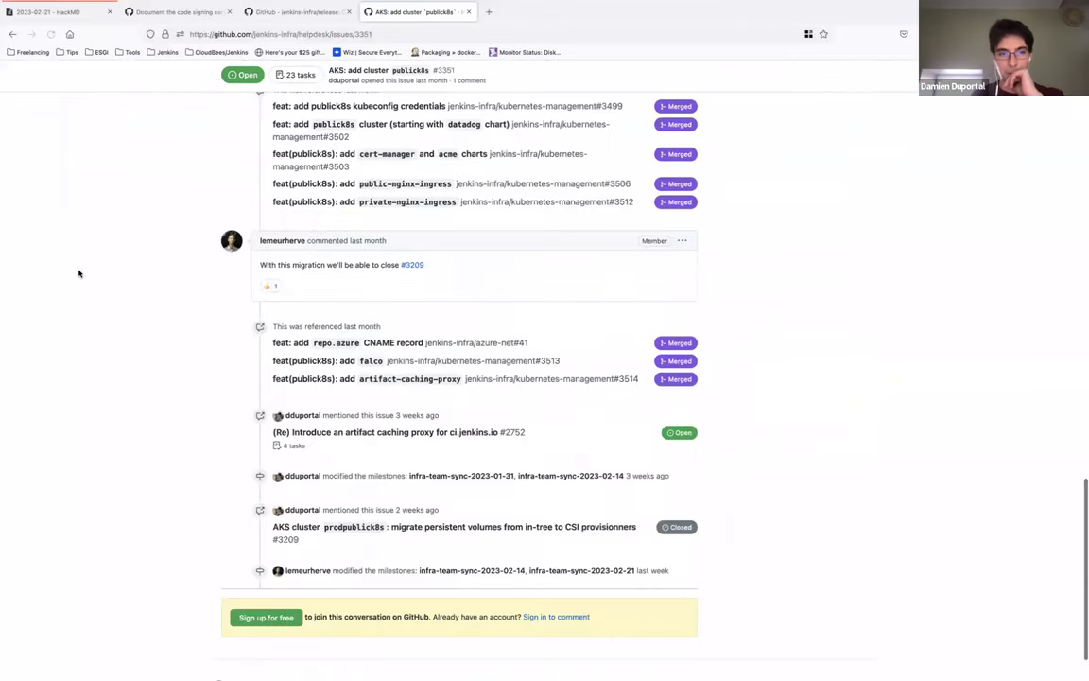
scroll(814, 274, "up", 3)
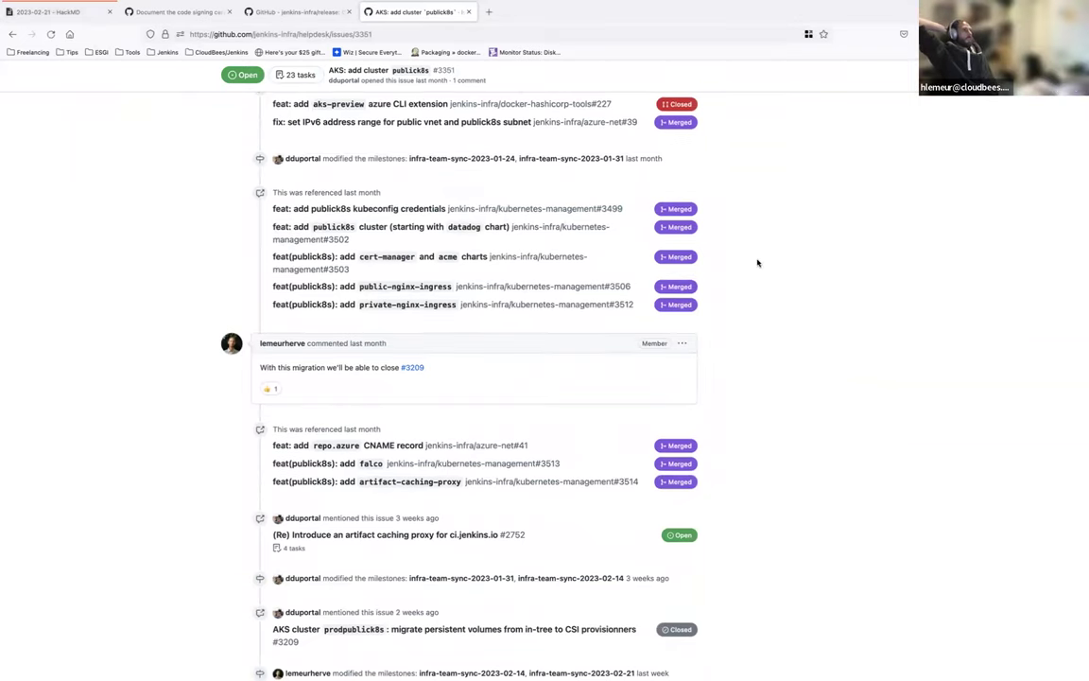
scroll(841, 322, "down", 3)
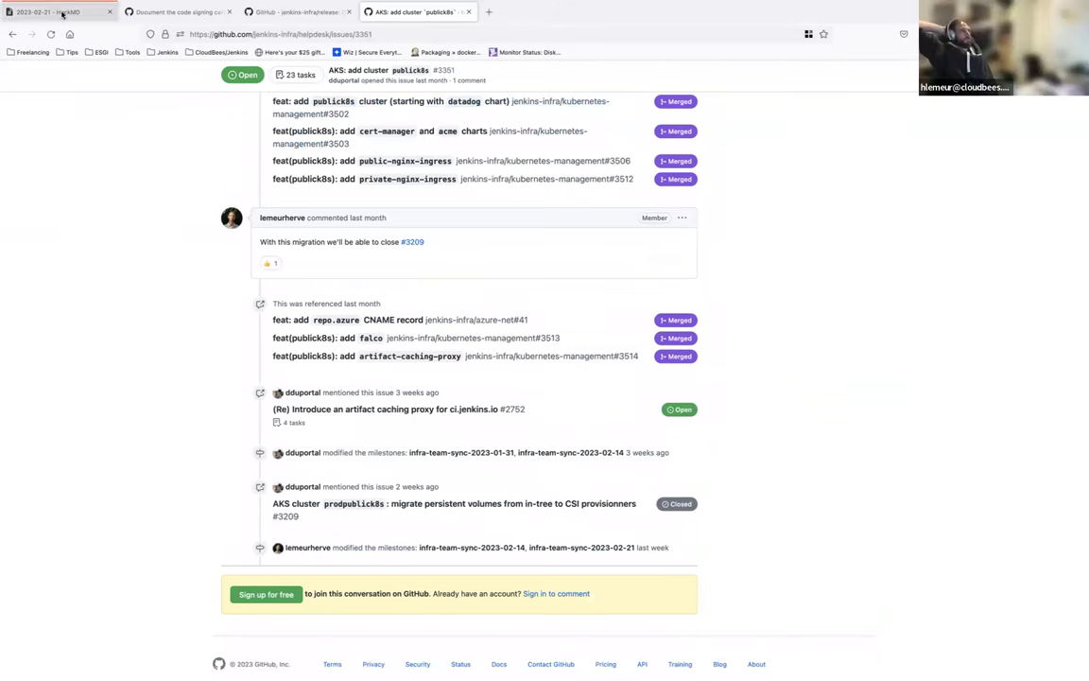
Step: Check the privatek8s entry in the notes, open issue 2844 in place of the publick8s issue, and review its tasks and comments
key("ctrl+1")
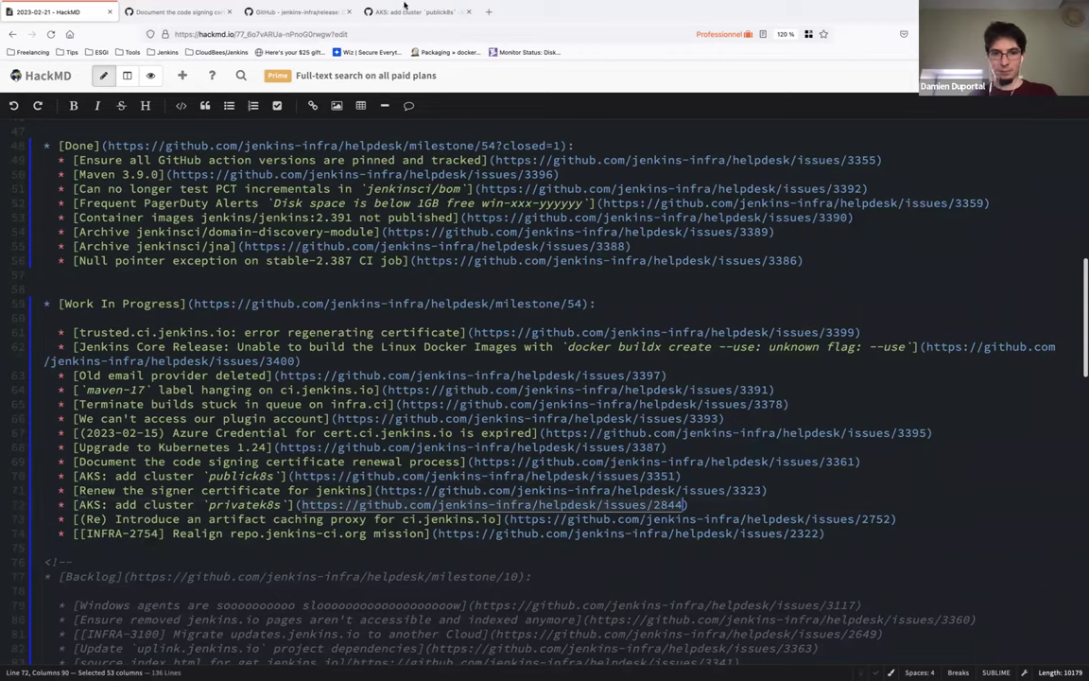
left_click(366, 13)
double_click(363, 34)
type("2844")
key("Return")
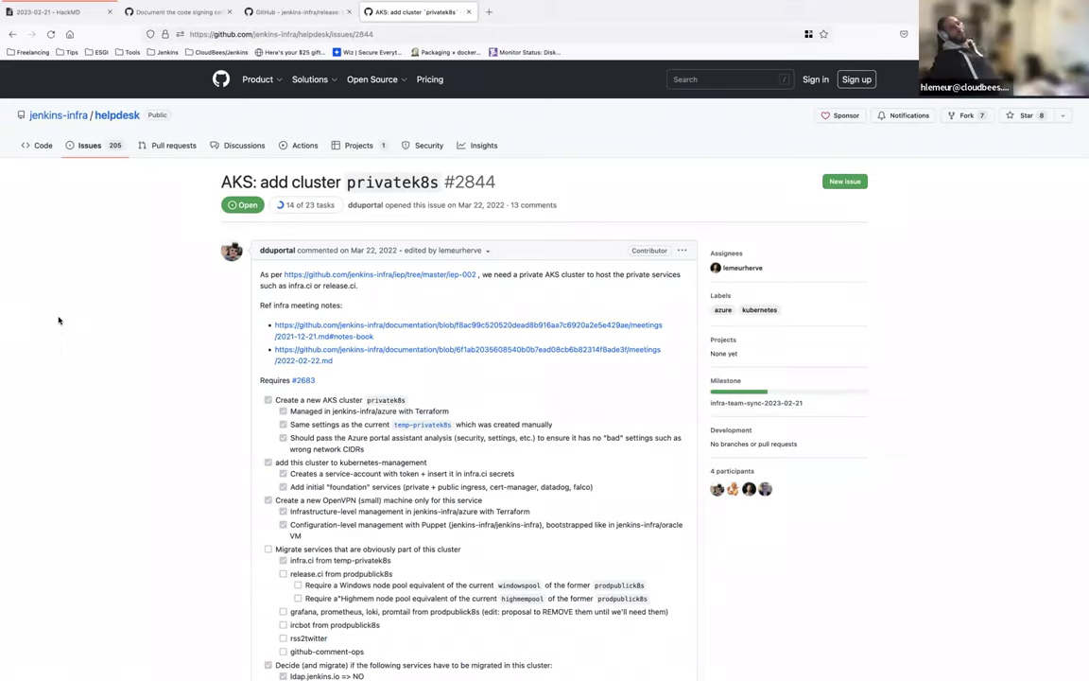
scroll(143, 335, "down", 10)
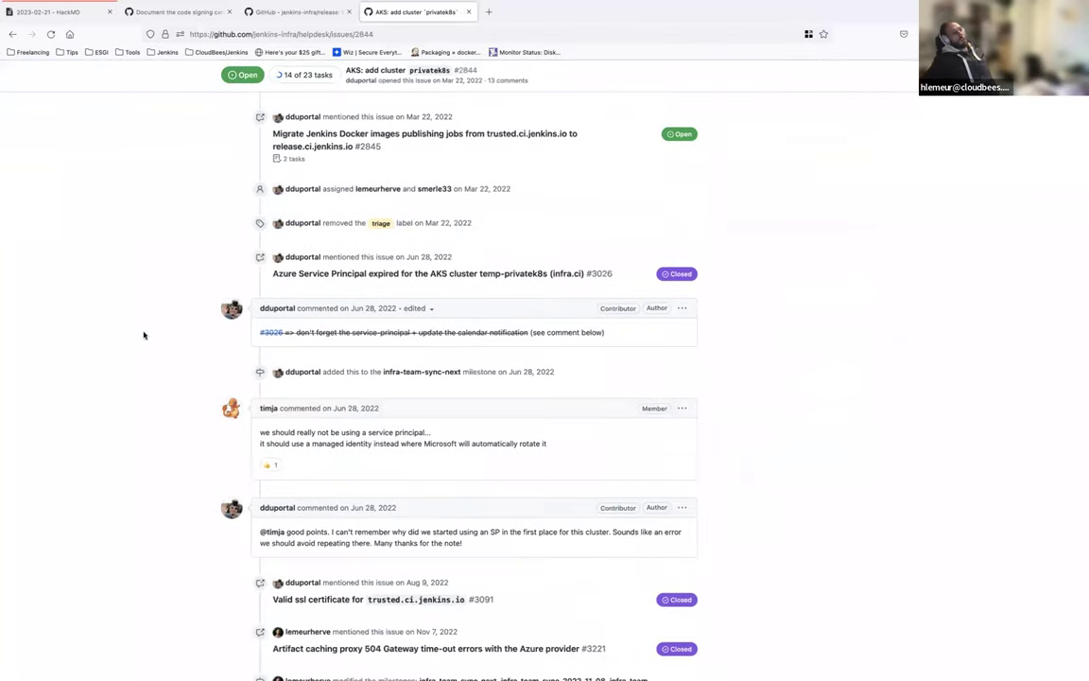
scroll(144, 334, "down", 15)
scroll(144, 335, "up", 5)
scroll(144, 322, "up", 15)
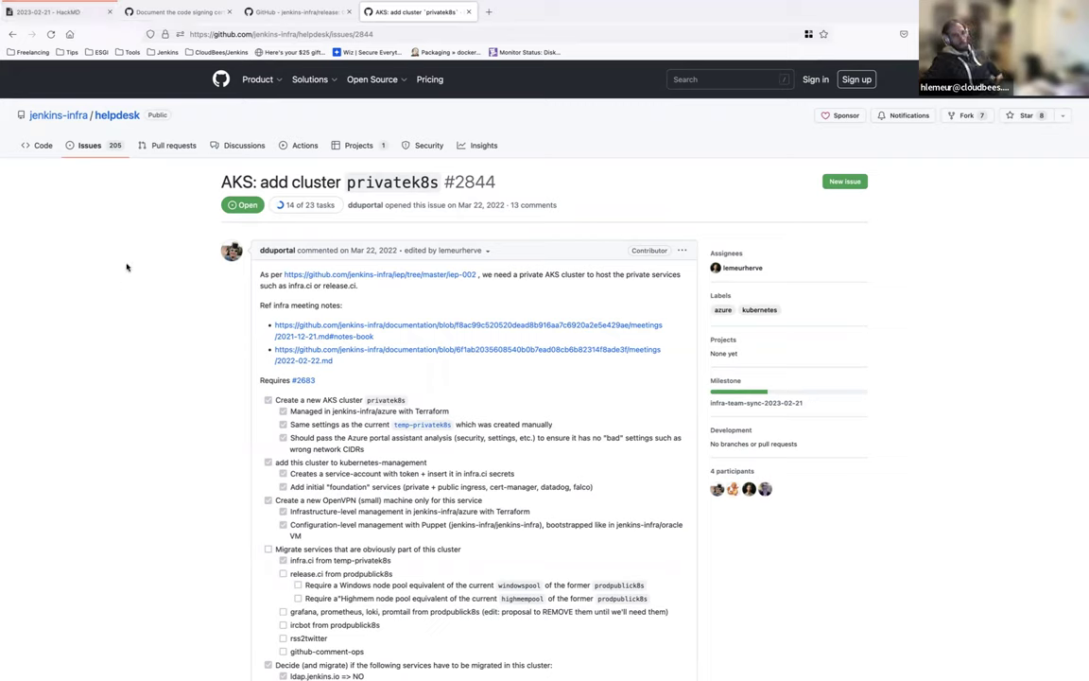
Step: Return to the meeting notes and highlight the publick8s and privatek8s cluster entries
left_click(57, 10)
left_click_drag(59, 475, 683, 475)
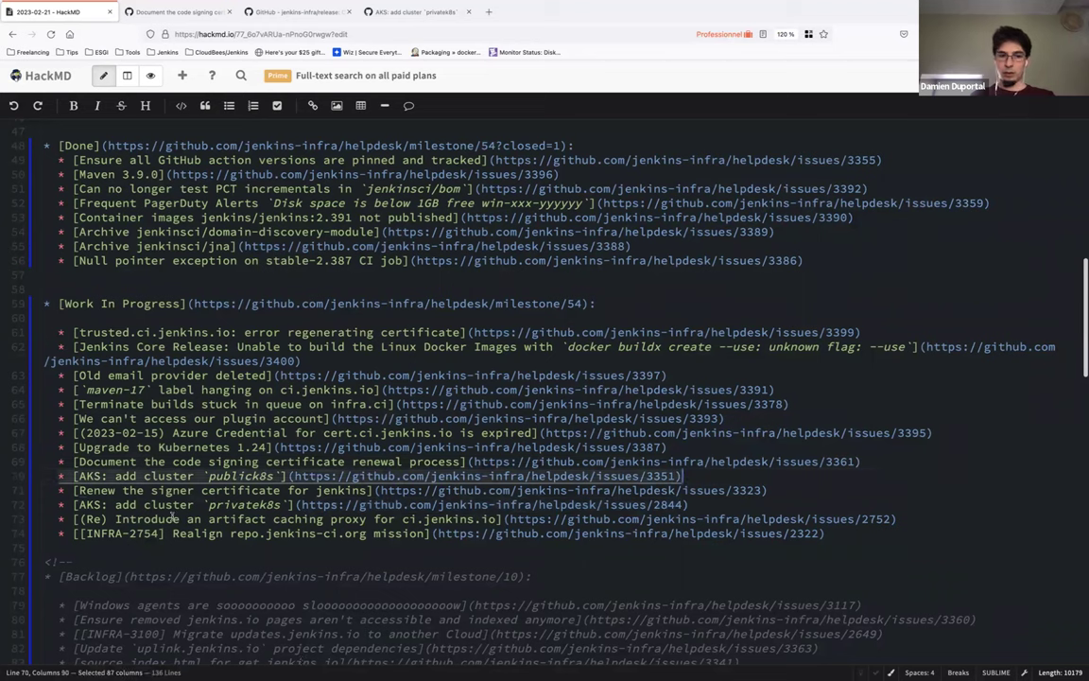
double_click(233, 476)
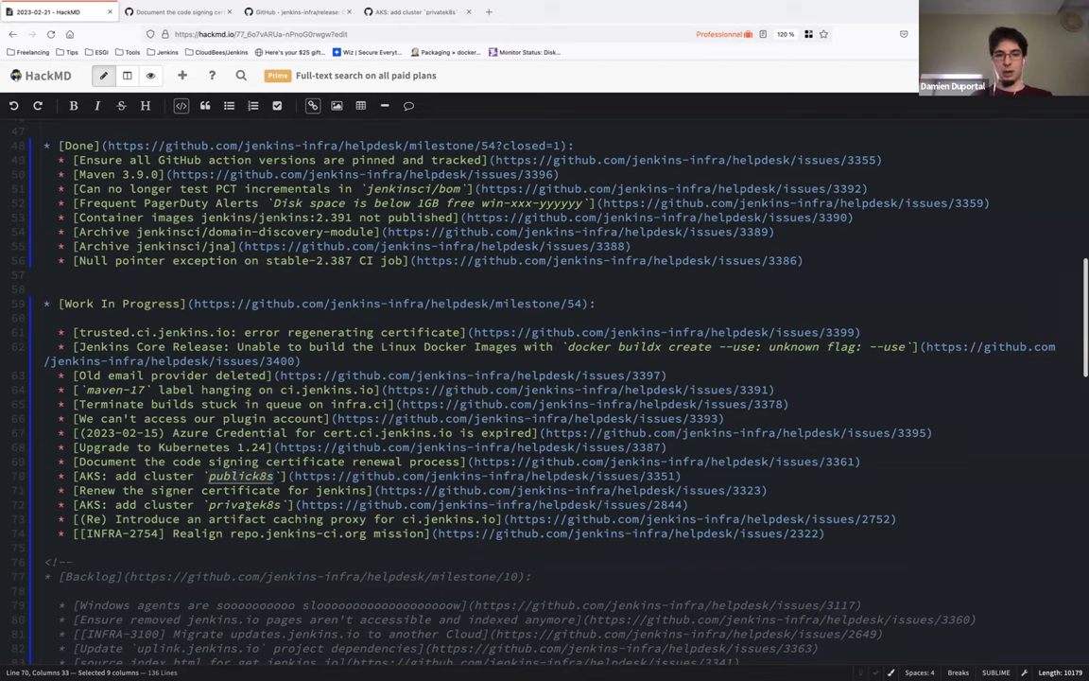
triple_click(247, 505)
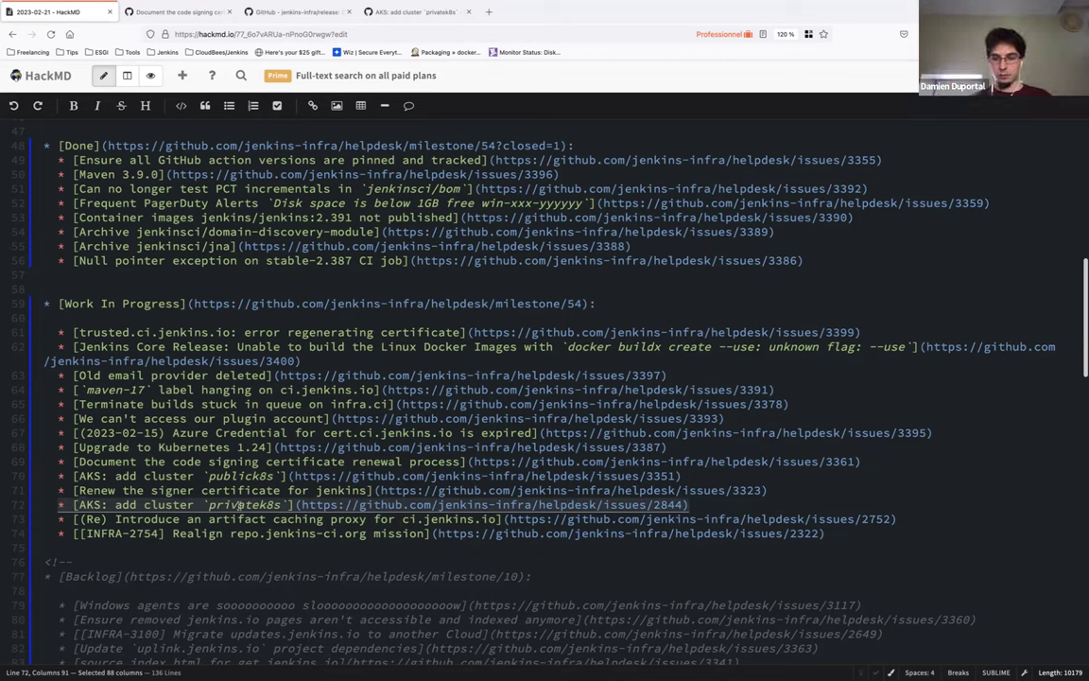
Step: Add the sub-bullet "Plan elaborated" under the privatek8s entry, and start an empty bullet after the INFRA-2754 entry
left_click(691, 505)
key("Return")
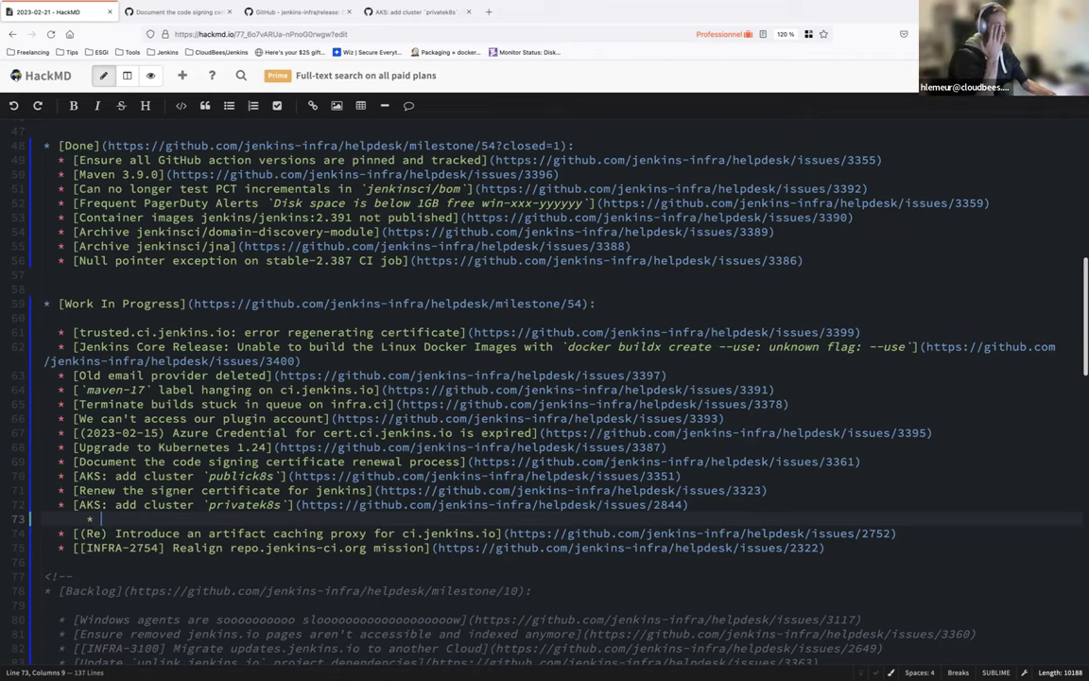
type("Plan elaborated")
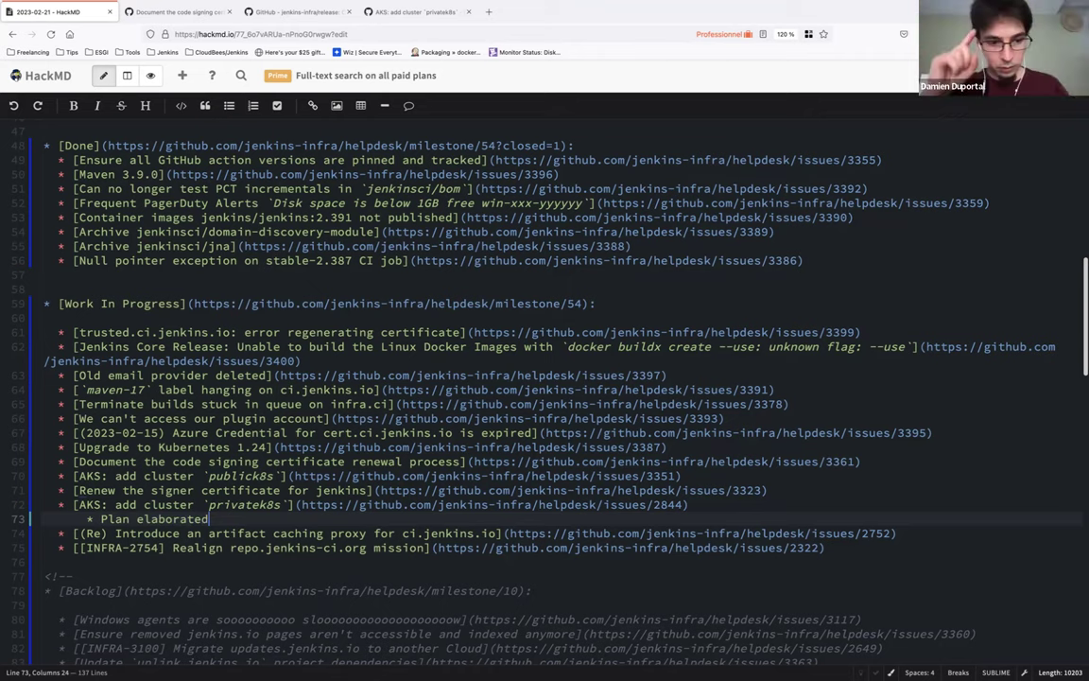
key("Down")
key("Down")
key("End")
key("Return")
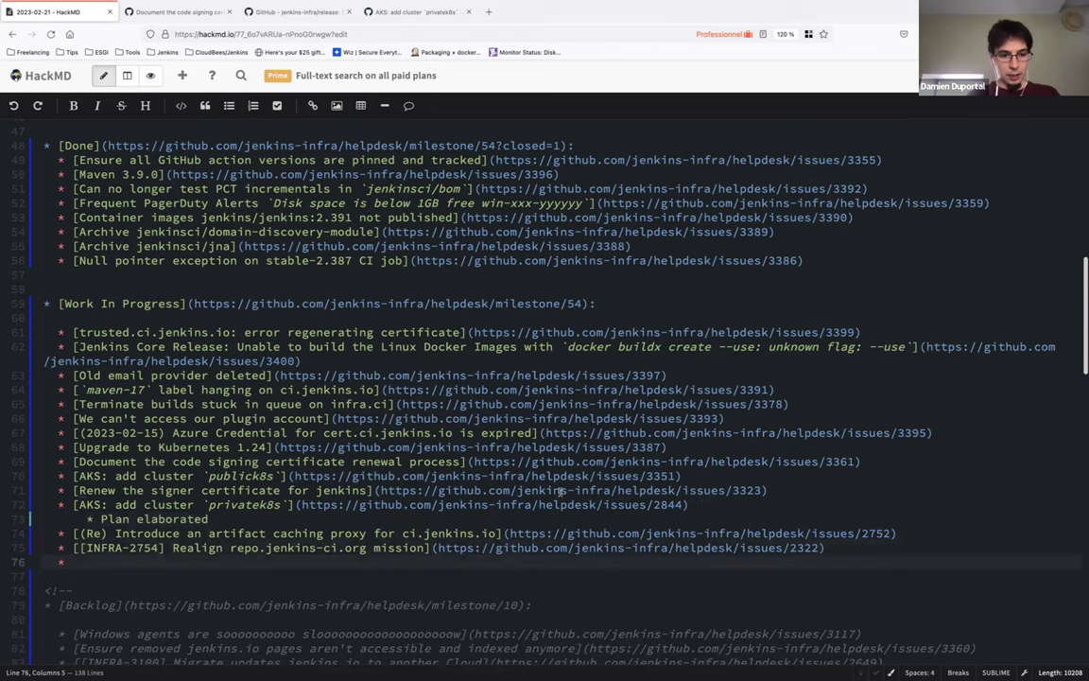
Step: Extend the plan note with ": to be written in issues" and add the sub-bullet "PR for new nodepools to be review/merged/deployed"
left_click(209, 519)
type(": to be written in issues")
key("Return")
type("PR for new nodepools to be review/merged/")
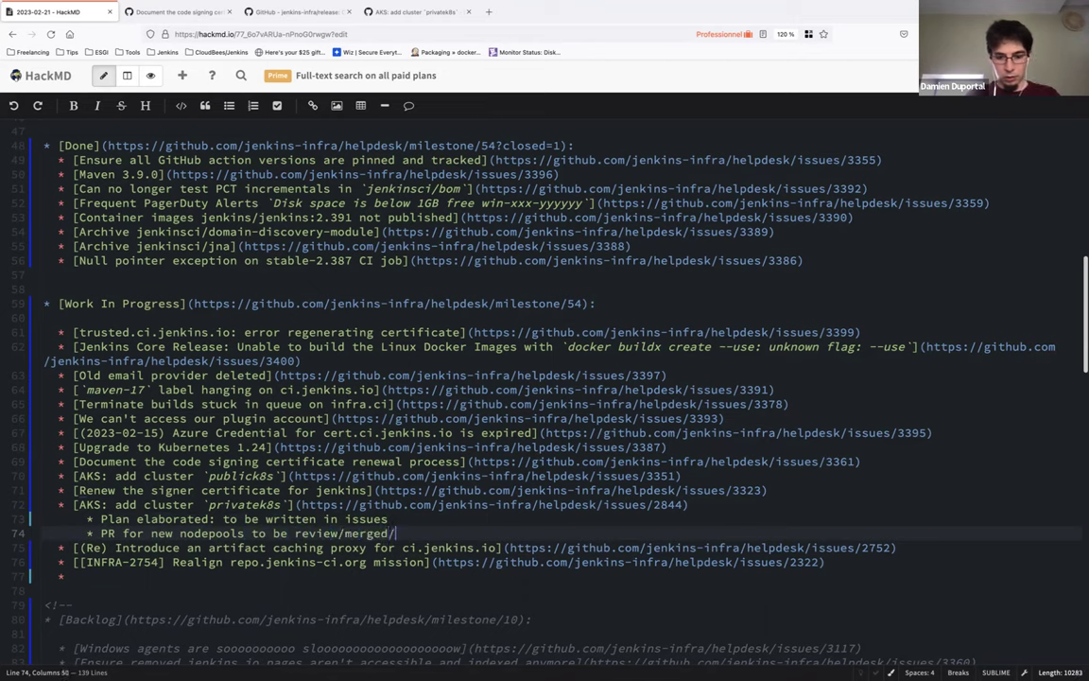
type("deployed")
Step: Write "Cleanuo of temp-privatek8s resources" in the empty bullet at the end of the Work In Progress list
left_click(72, 575)
type("Cleanuo of")
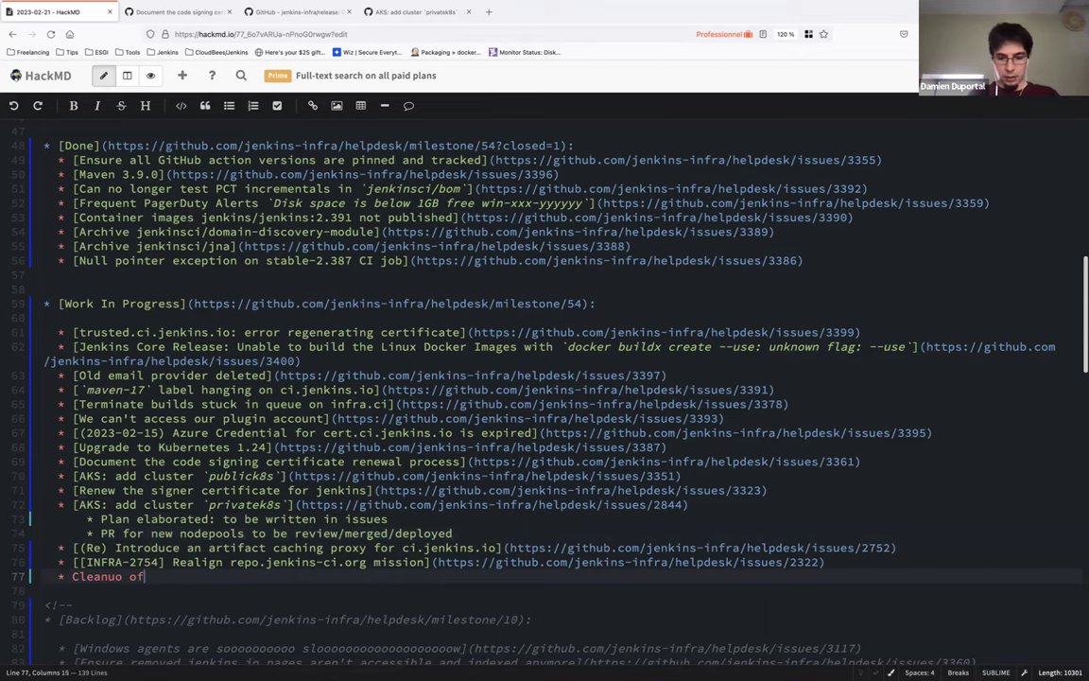
type(" temp-privatek8s")
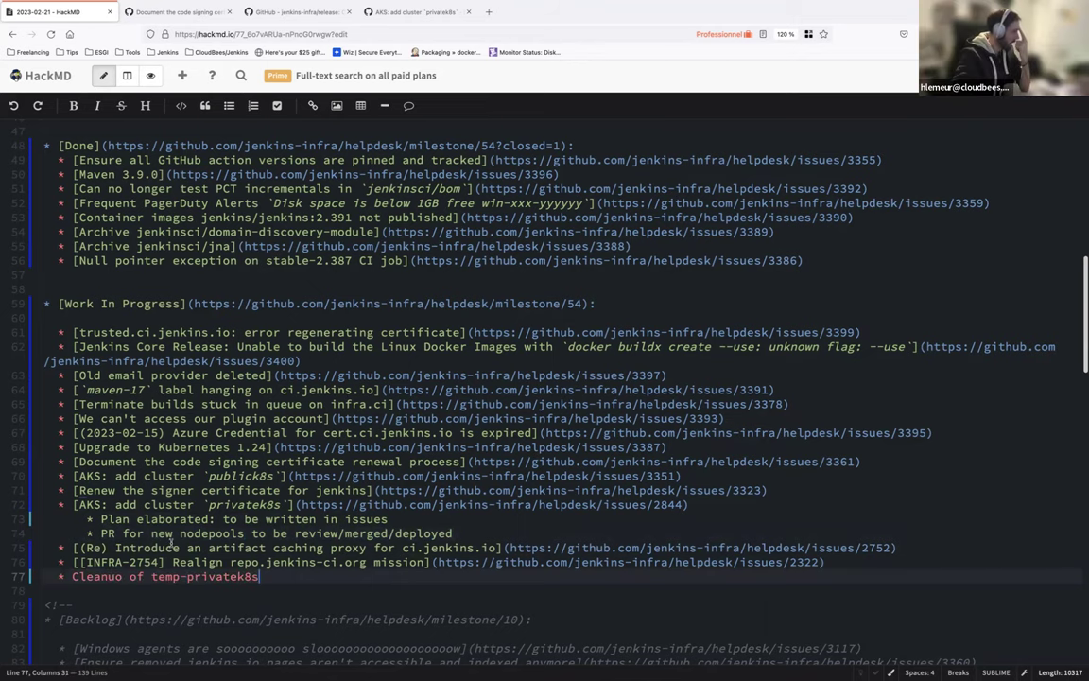
scroll(208, 566, "down", 2)
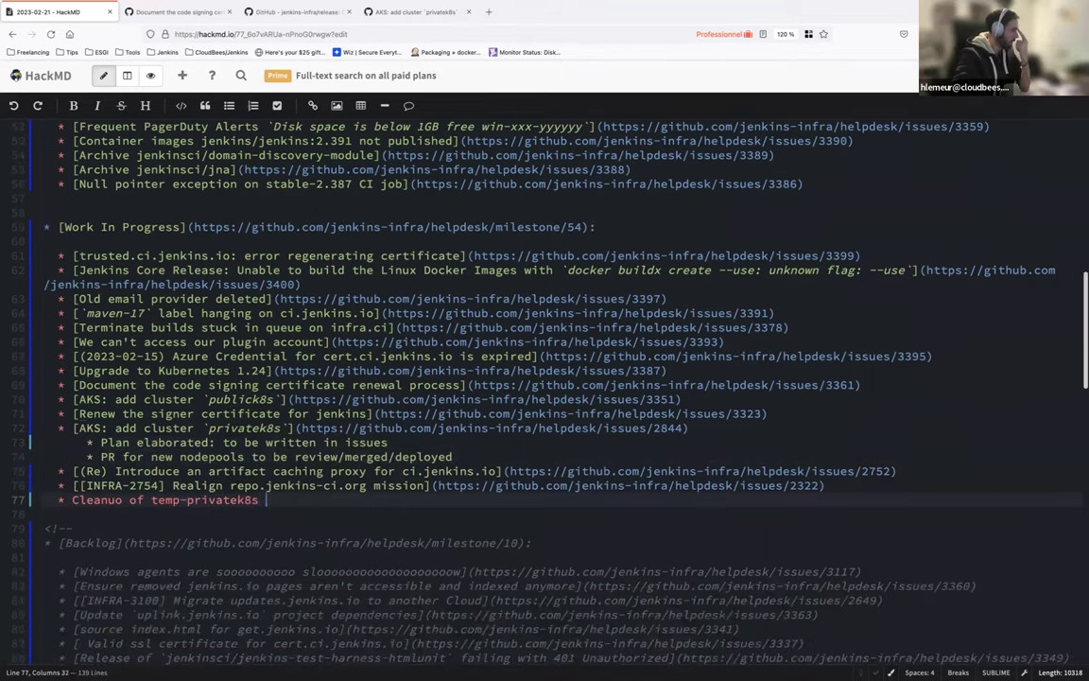
type("resources")
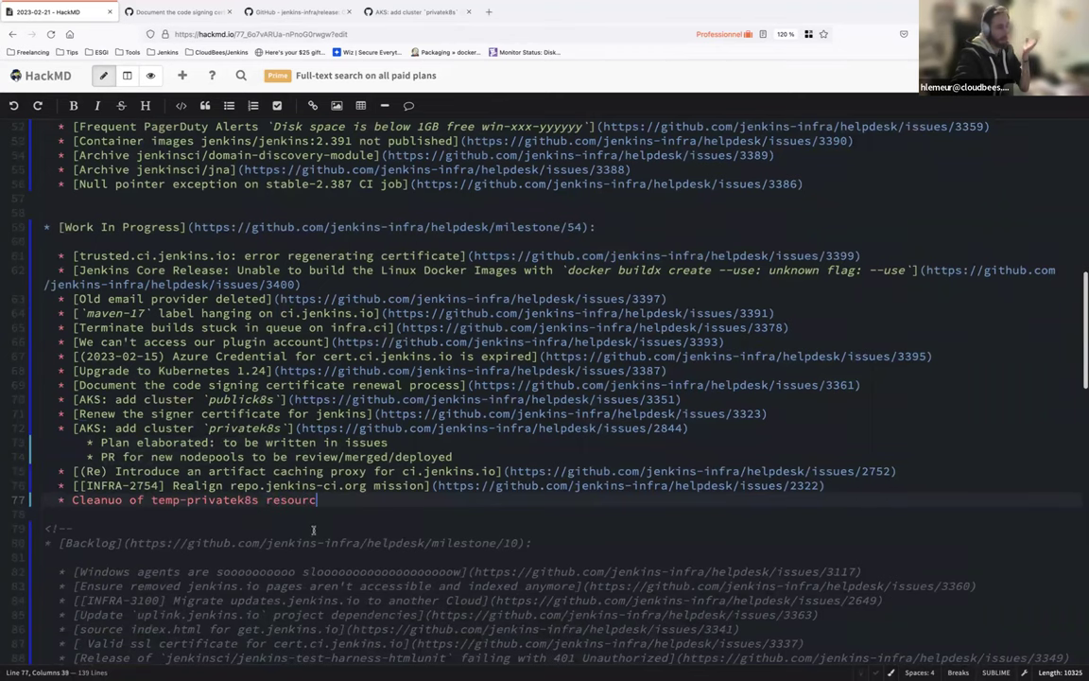
Step: Move the temp-privatek8s note from the list's end to a new sub-bullet below the nodepools note
key("shift+Home")
key("ctrl+x")
key("Up")
key("Up")
key("Up")
key("End")
key("Return")
key("ctrl+v")
Step: Remove the duplicate bullet marker from the moved note and correct its first word to "Cleanup"
key("Home")
key("Delete")
key("Delete")
key("Right")
key("Right")
key("Right")
key("Right")
key("Right")
key("Right")
key("Right")
key("Right")
key("Delete")
type("p")
Step: Format temp-privatek8s in the cleanup note as inline code with backticks
key("Right")
key("Right")
key("Right")
key("Right")
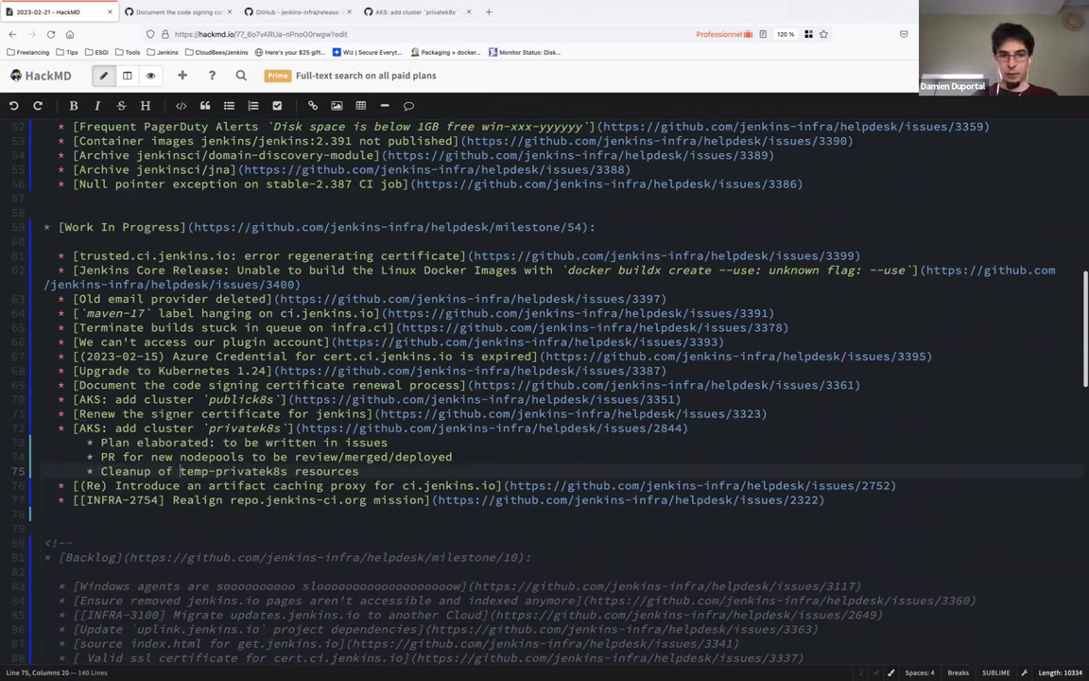
type("`")
key("ctrl+Right")
key("ctrl+Right")
type("`")
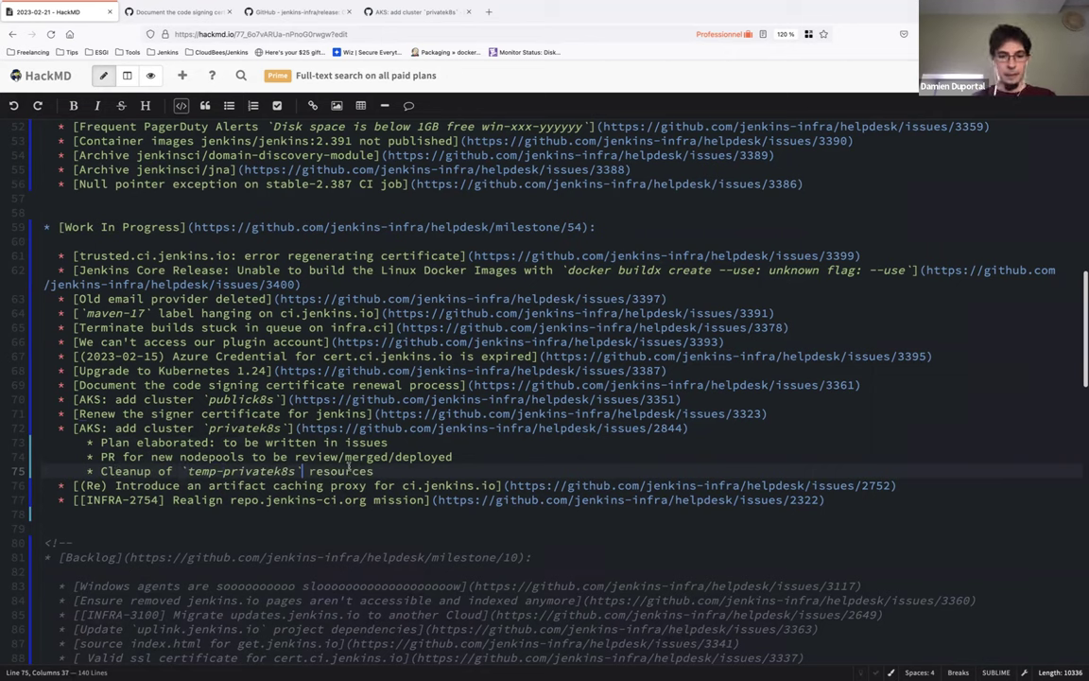
Step: Highlight the artifact caching proxy and INFRA-2754 entries in the Work In Progress list
left_click(279, 487)
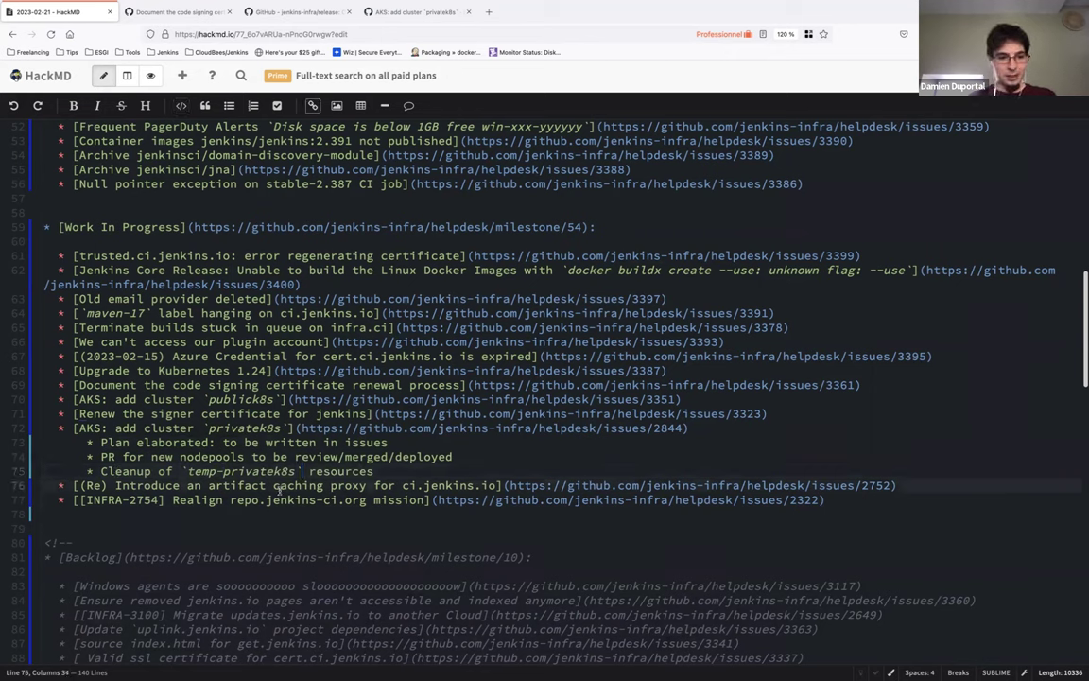
key("shift+Down")
key("shift+End")
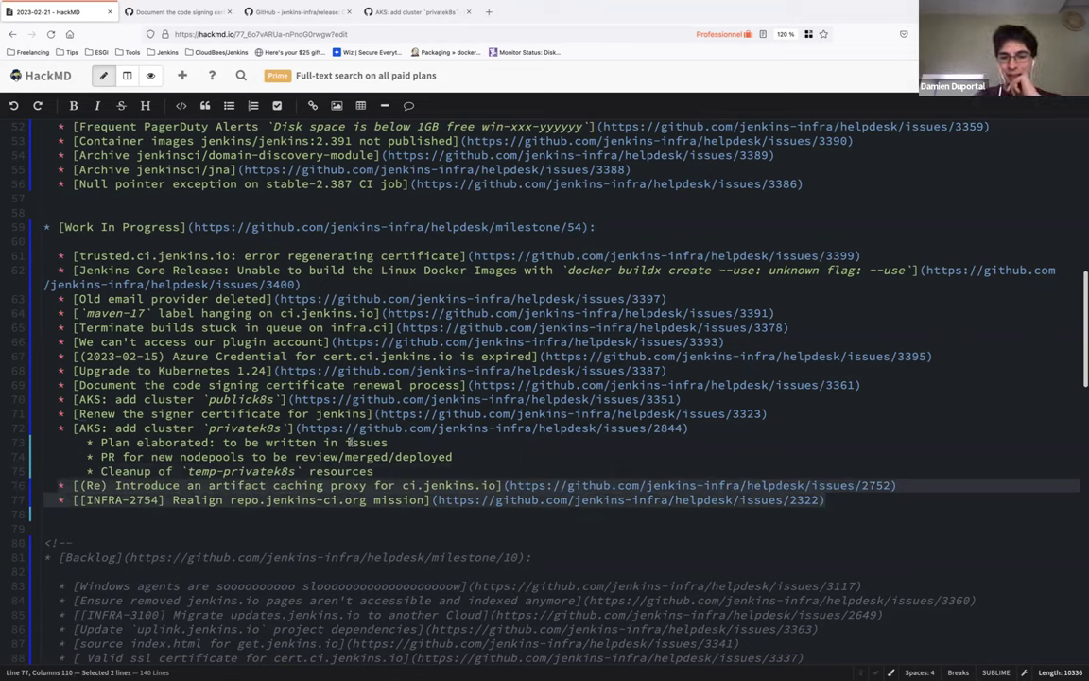
Step: Add the sub-bullet "Plugins, Core, BOM/PCT are using ACP" under the artifact caching proxy entry
left_click(906, 486)
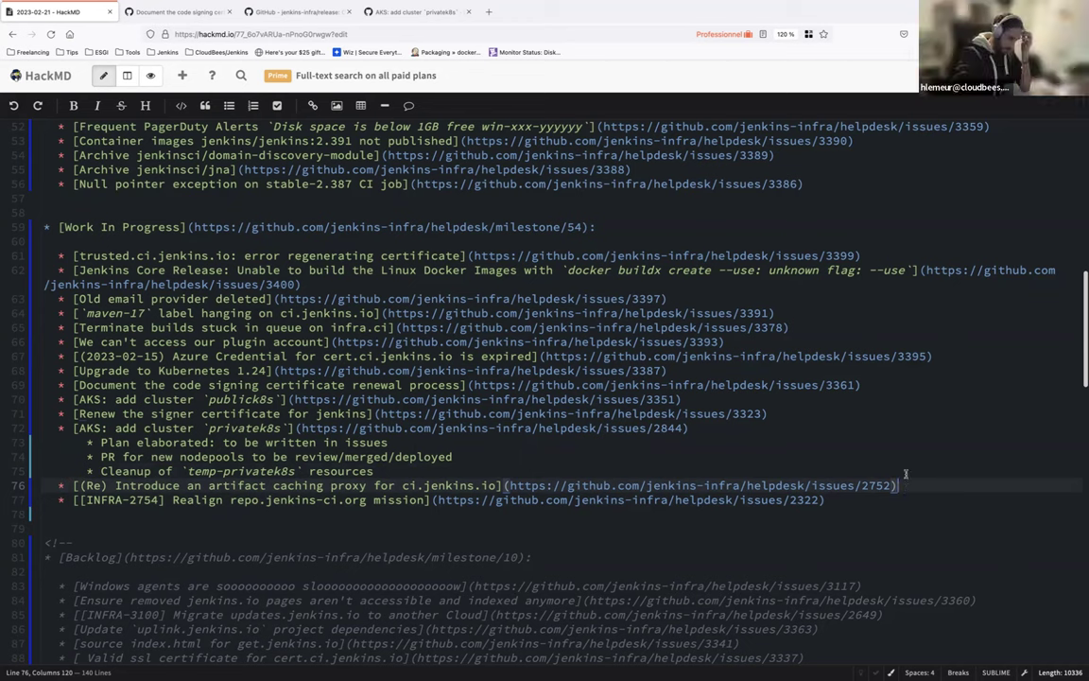
key("Return")
key("Tab")
type("Plugins, Co")
type("re, BOM/")
type("PCT")
type(",")
key("BackSpace")
key("BackSpace")
type("are using ACP")
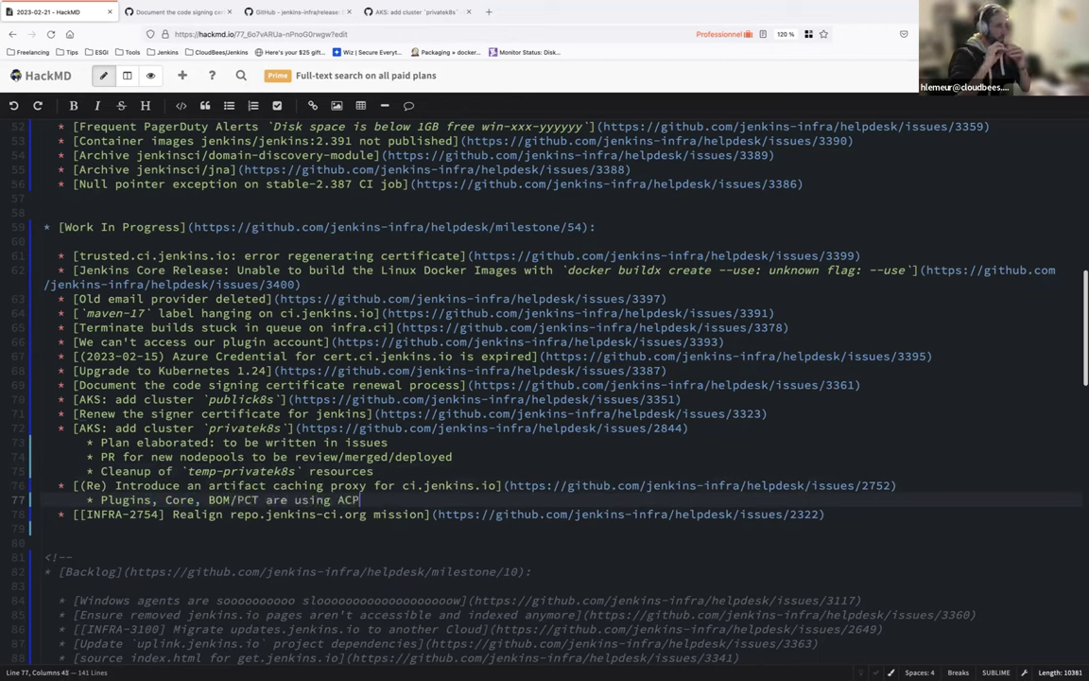
Step: Add the sub-bullet "backend-extensions-indexer (which has raw mentions repo.jenkins-ci.org)" below the ACP usage note
key("Return")
type("backe")
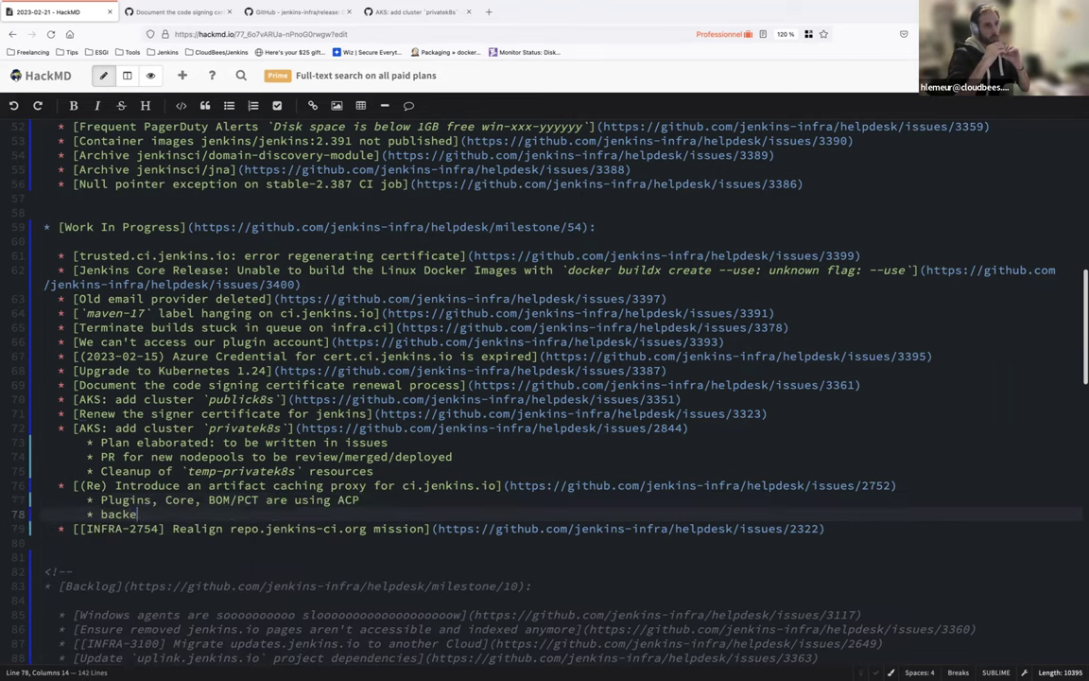
type("nd-exten")
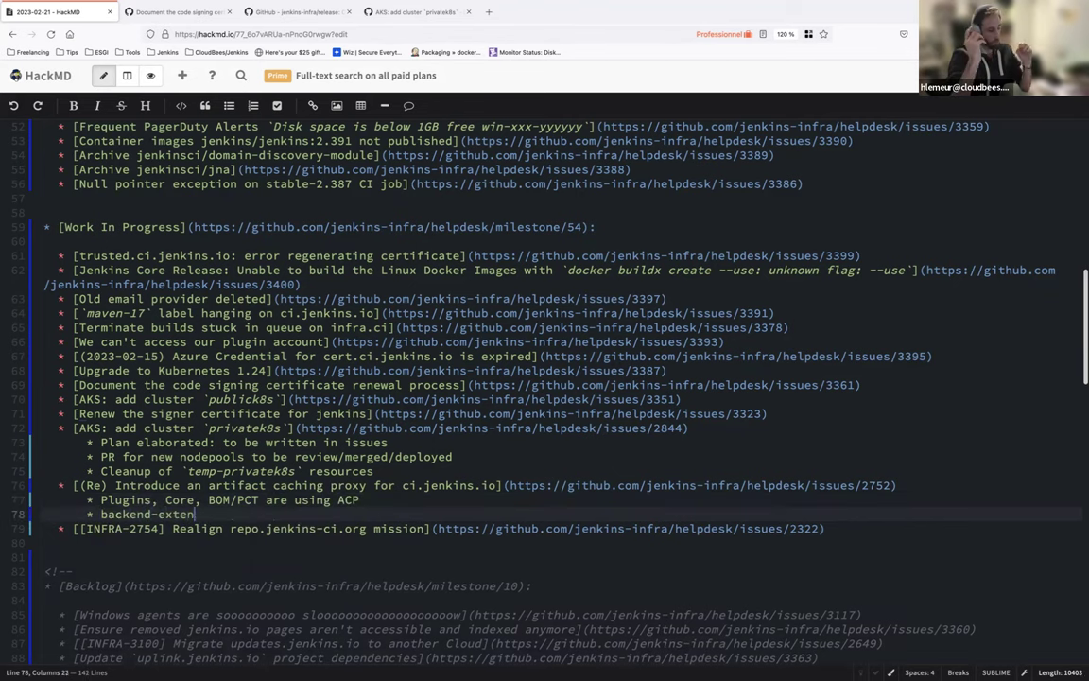
type("sions-i")
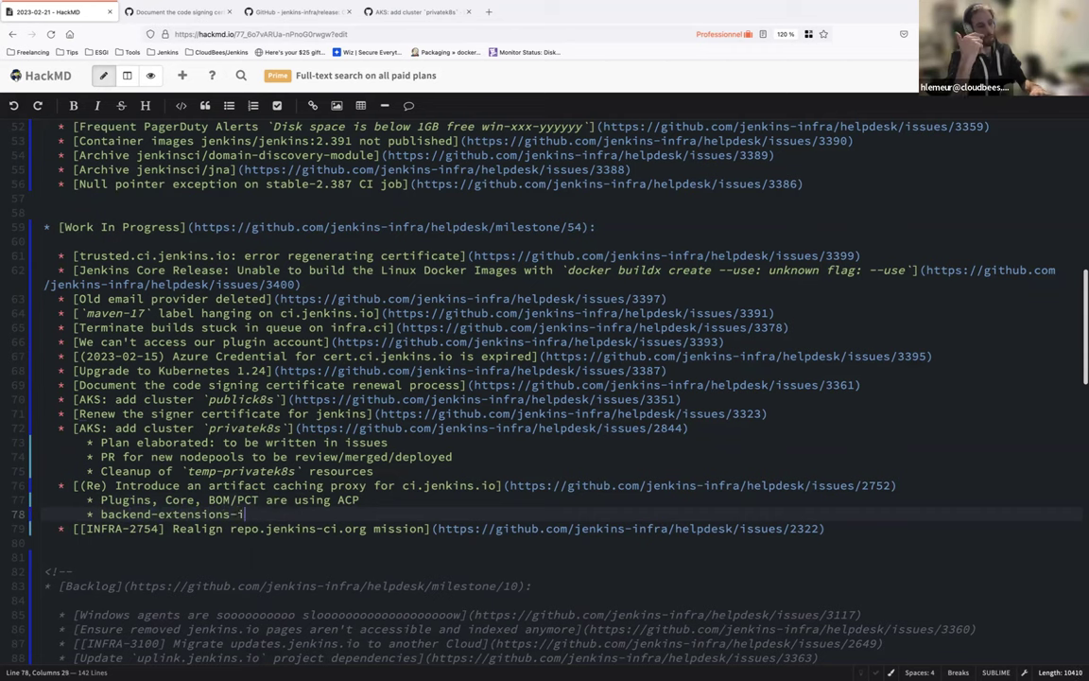
type("ndexer (which ha")
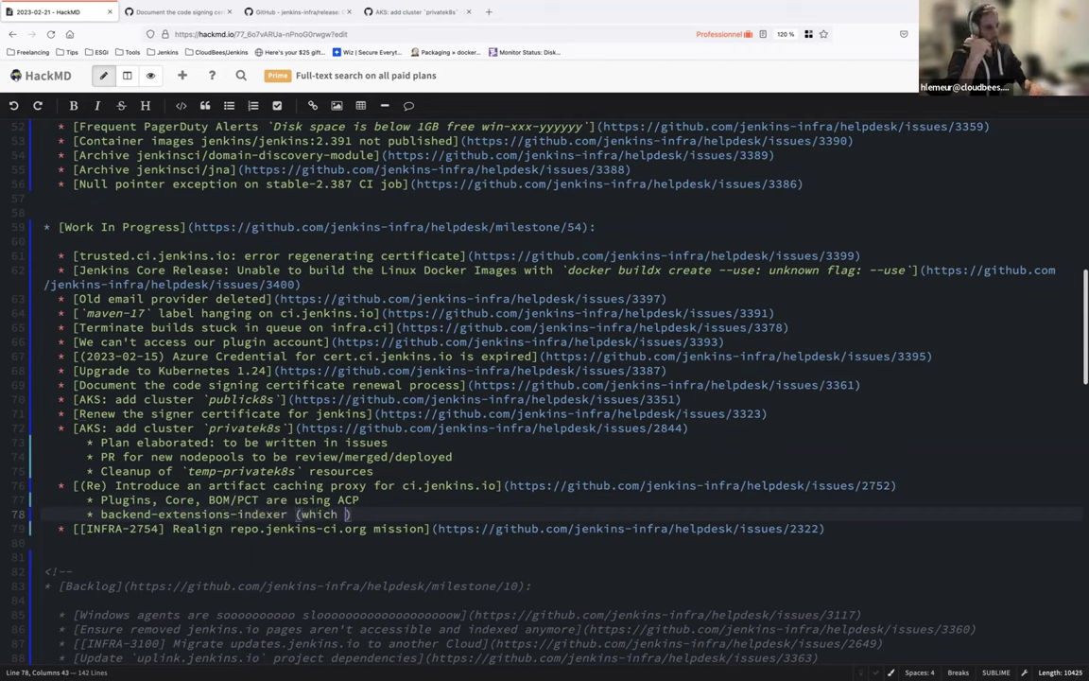
type("s raw URL")
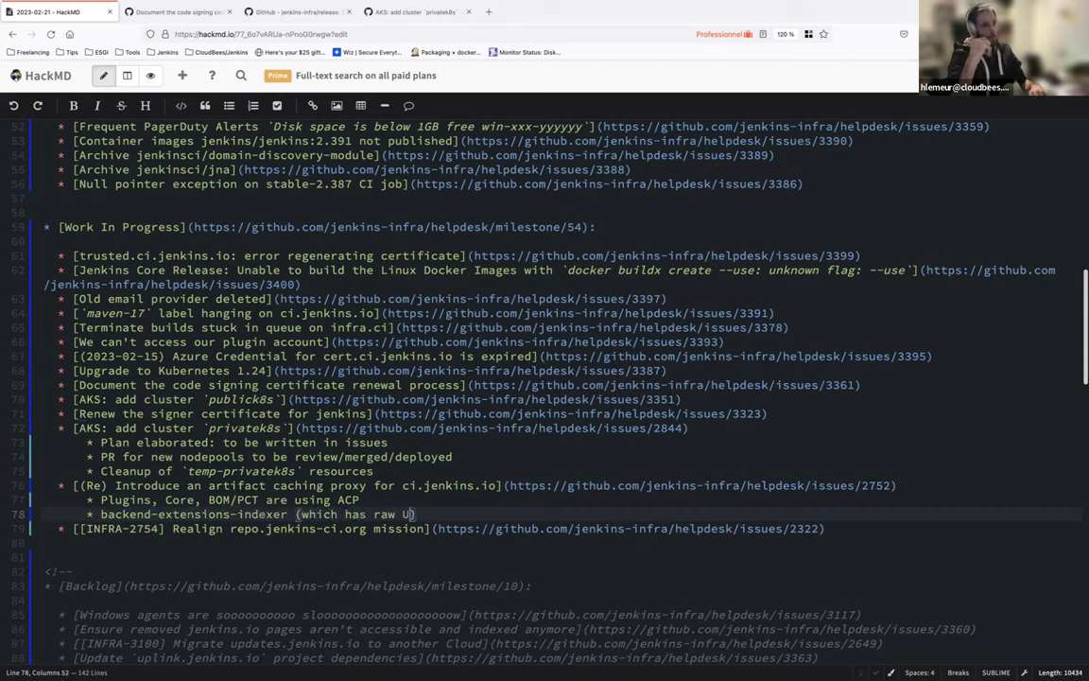
key("ctrl+shift+Left")
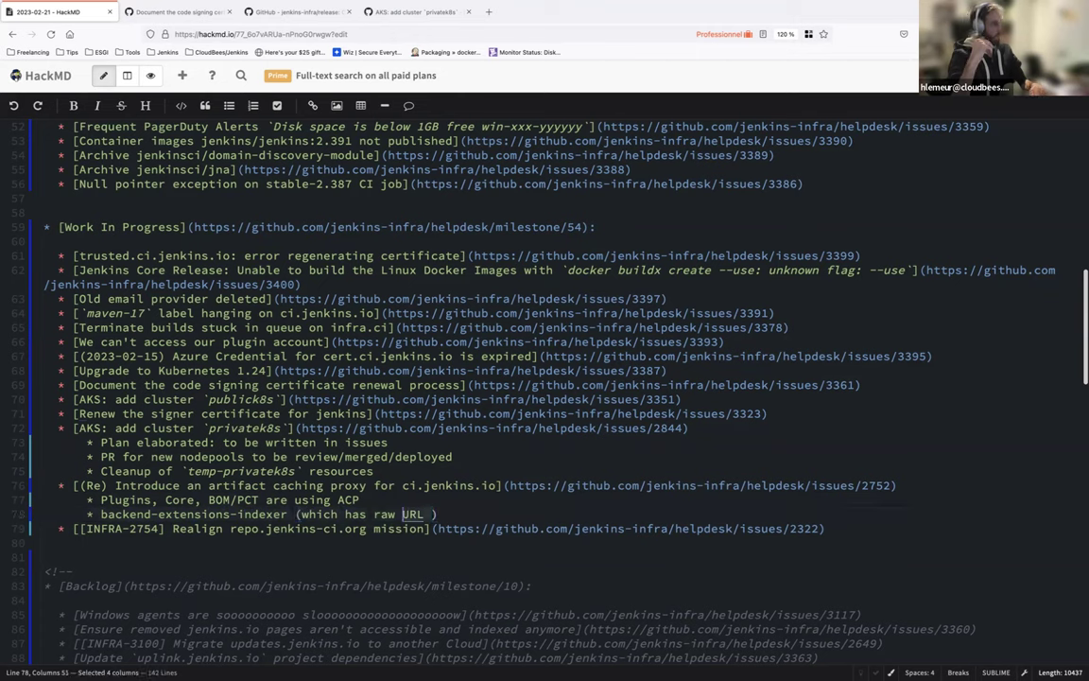
type("mentions re")
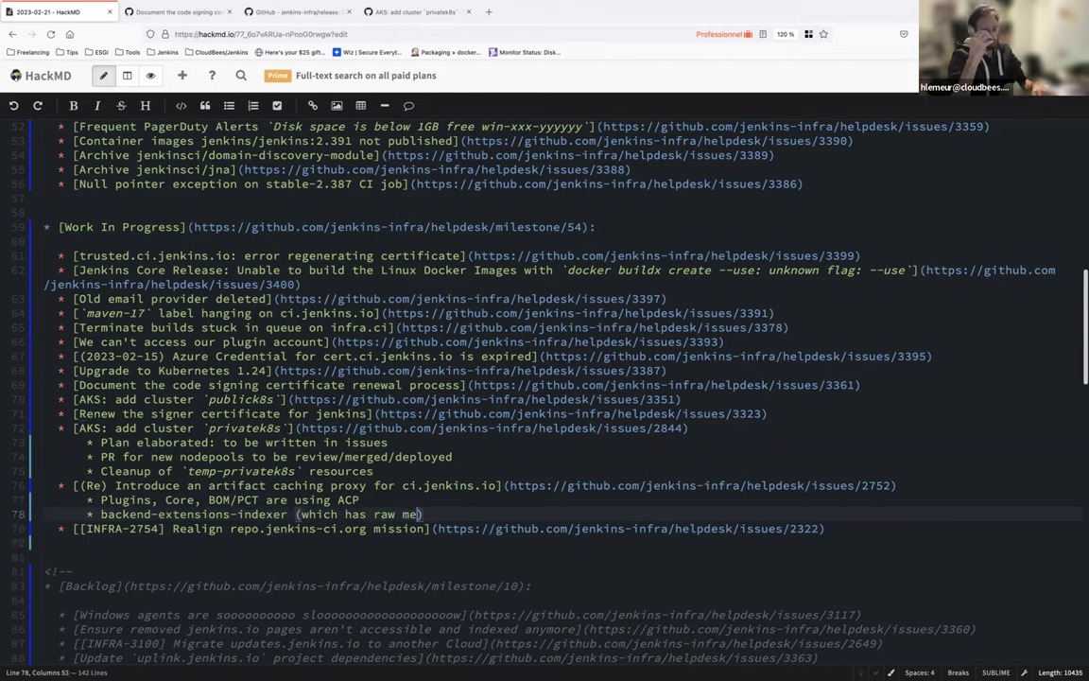
type("po.jenkins-c")
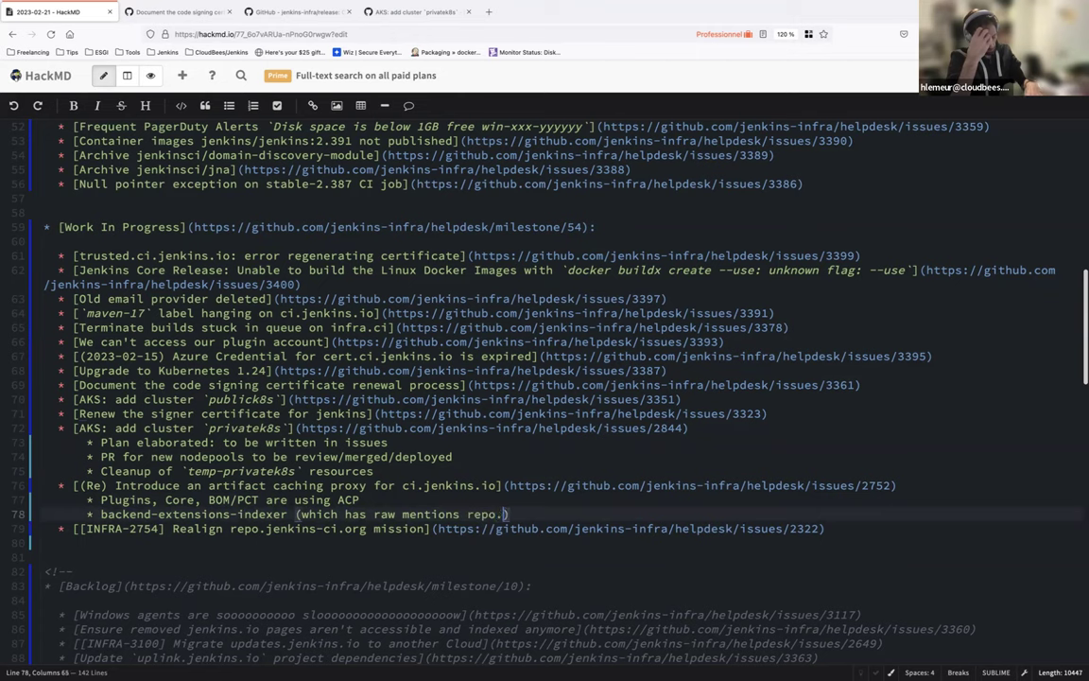
type("i.or")
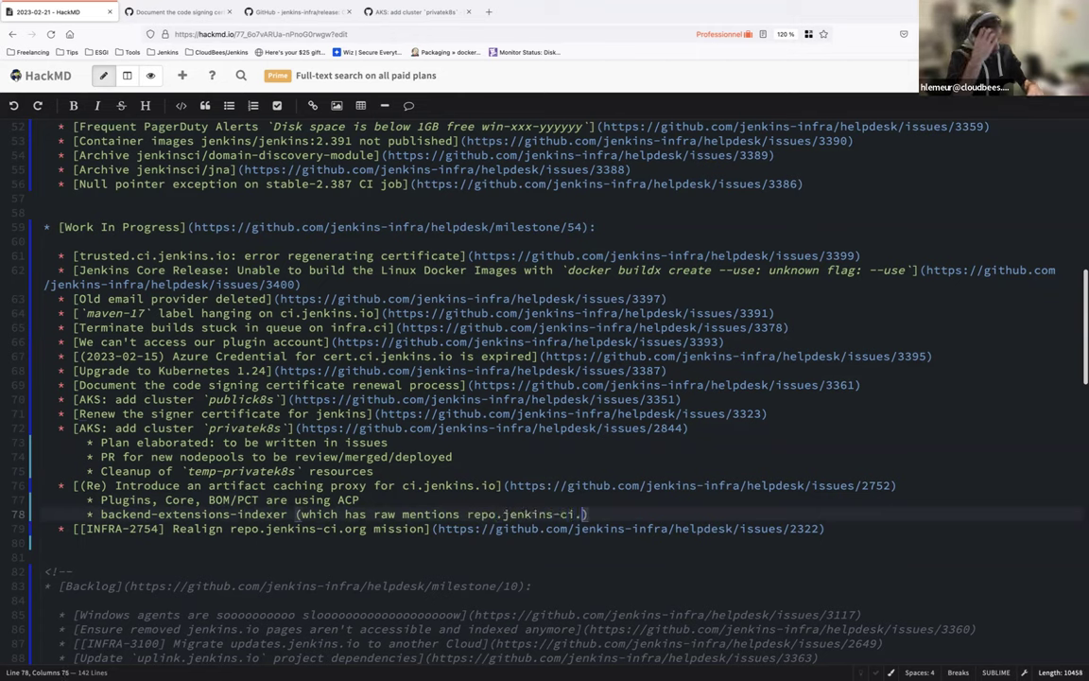
type("g")
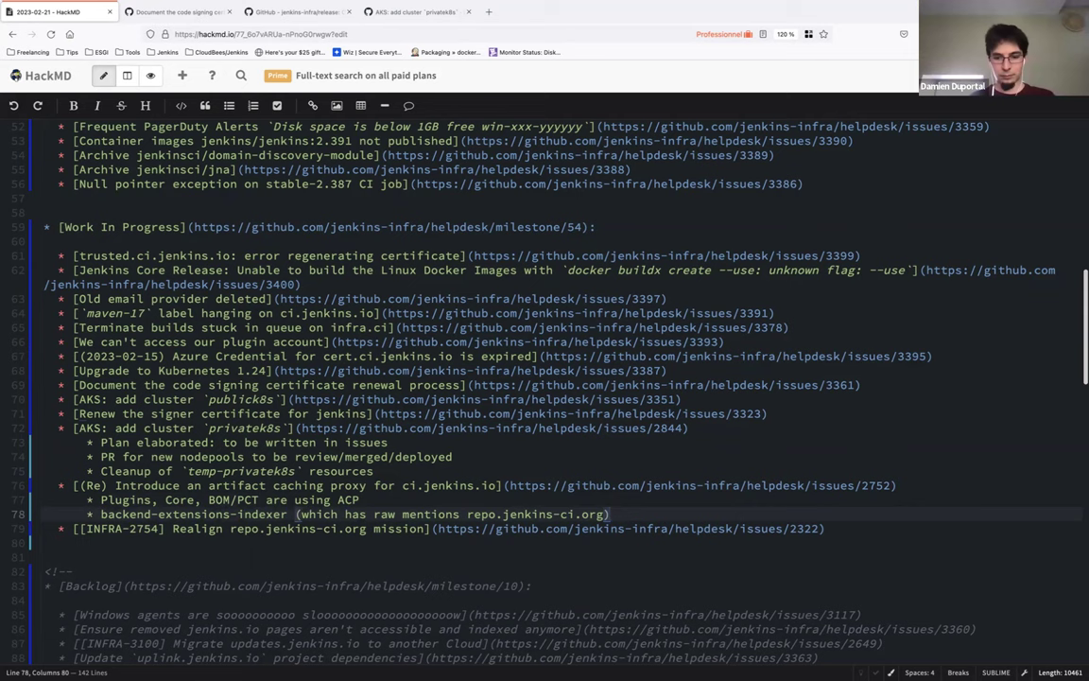
Step: Append ":party:" to the "Plugins, Core, BOM/PCT are using ACP" note and add an empty sub-bullet after the backend-extensions-indexer note
left_click(360, 500)
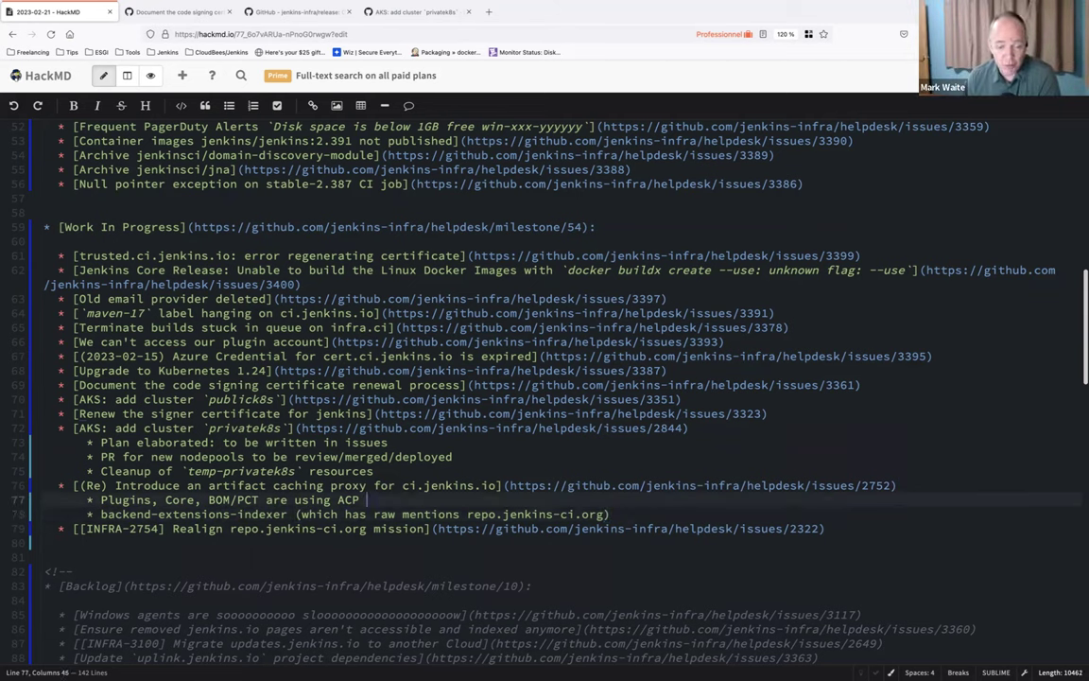
type(":party:")
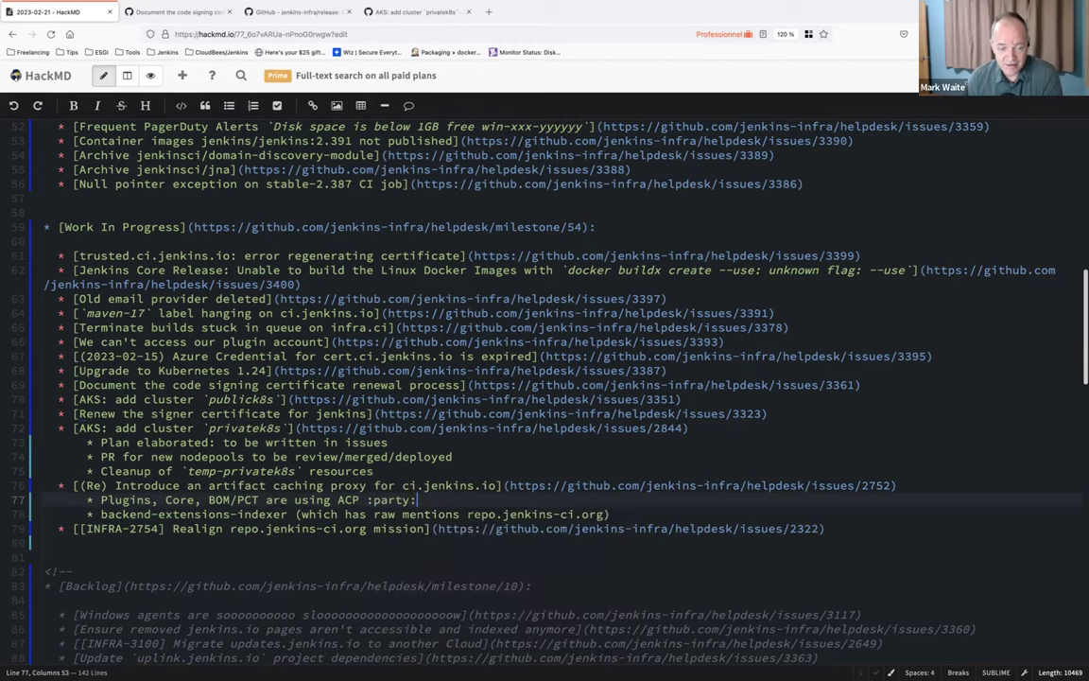
left_click(611, 514)
key("Return")
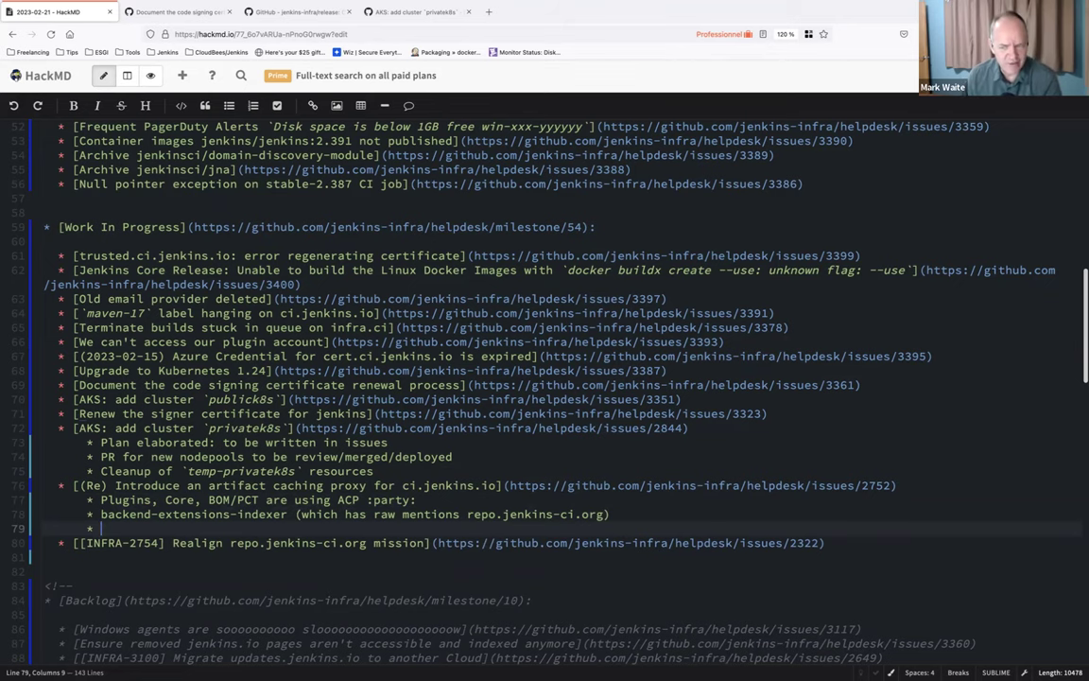
left_click(418, 500)
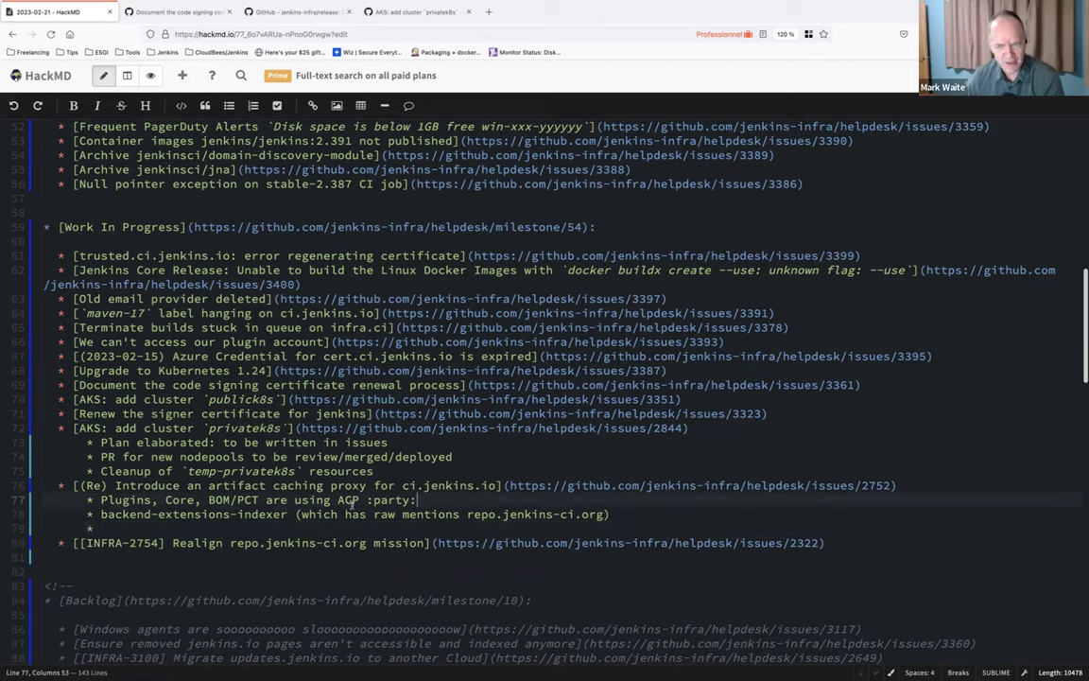
left_click(538, 531)
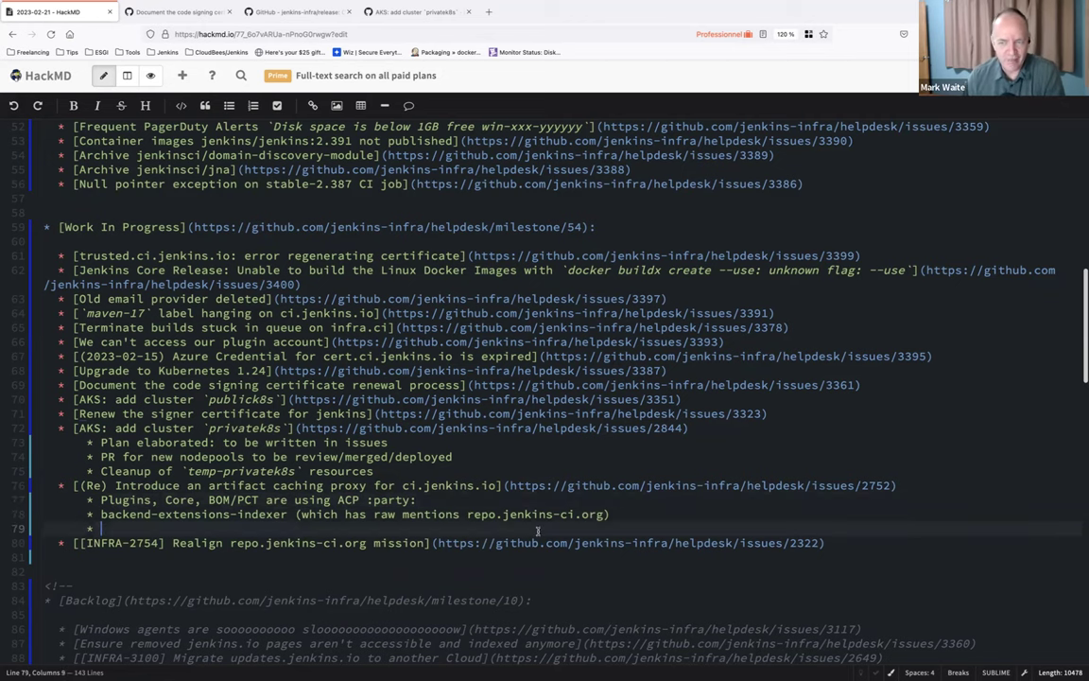
Step: Insert the sub-bullet "A lot of useful work on the pipeline-library (`runWithMaven()`, etc.)" directly below the ":party:" note
left_click(441, 501)
key("Return")
type("A ")
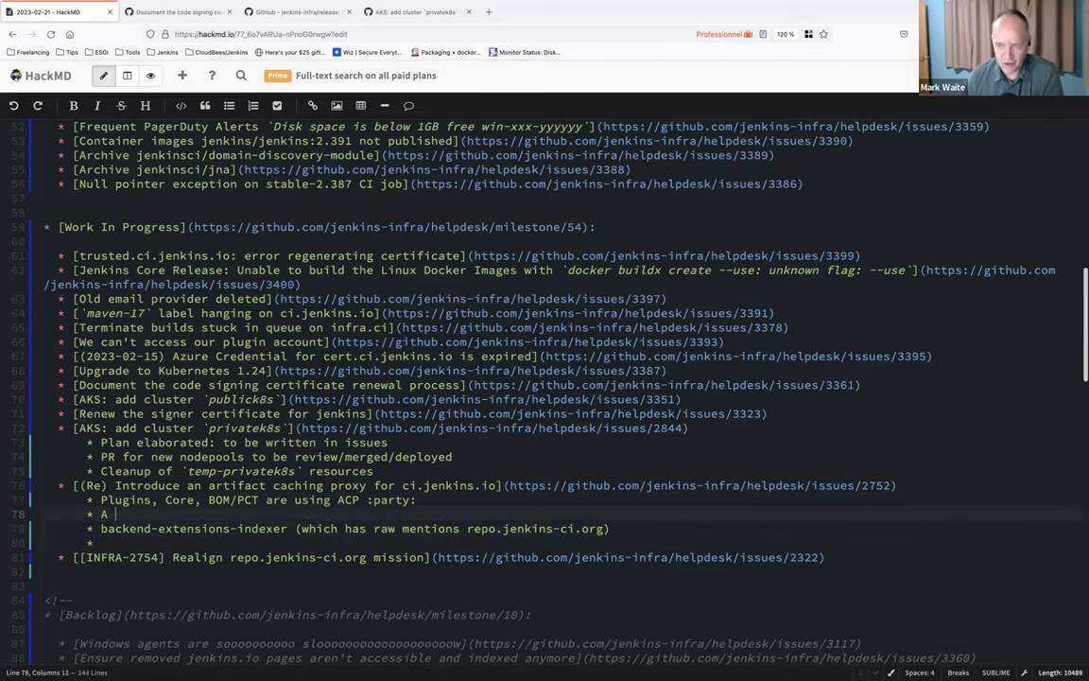
type("lot of use")
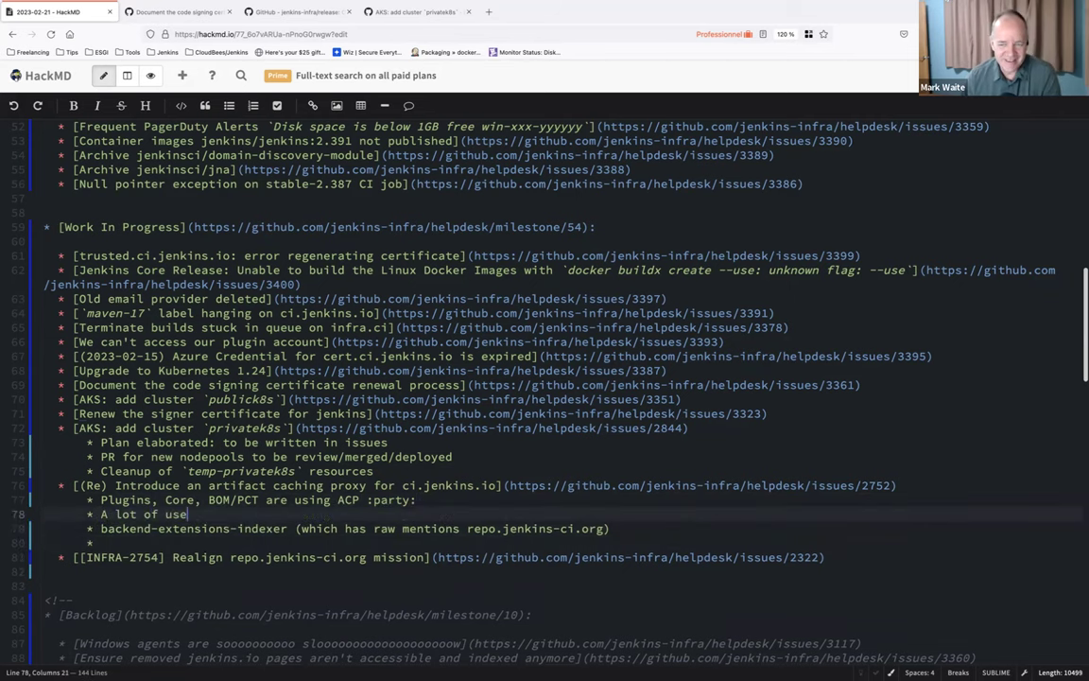
type("ful work on the")
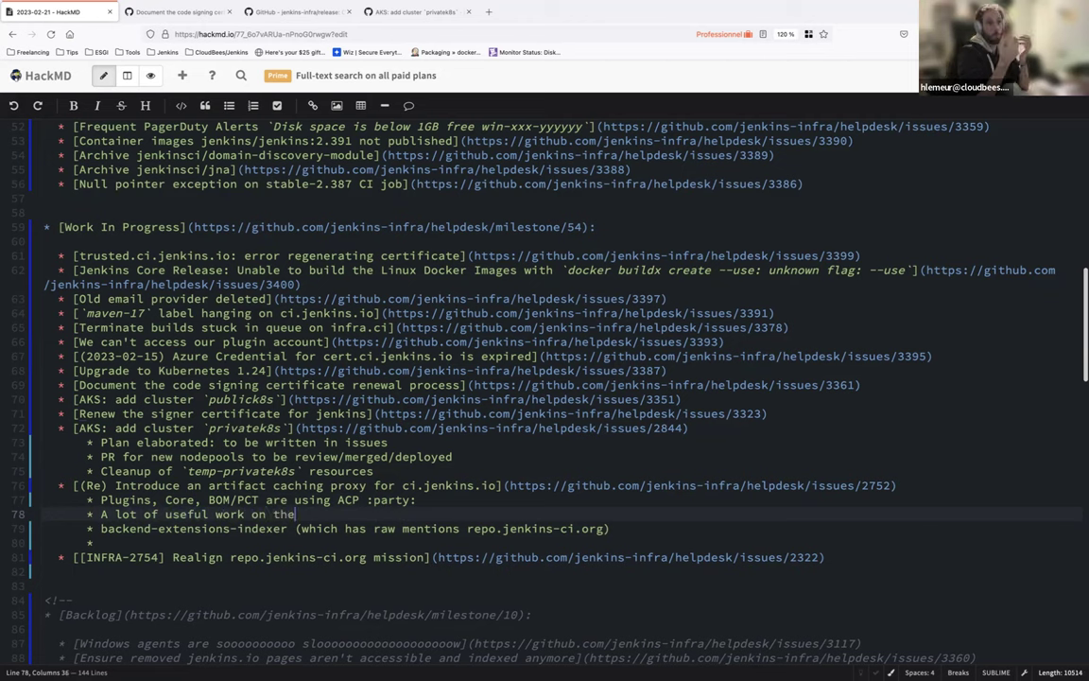
type(" pipeline-li")
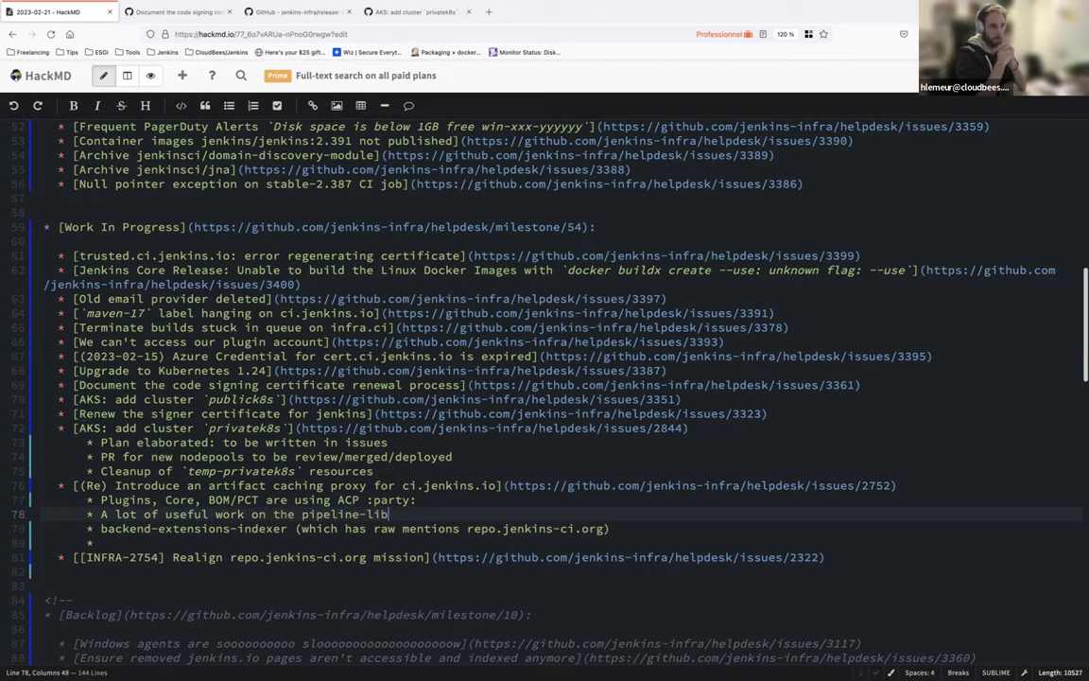
key("Tab")
type("br")
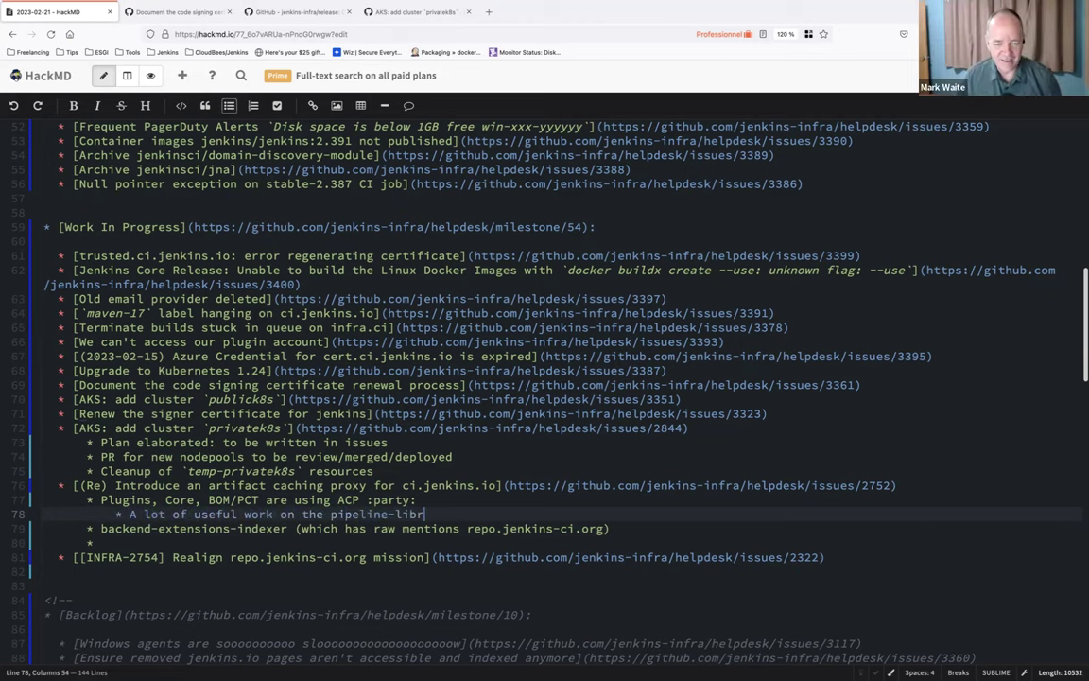
key("shift+Tab")
type("ary (`run")
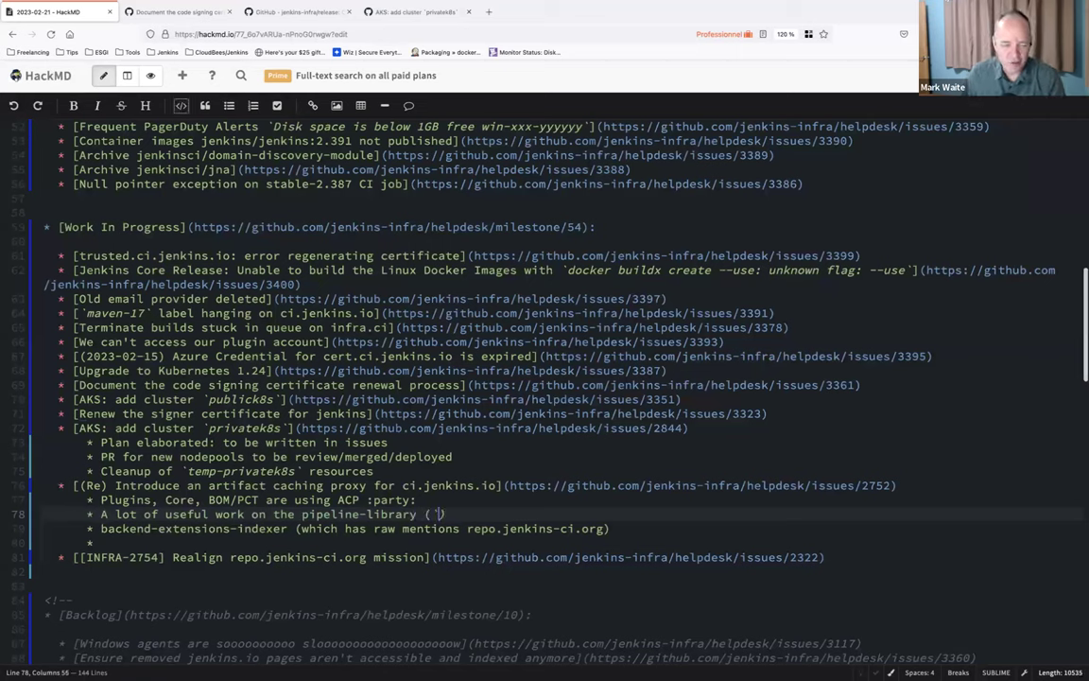
type("WithMaven")
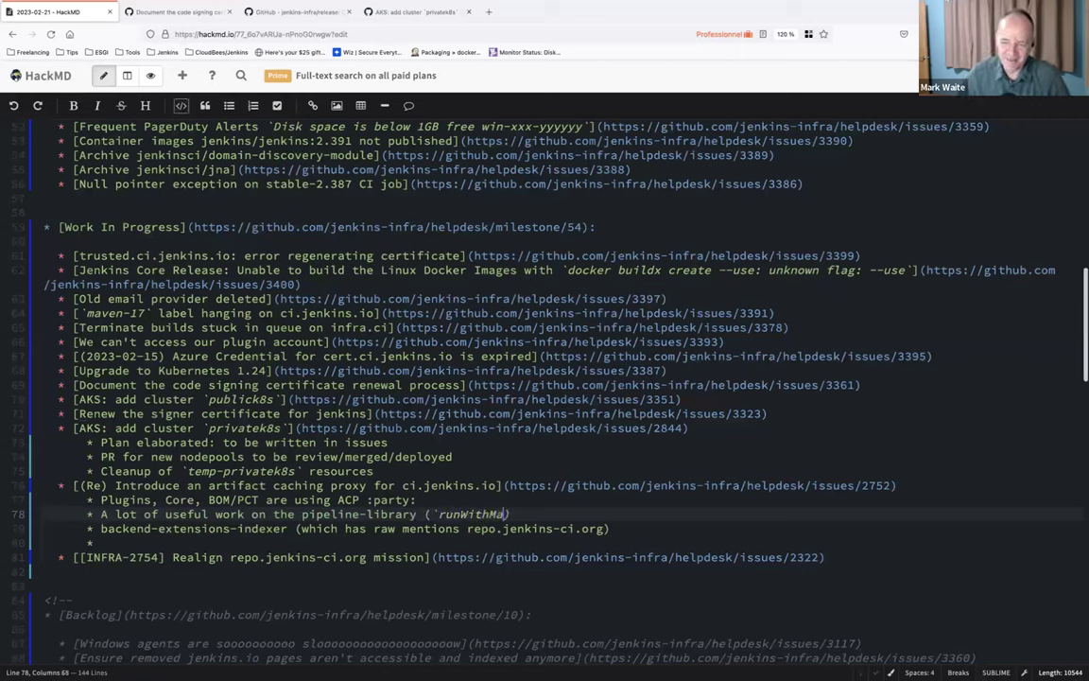
type("()`, etc.)")
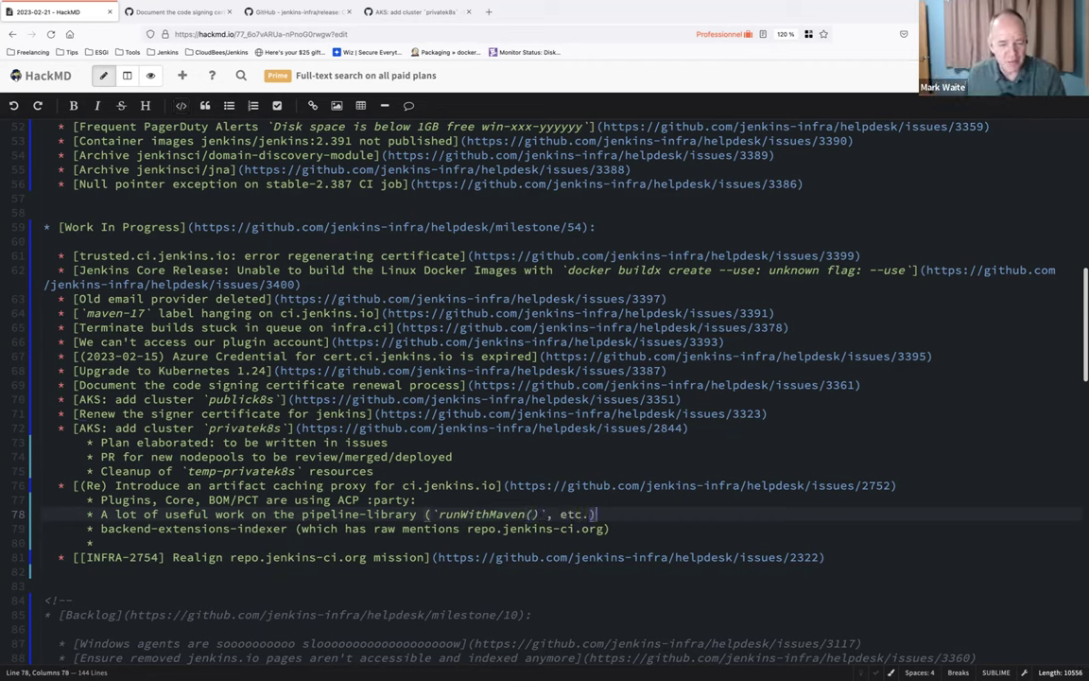
Step: Insert "but hidden" after "useful" in the pipeline-library note
key("Home")
key("ctrl+Right")
key("ctrl+Right")
key("ctrl+Right")
key("ctrl+Right")
key("ctrl+Right")
type("f")
key("BackSpace")
type("but hidden")
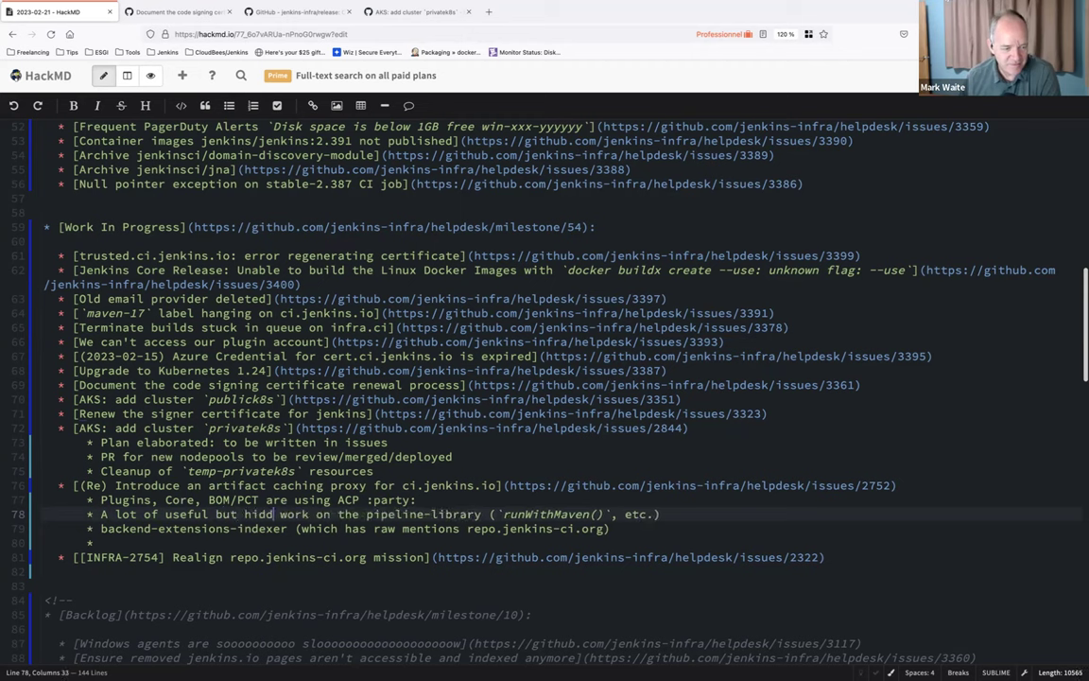
Step: Fill the empty sub-bullet under the artifact caching proxy entry with "ATH uses `runMaven()`: should be also using ACP (to confirm)"
key("End")
key("Down")
key("Down")
type("ATH")
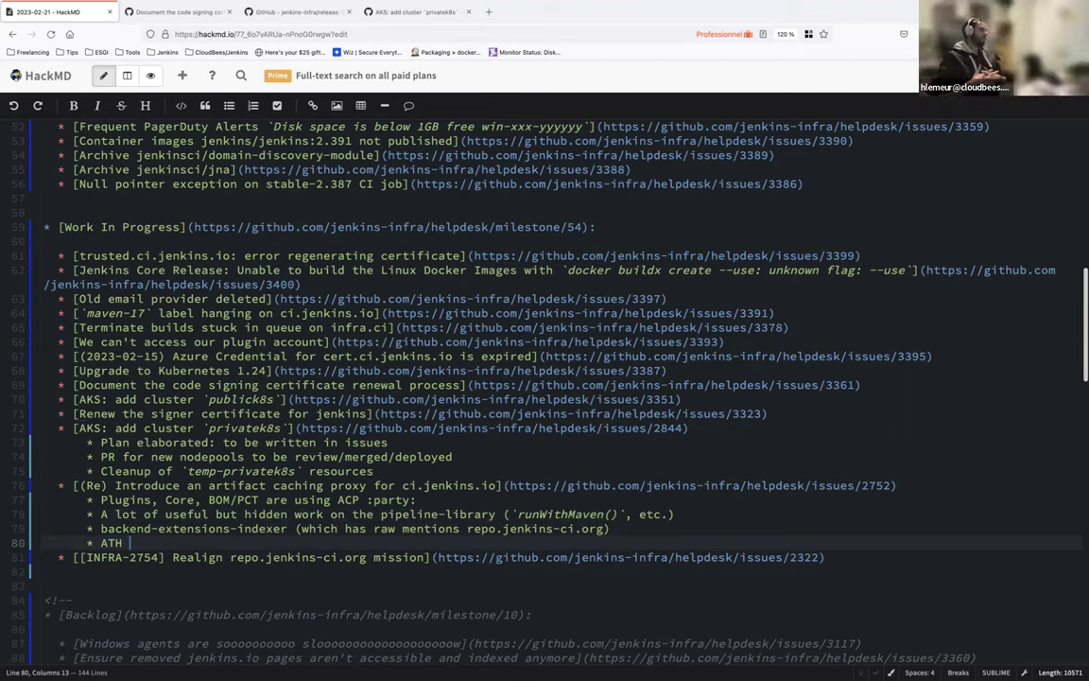
key("BackSpace")
type("uses `r")
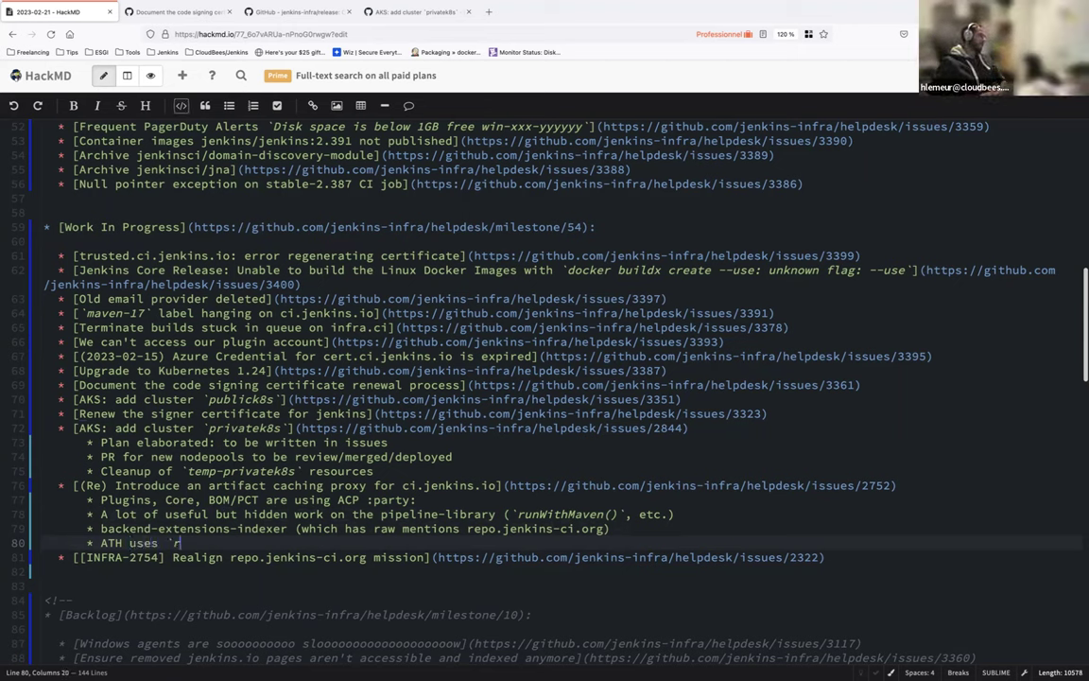
type("unMaven()")
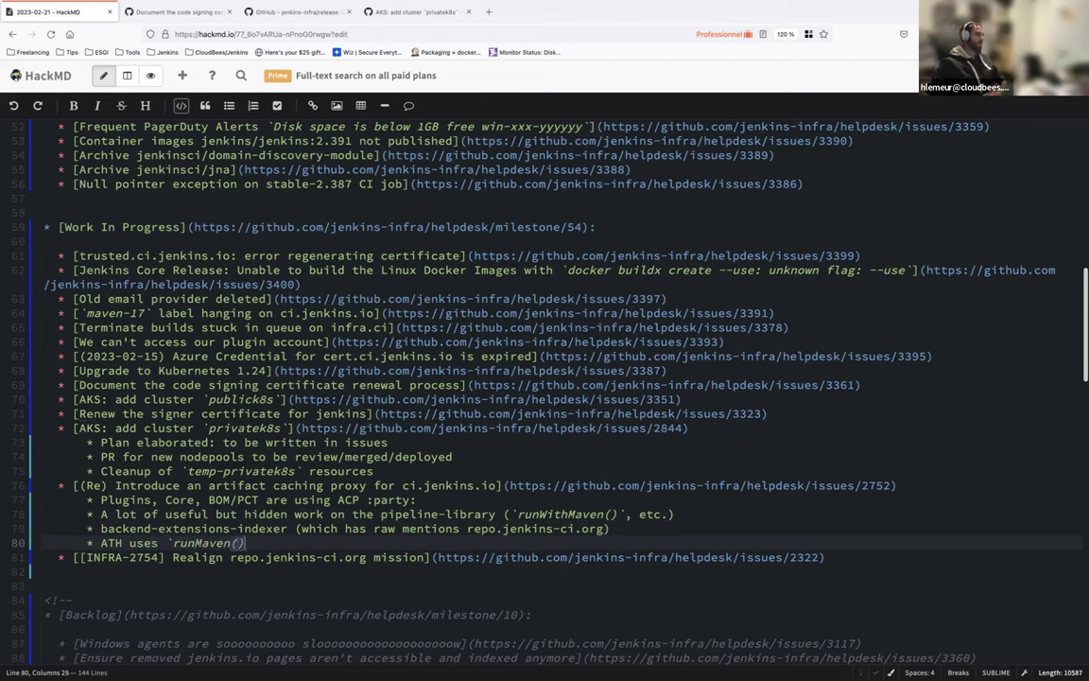
type("`")
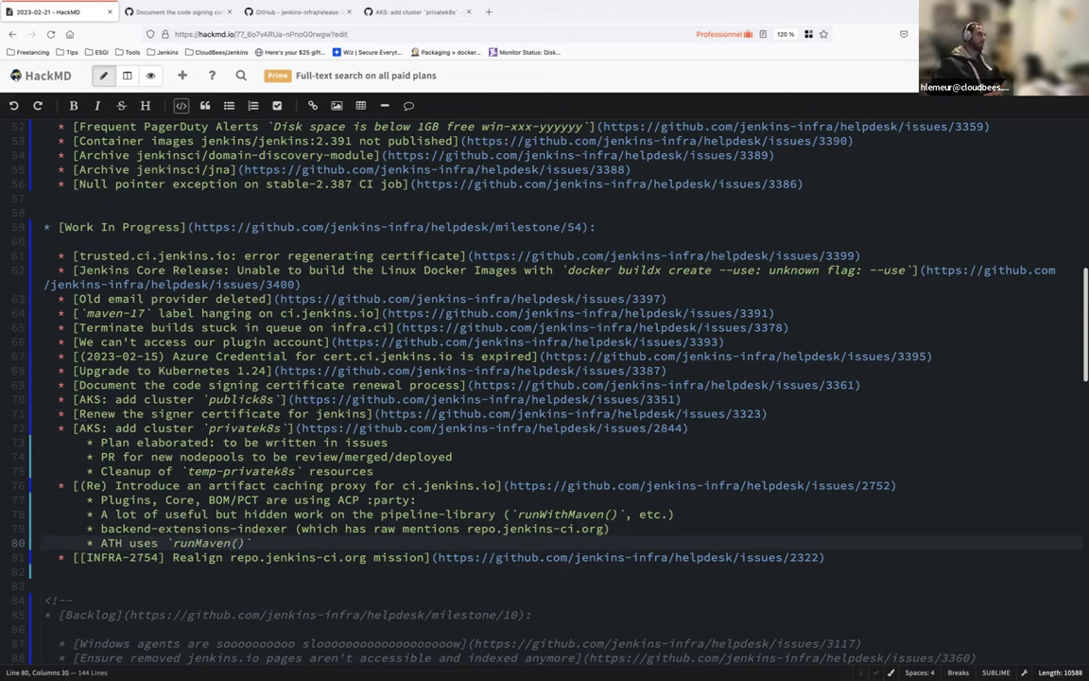
type(": shou")
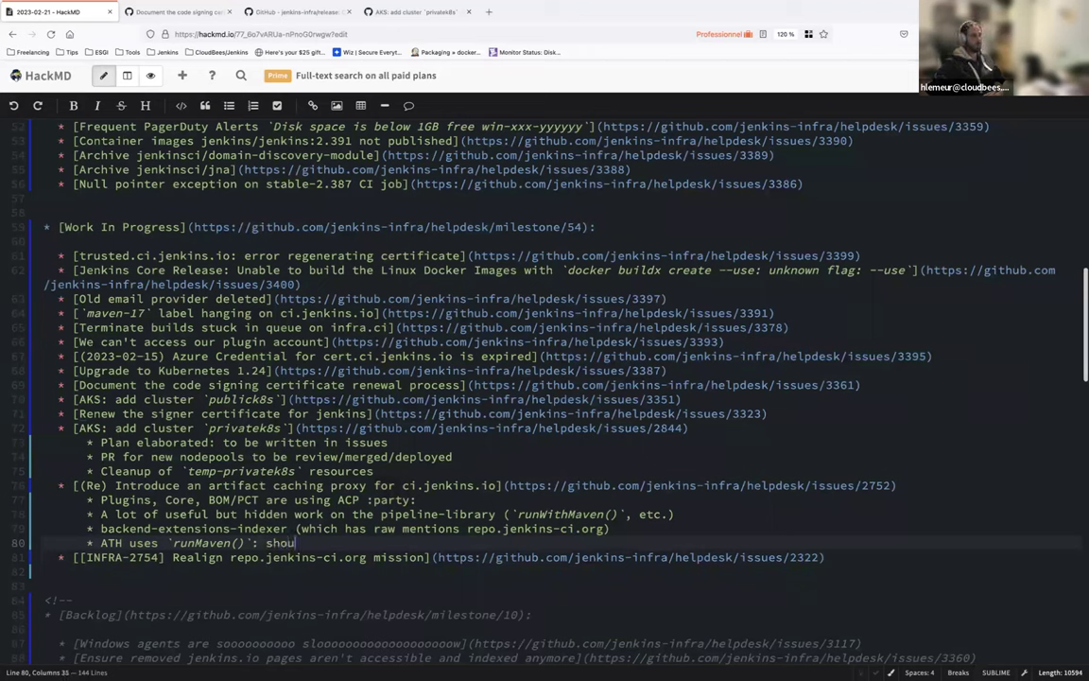
type("ld be also using")
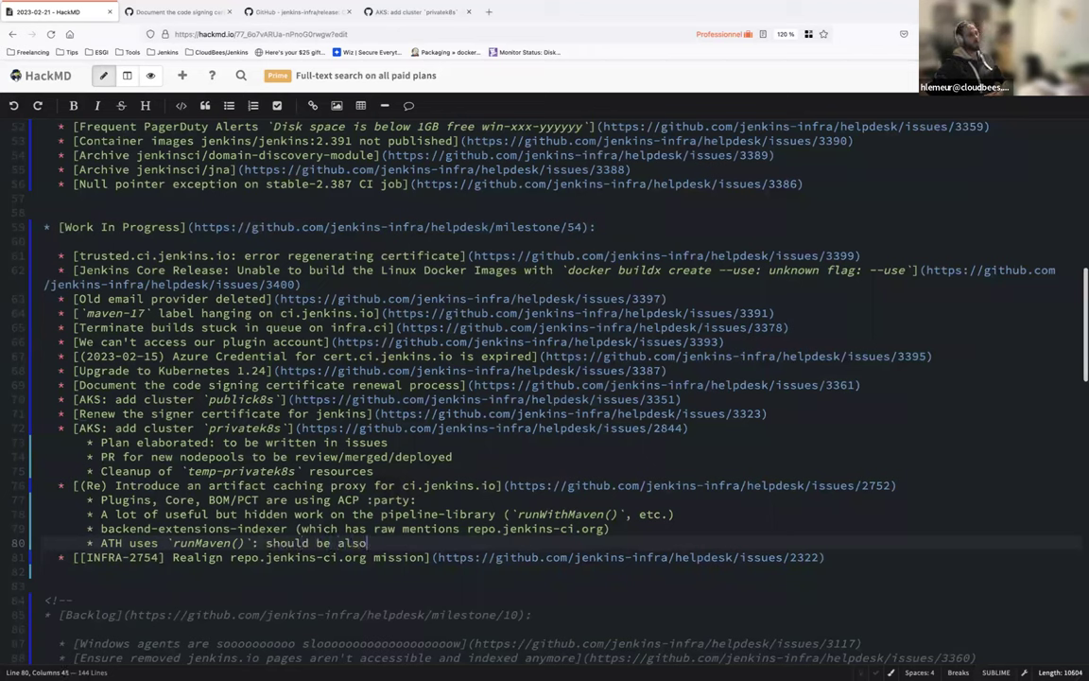
type("(to confri")
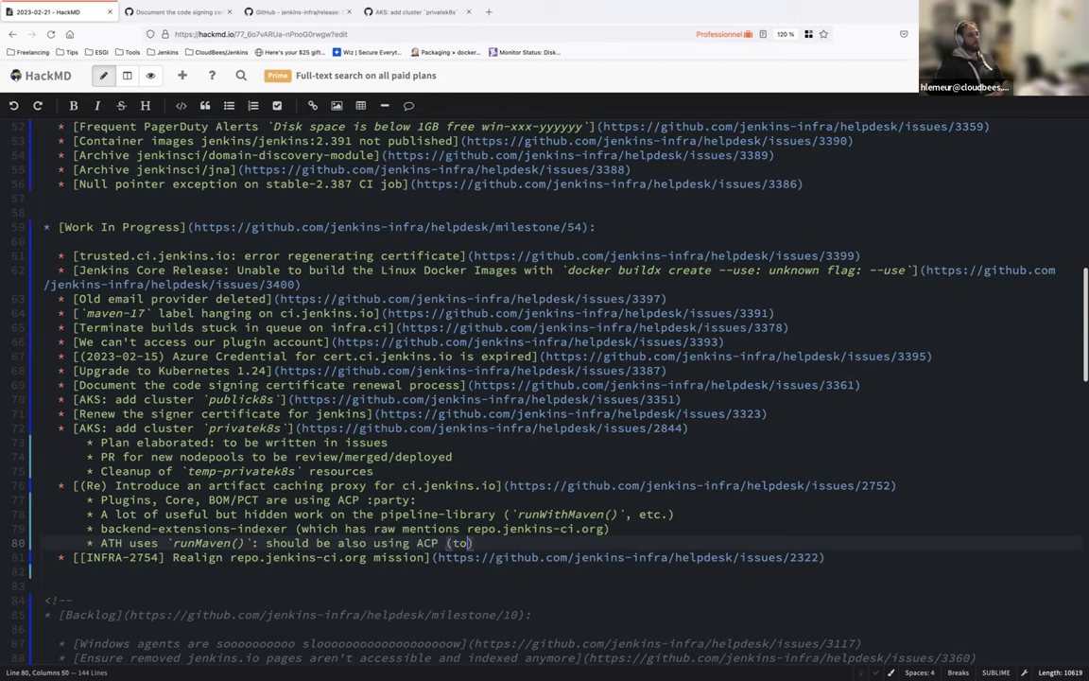
key("BackSpace")
key("BackSpace")
type("irm)")
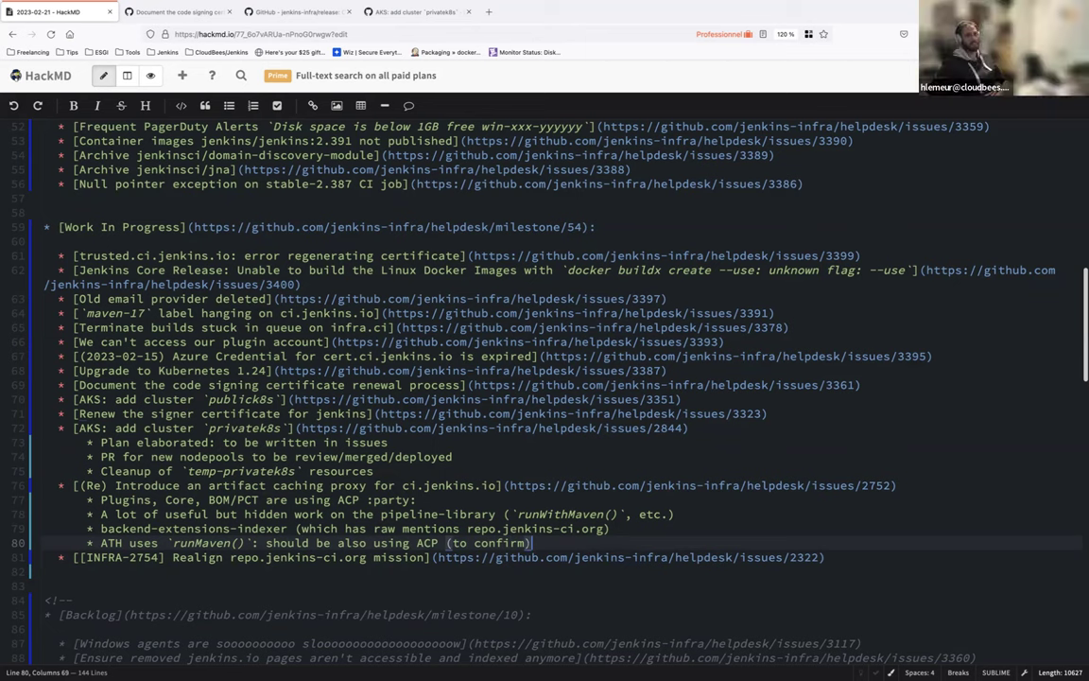
double_click(110, 542)
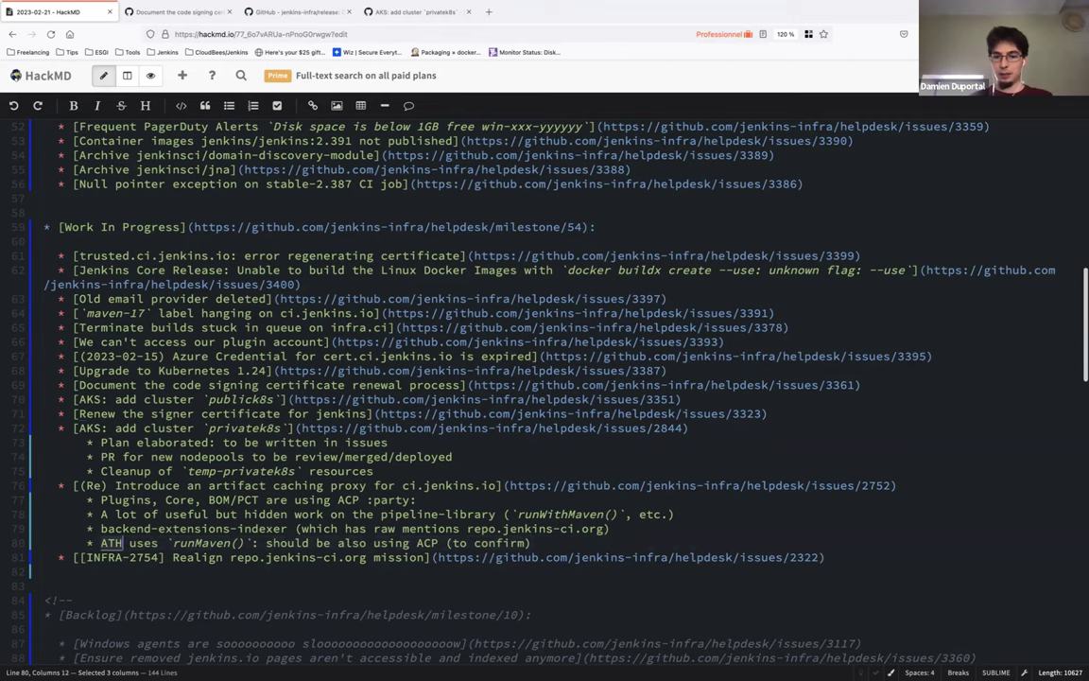
left_click(530, 543)
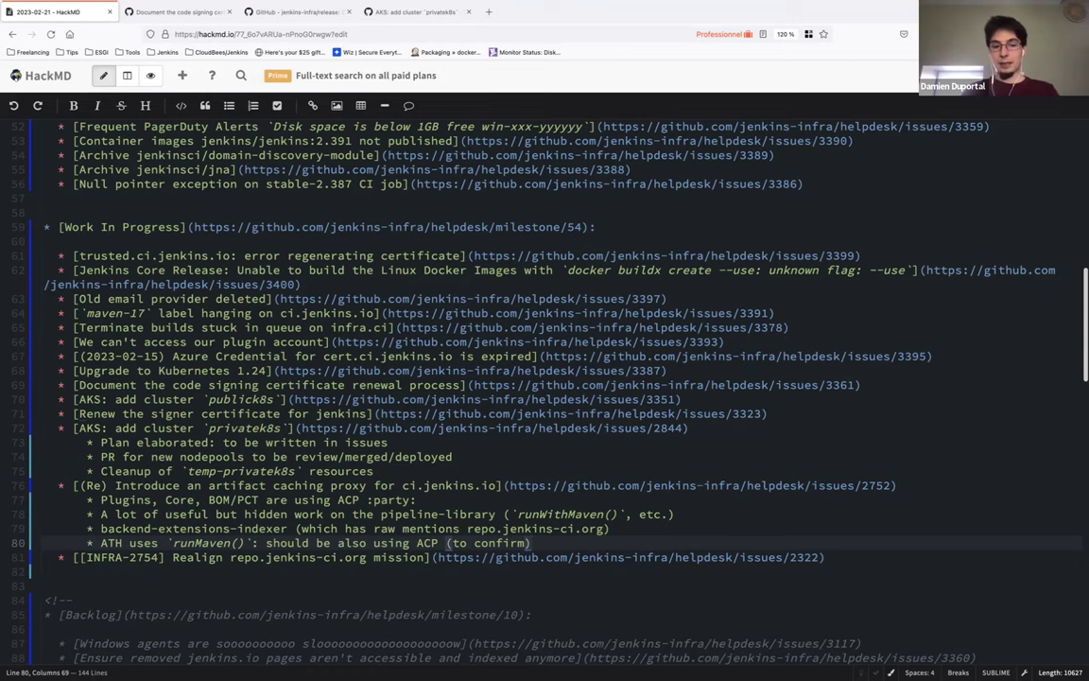
left_click(79, 485)
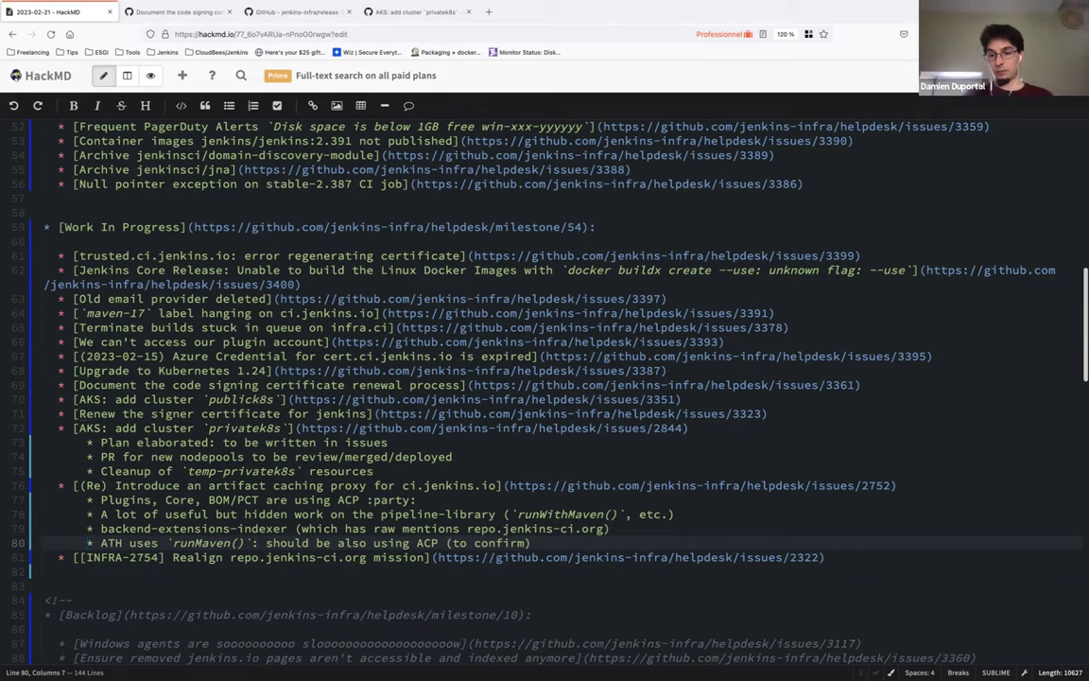
Step: Add the sub-bullet "We received JFrog last data. Did not had time to check in details: to be done to evaluate the effect" below the ATH note
key("End")
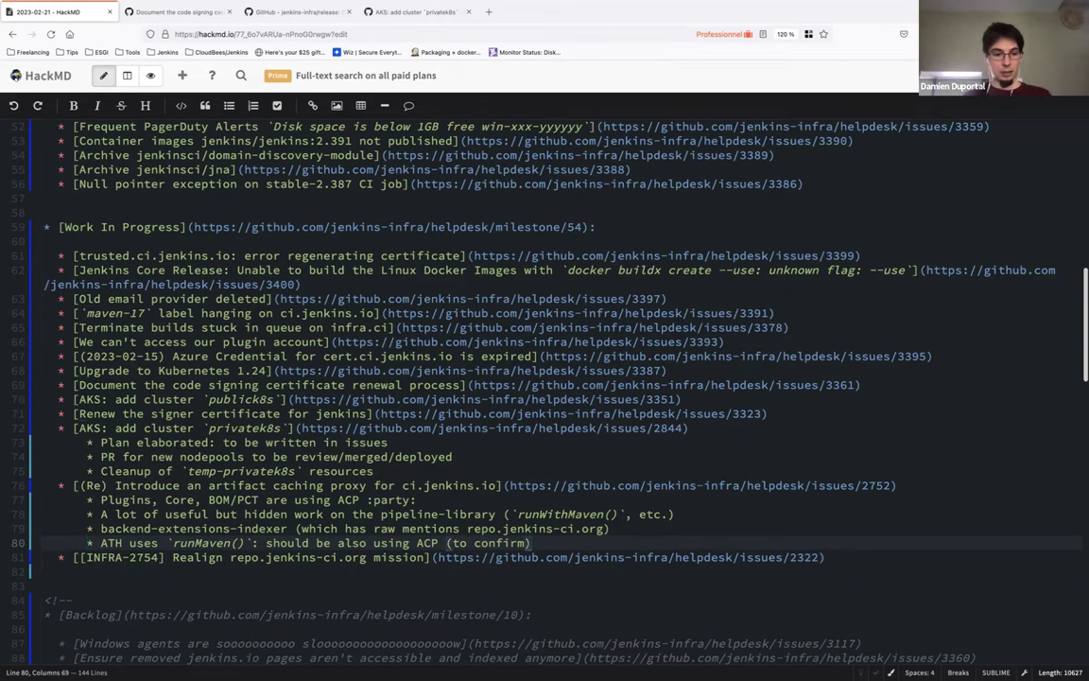
key("Return")
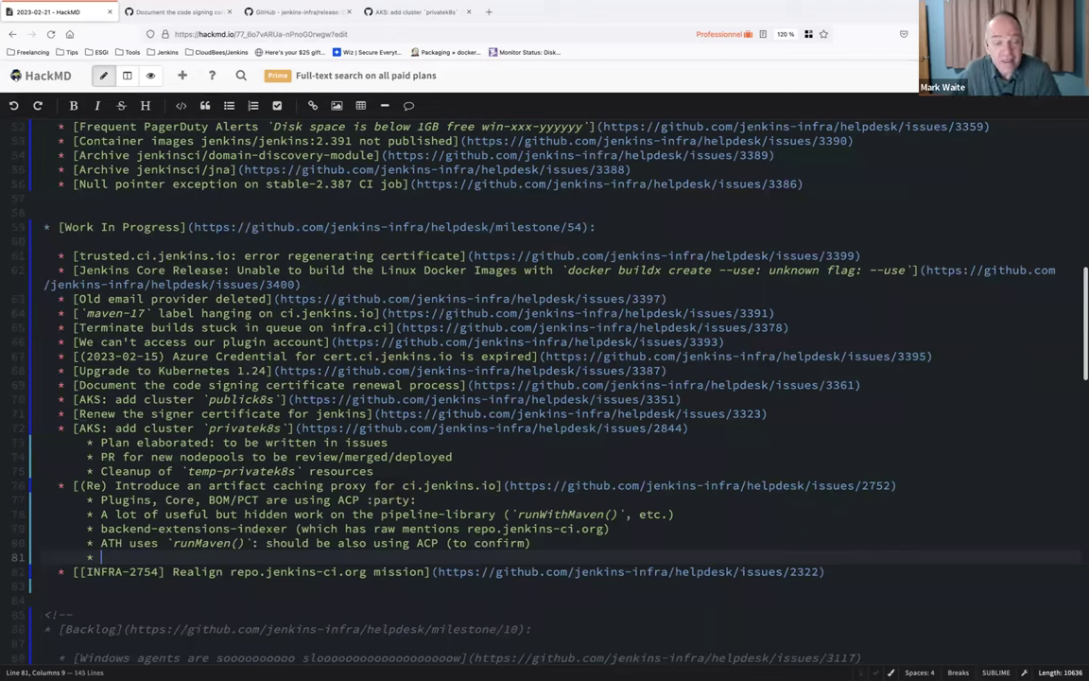
type("W")
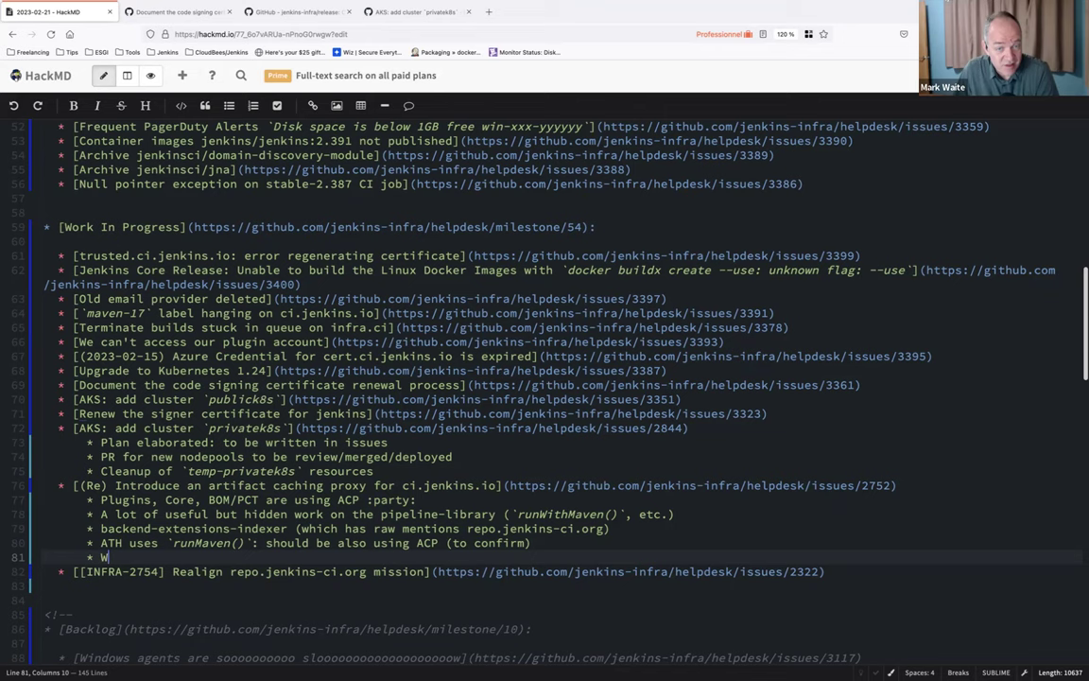
type("e received J")
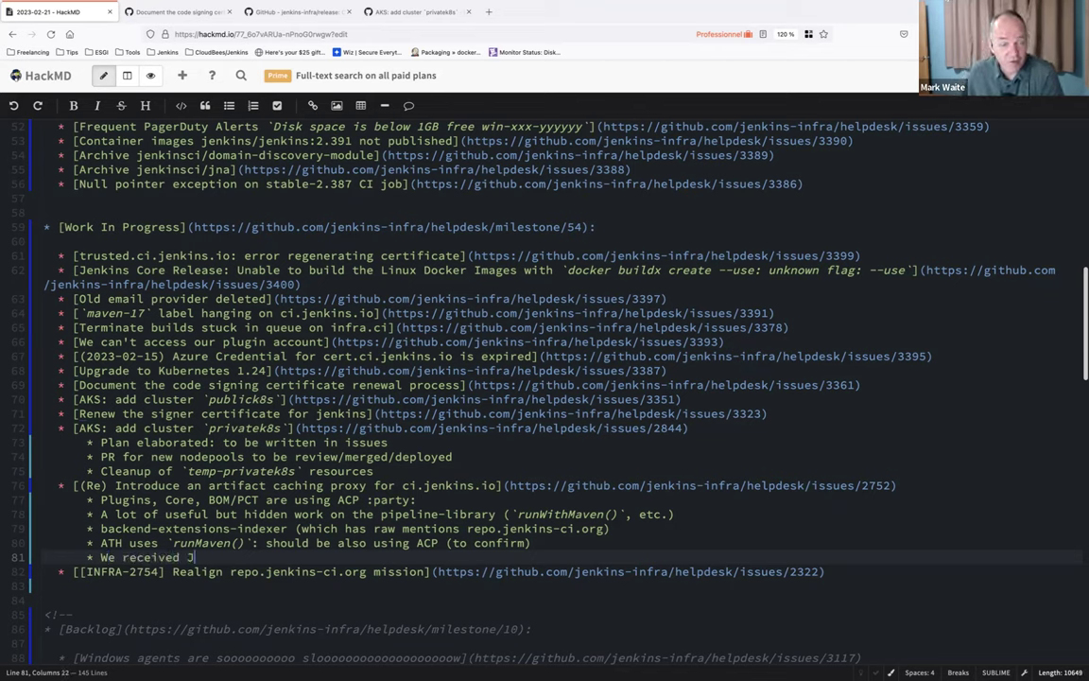
type("Frog last data. Did not ")
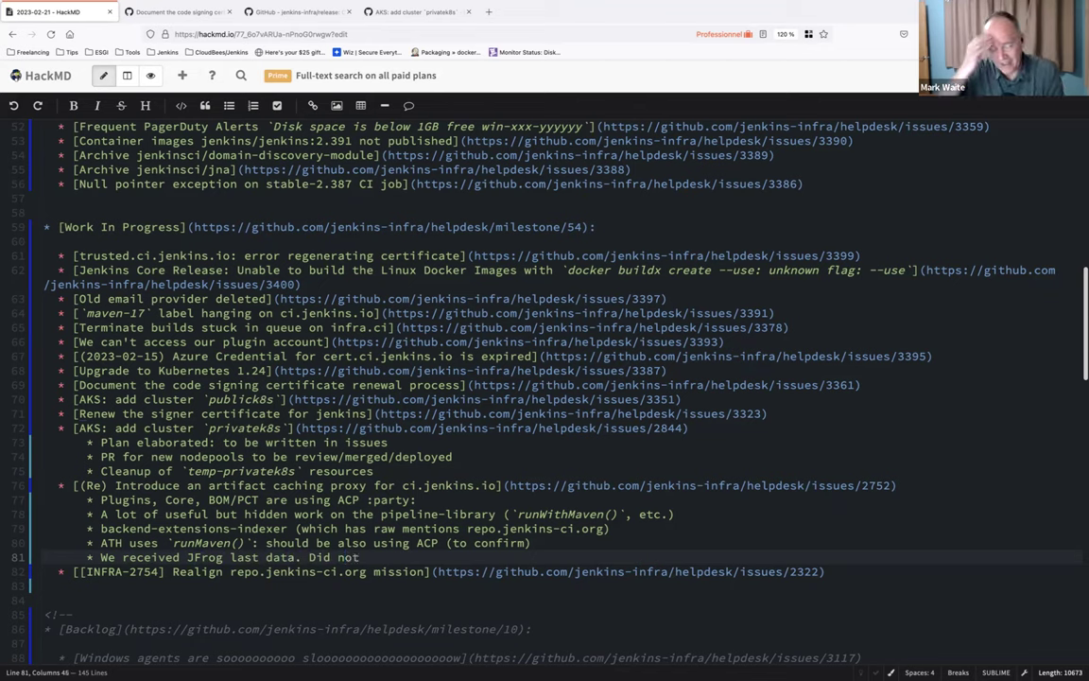
type("had time ")
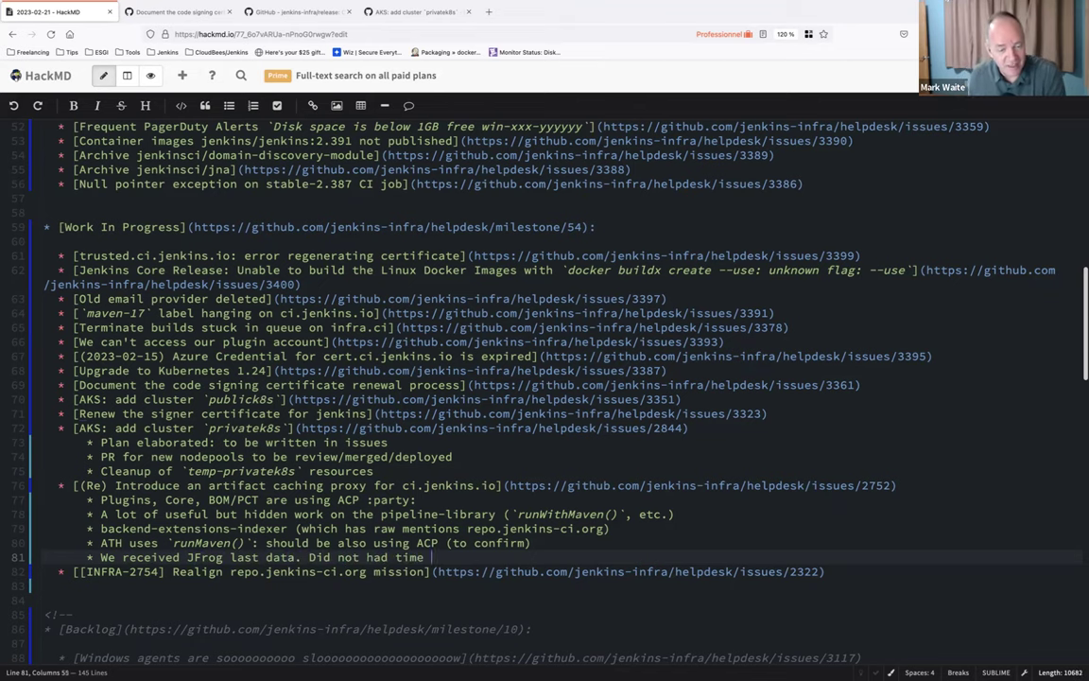
type("to check in details")
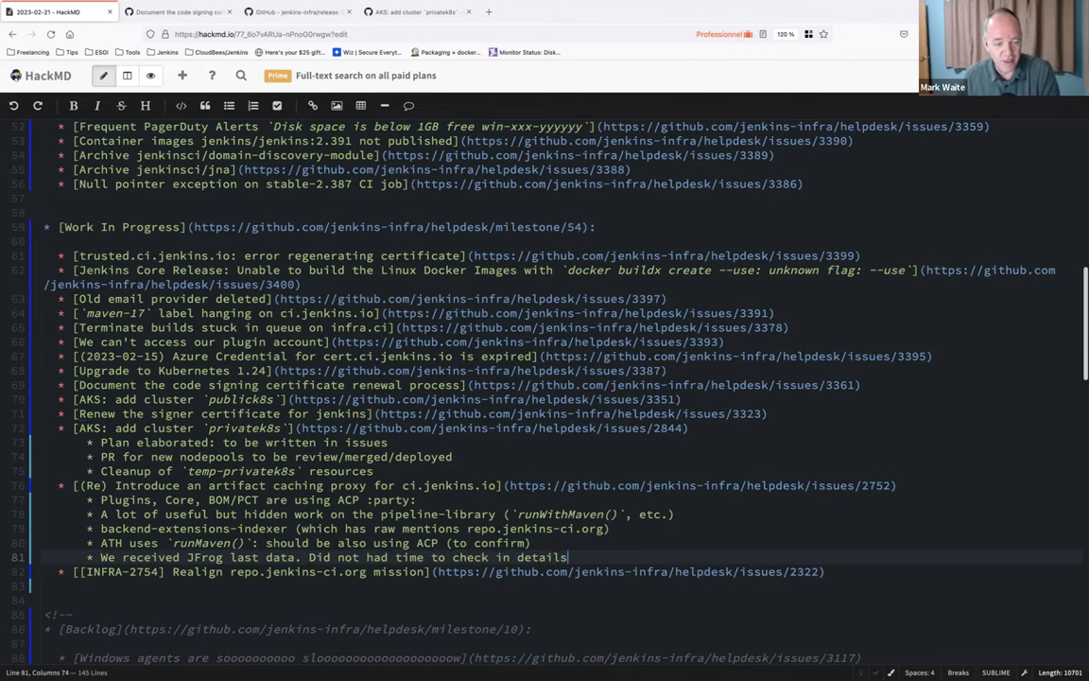
type(".")
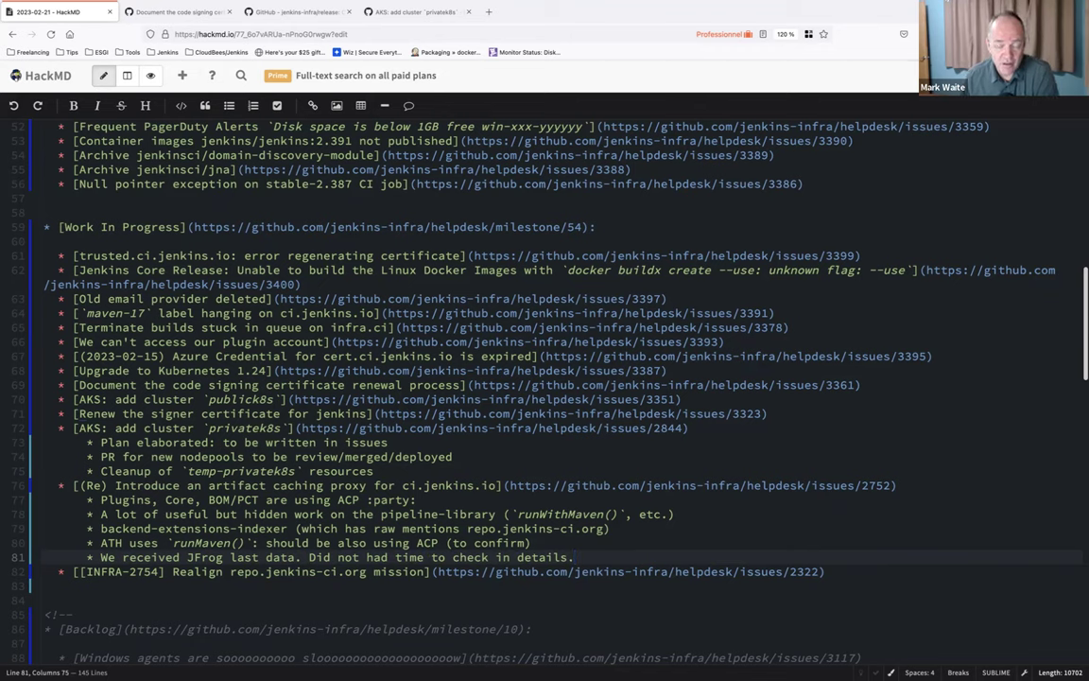
key("BackSpace")
type(": to b")
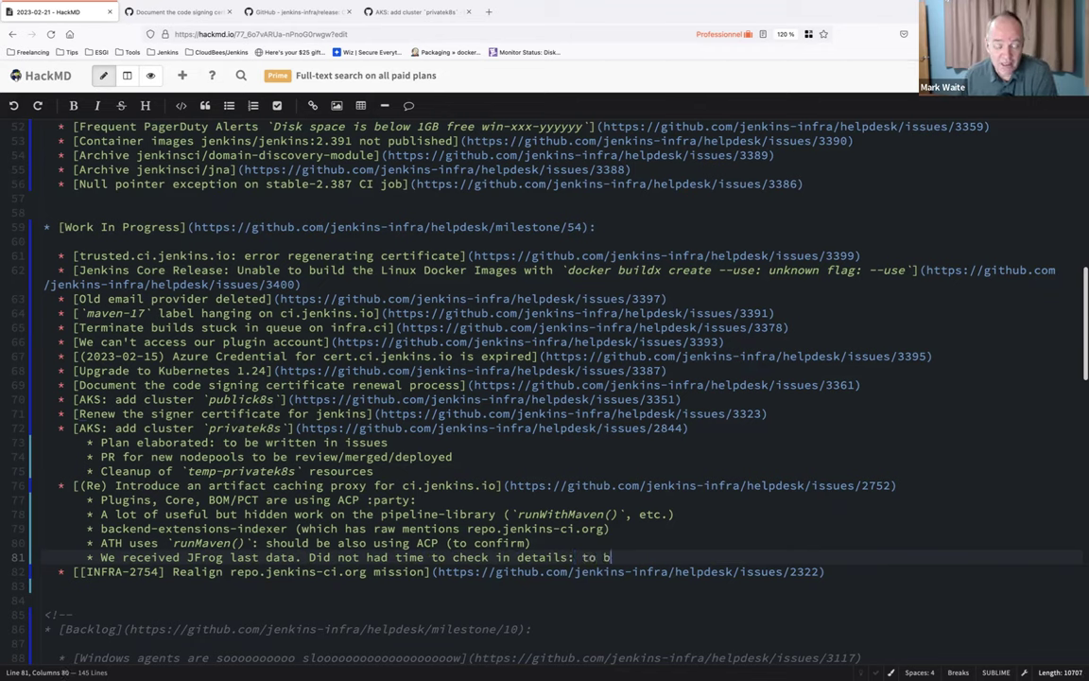
type("e done to eval")
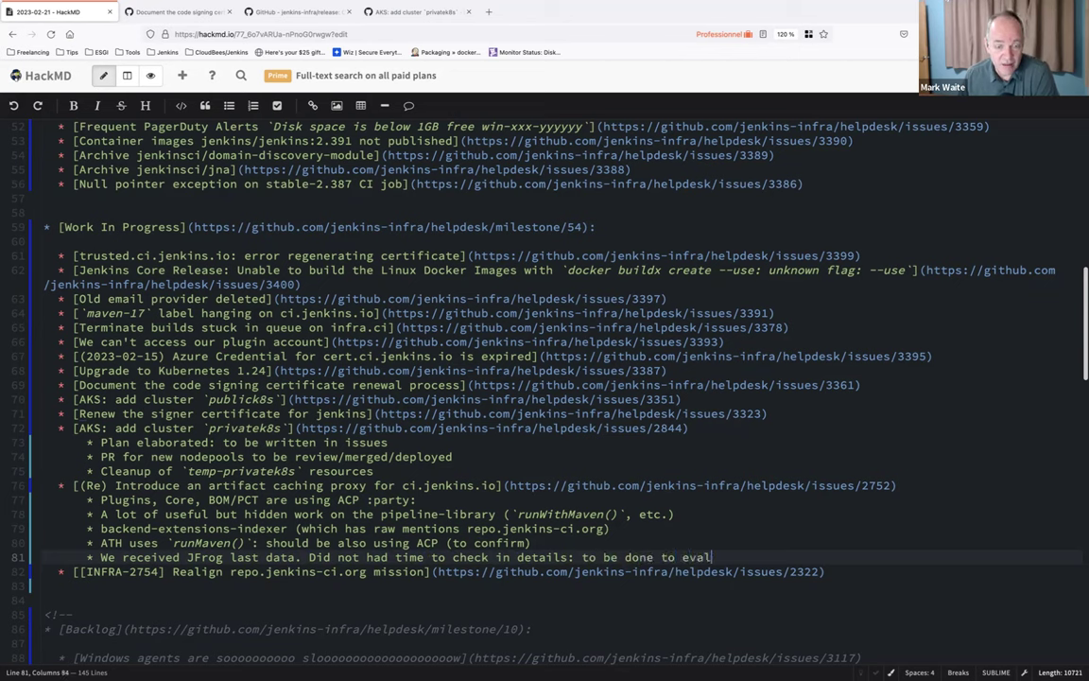
type("uate the effect")
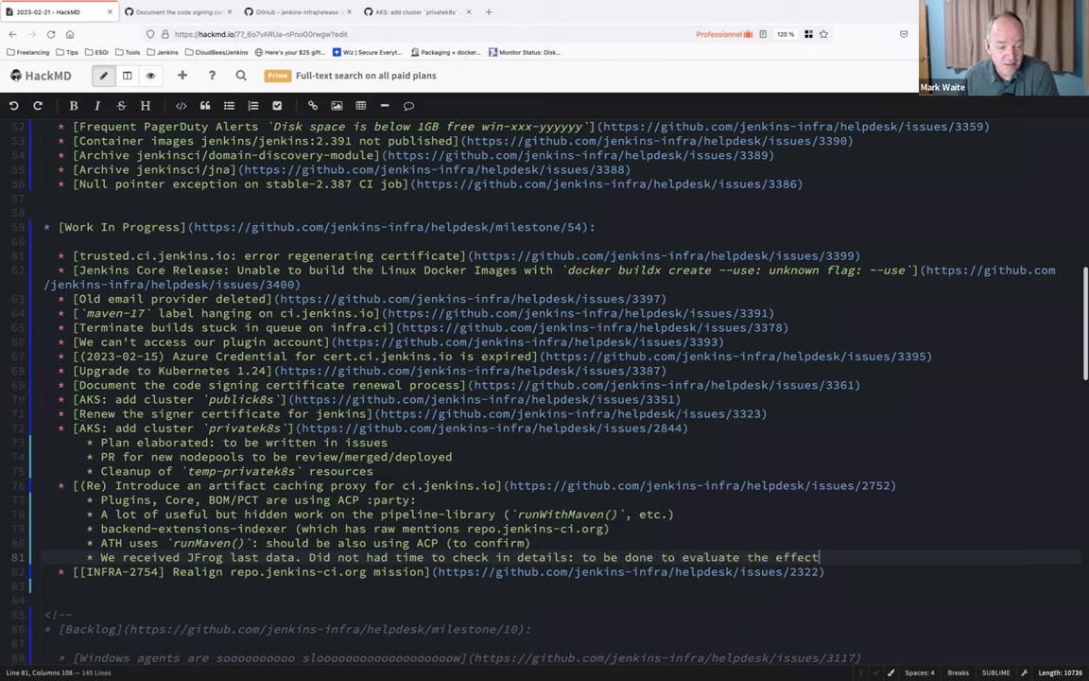
key("Return")
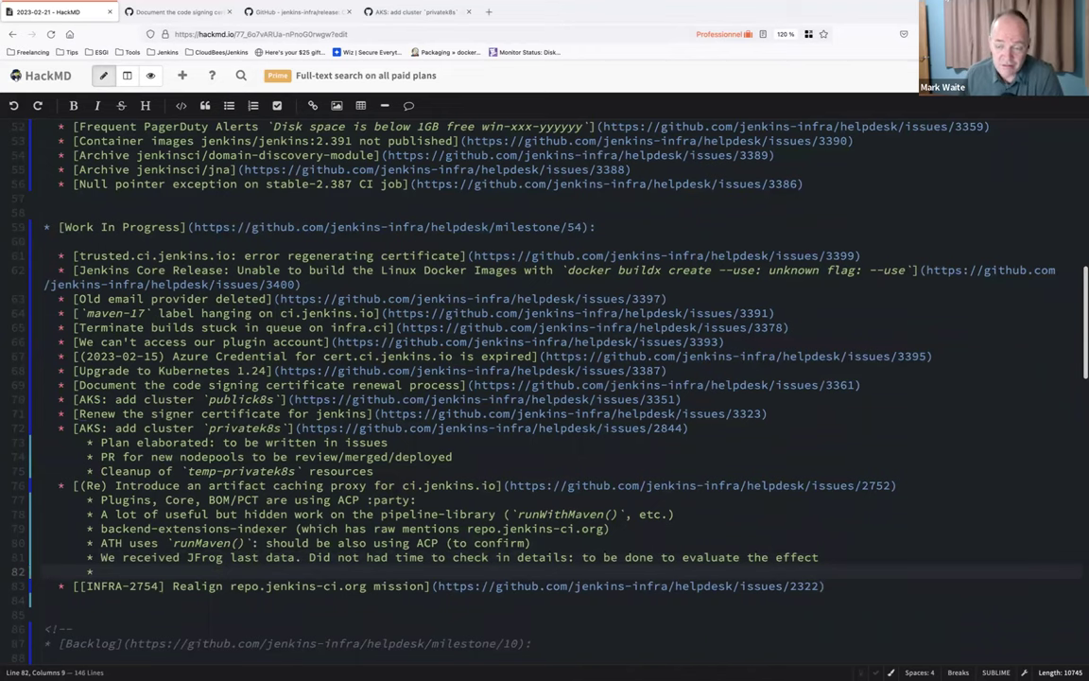
type("Waiting")
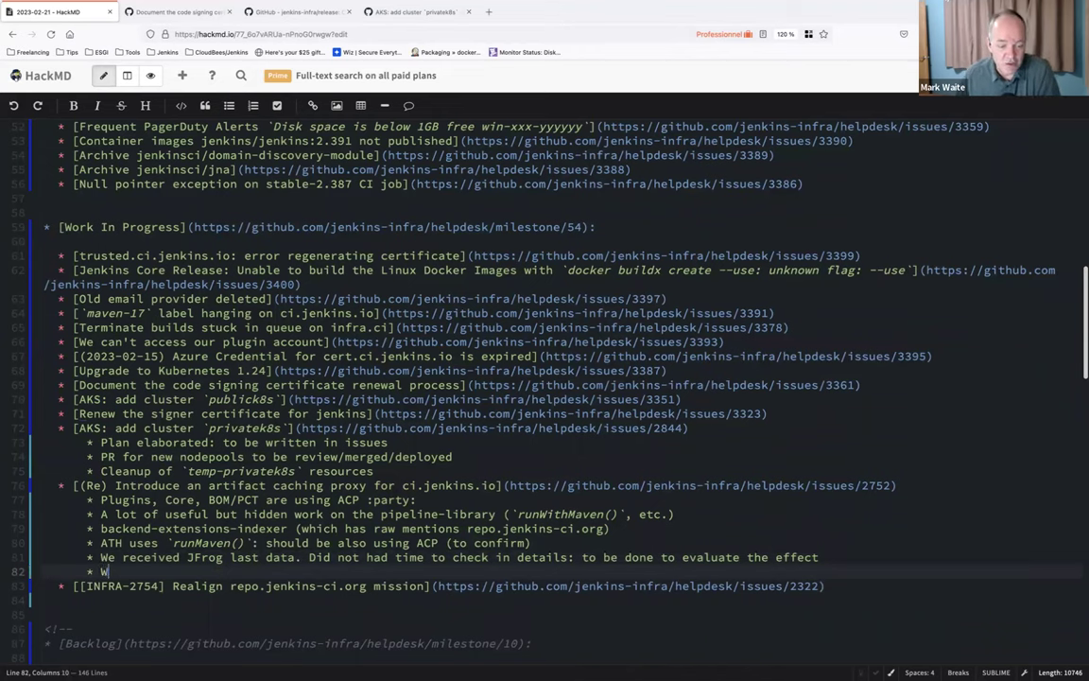
key("BackSpace")
key("BackSpace")
key("BackSpace")
key("BackSpace")
key("BackSpace")
key("BackSpace")
key("BackSpace")
key("BackSpace")
type("Discussion")
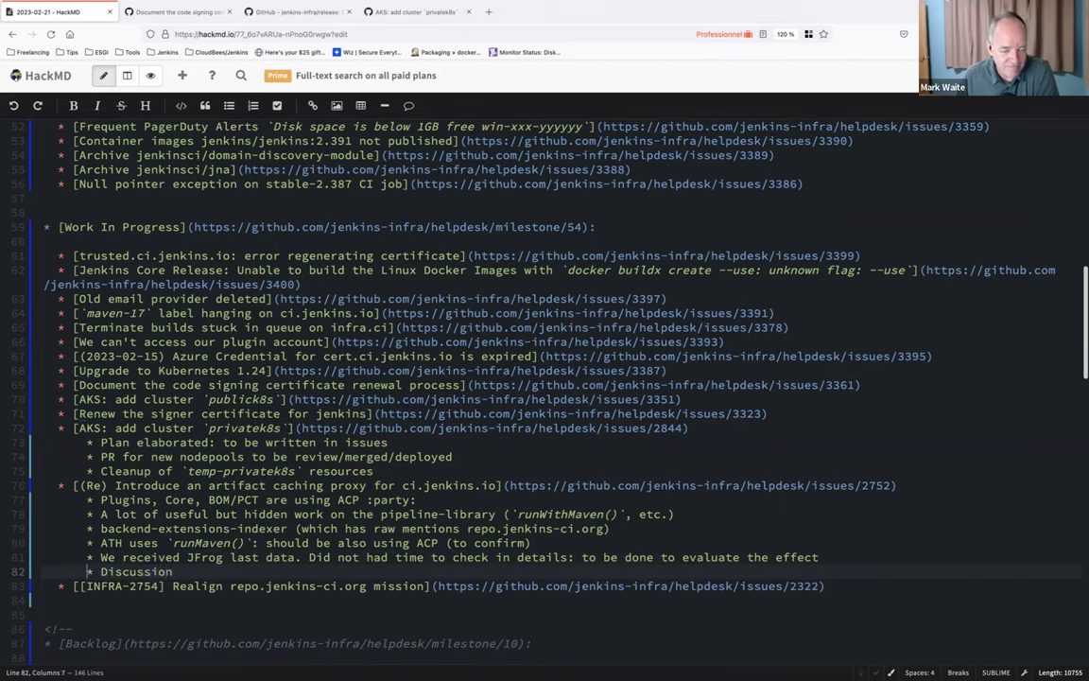
key("BackSpace")
key("BackSpace")
key("BackSpace")
key("BackSpace")
key("BackSpace")
key("BackSpace")
key("BackSpace")
key("BackSpace")
key("BackSpace")
key("BackSpace")
key("BackSpace")
key("BackSpace")
key("BackSpace")
key("BackSpace")
key("BackSpace")
key("BackSpace")
key("BackSpace")
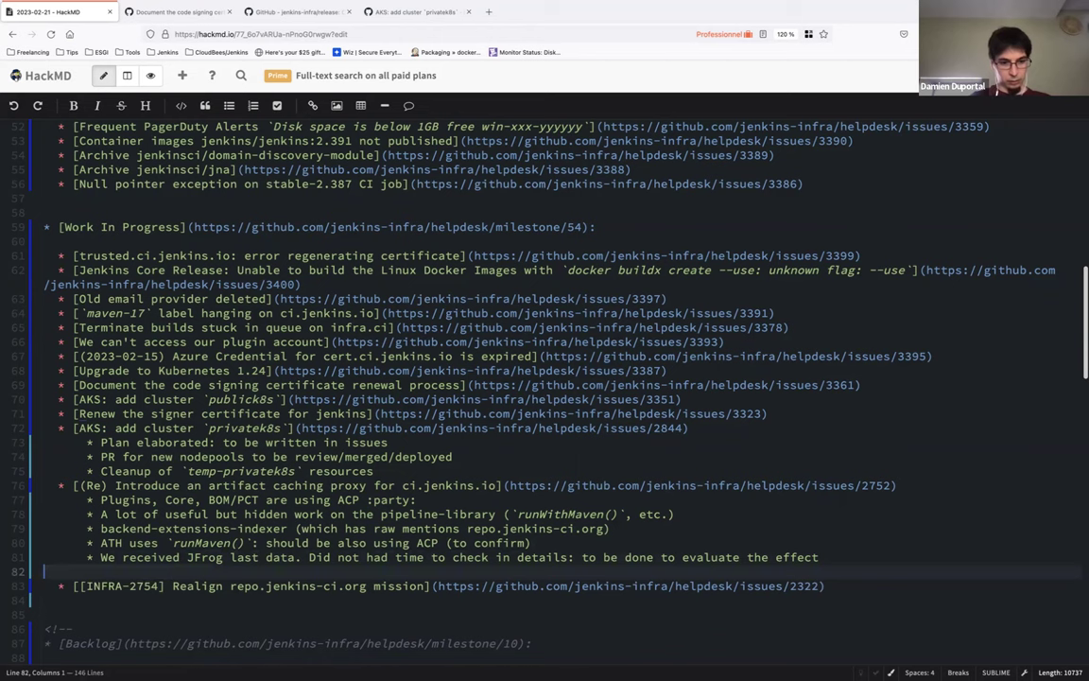
key("Delete")
Step: Add the sub-bullet "Discussion still in progress with JFrog on the "big" consumers we detected outside ourselves" under the INFRA-2754 repo.jenkins-ci.org entry
key("End")
key("Return")
key("Tab")
type("* Discussion")
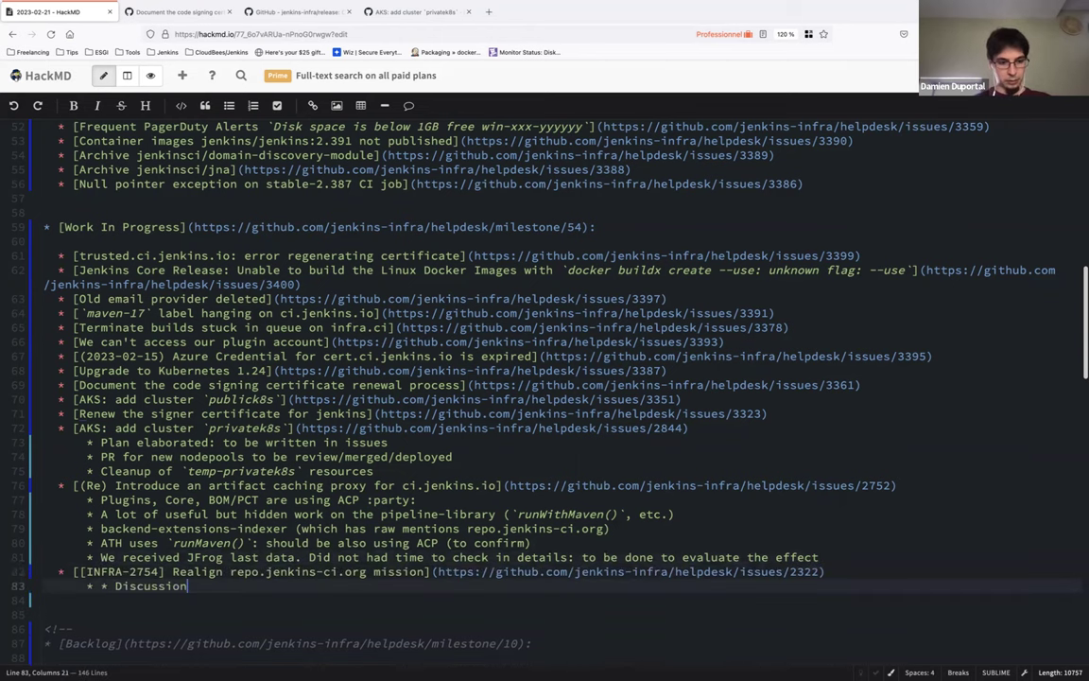
key("Home")
key("Delete")
key("Delete")
key("End")
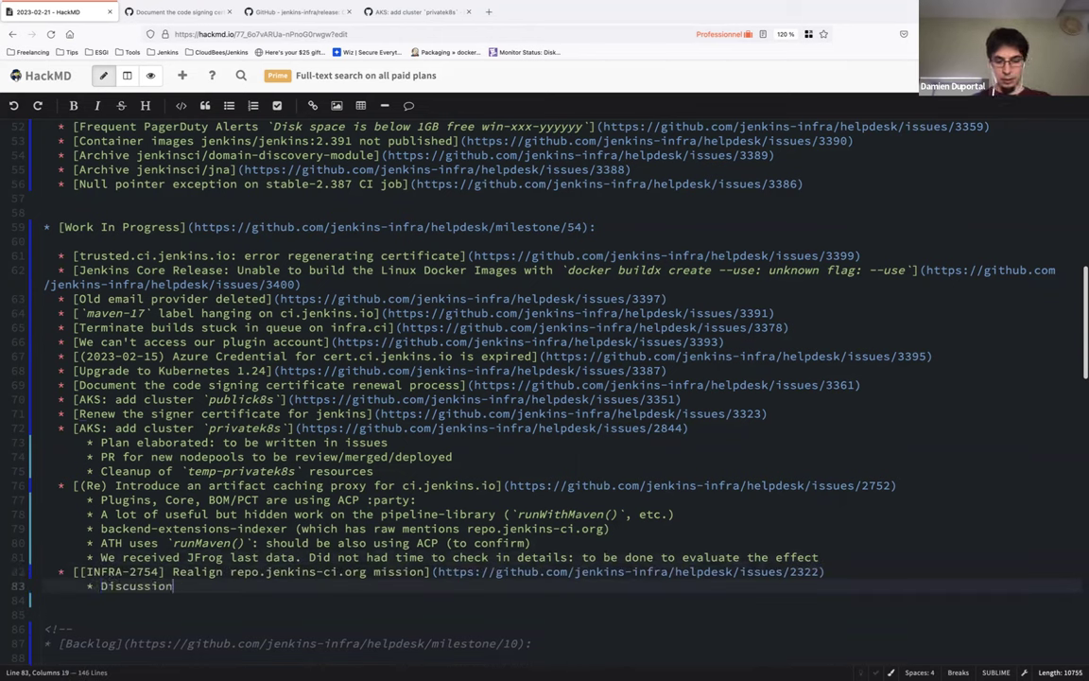
type("still ")
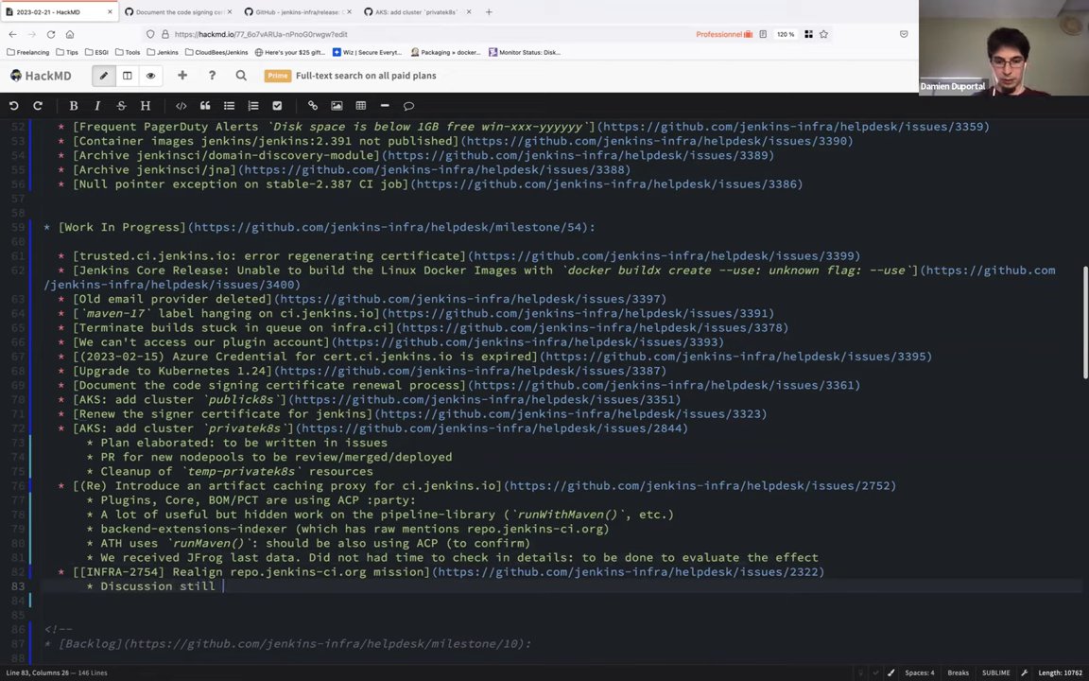
type("in progress wit")
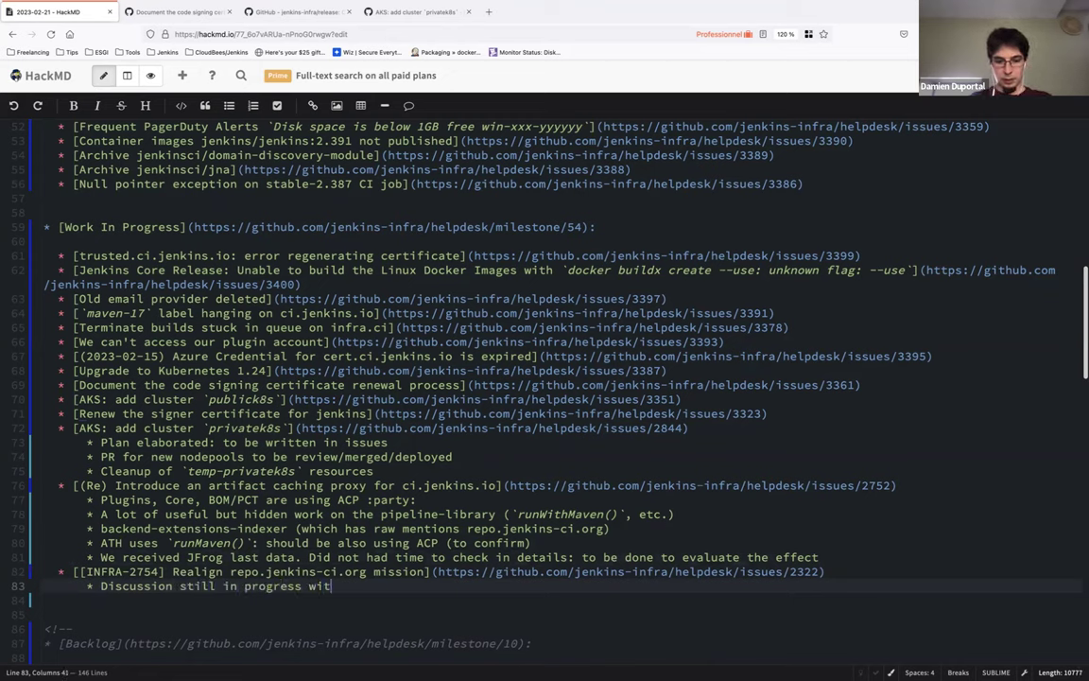
type("h JFrog on th")
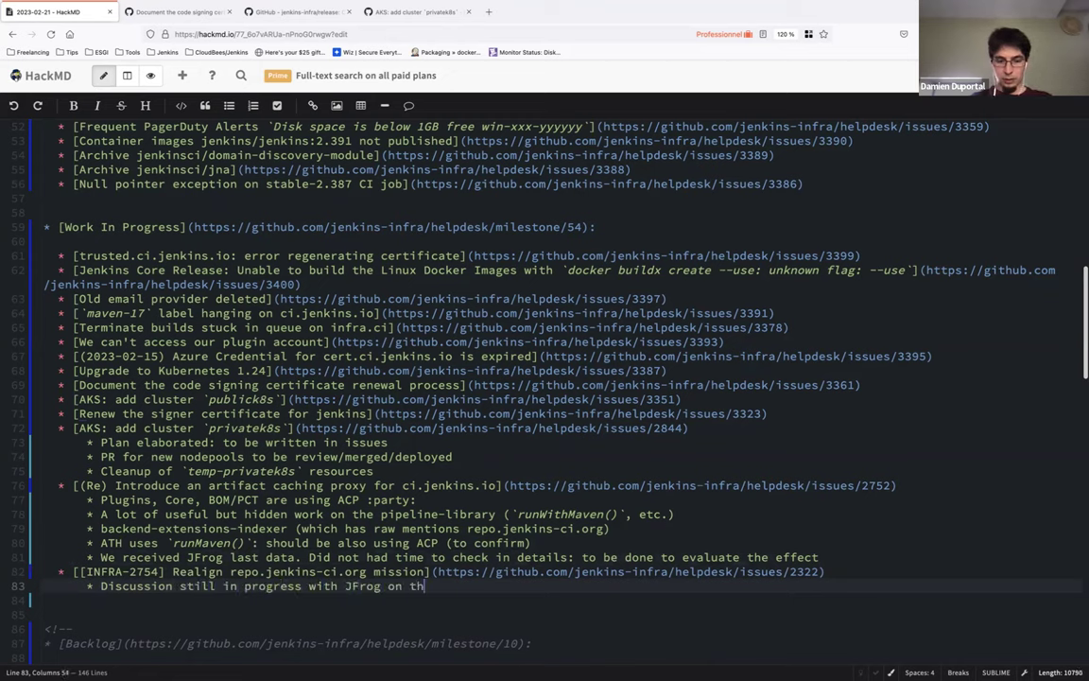
type("e \"big\" cion")
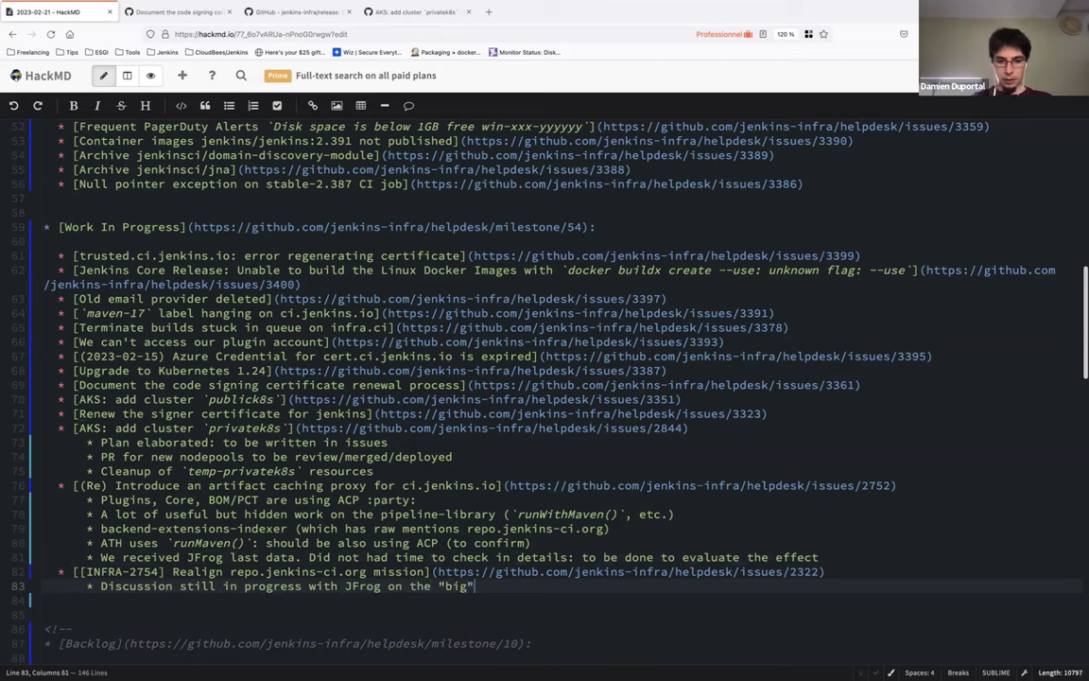
type("sumer")
key("Left")
key("Left")
key("Left")
key("Left")
key("Left")
key("Left")
key("Left")
key("Left")
key("Right")
key("BackSpace")
key("End")
type("s we detected ")
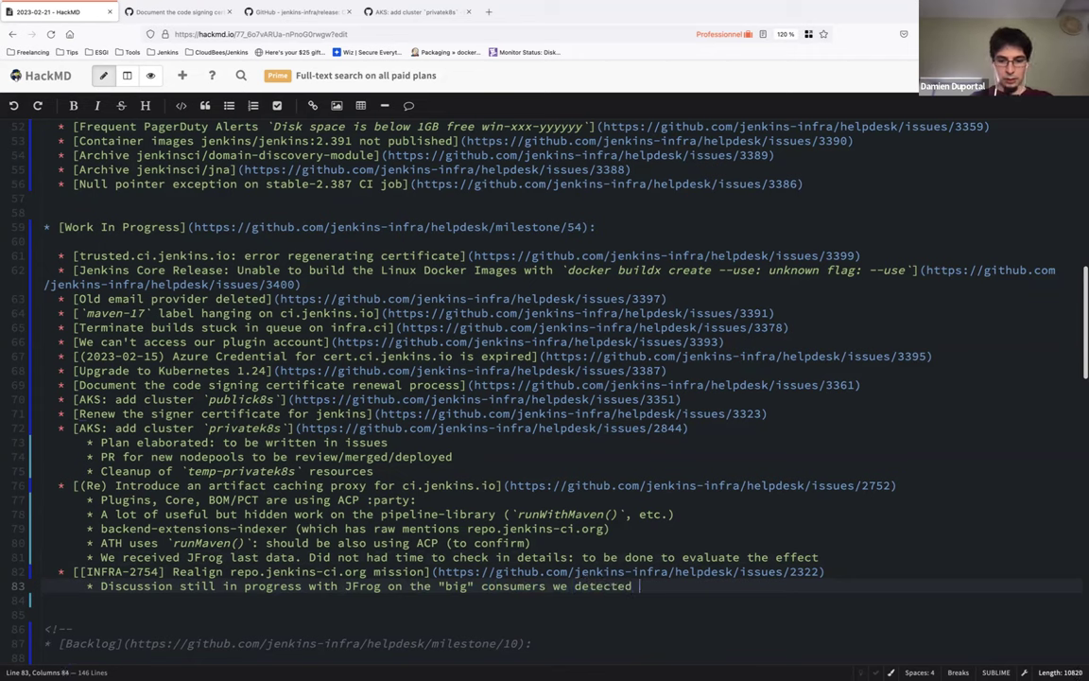
type("outsi")
type("de ourselves")
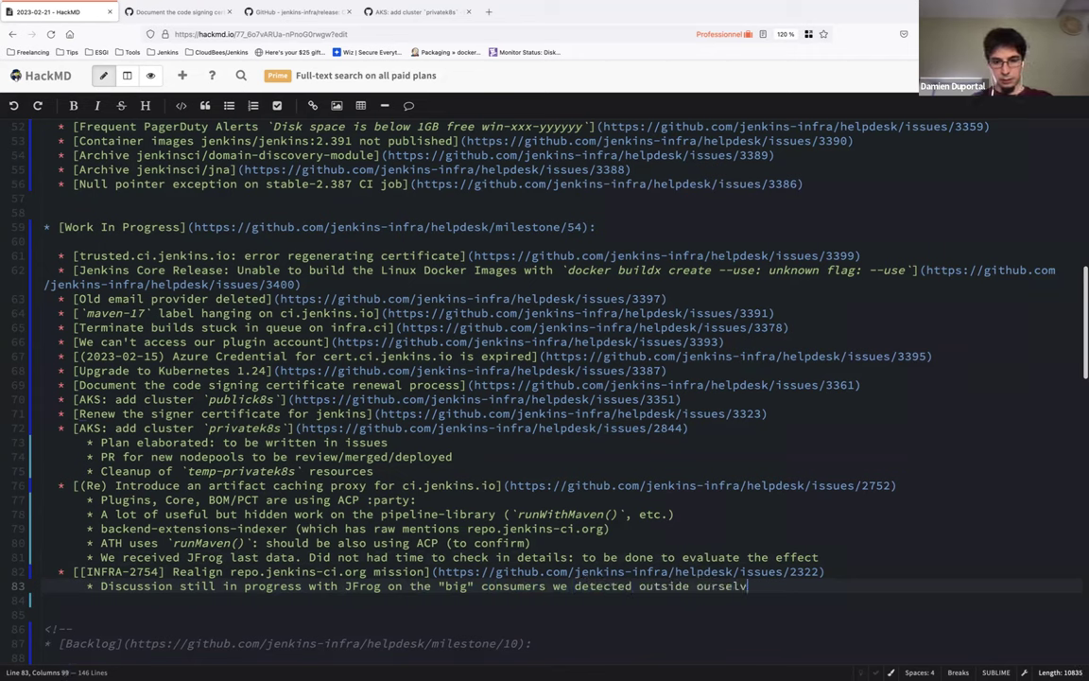
Step: Add a second sub-bullet under the INFRA-2754 entry: "Nothing done (yet) on the HA for LDAP/authentication on mirrors on JFrog"
key("Return")
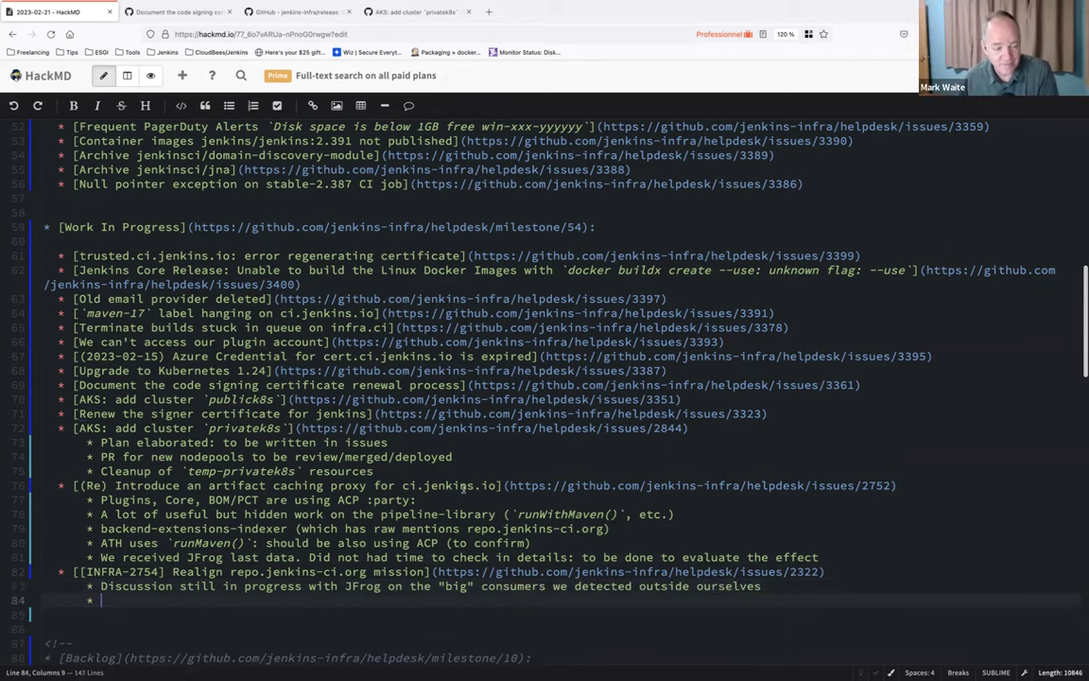
scroll(431, 473, "down", 3)
type("Nothing done ")
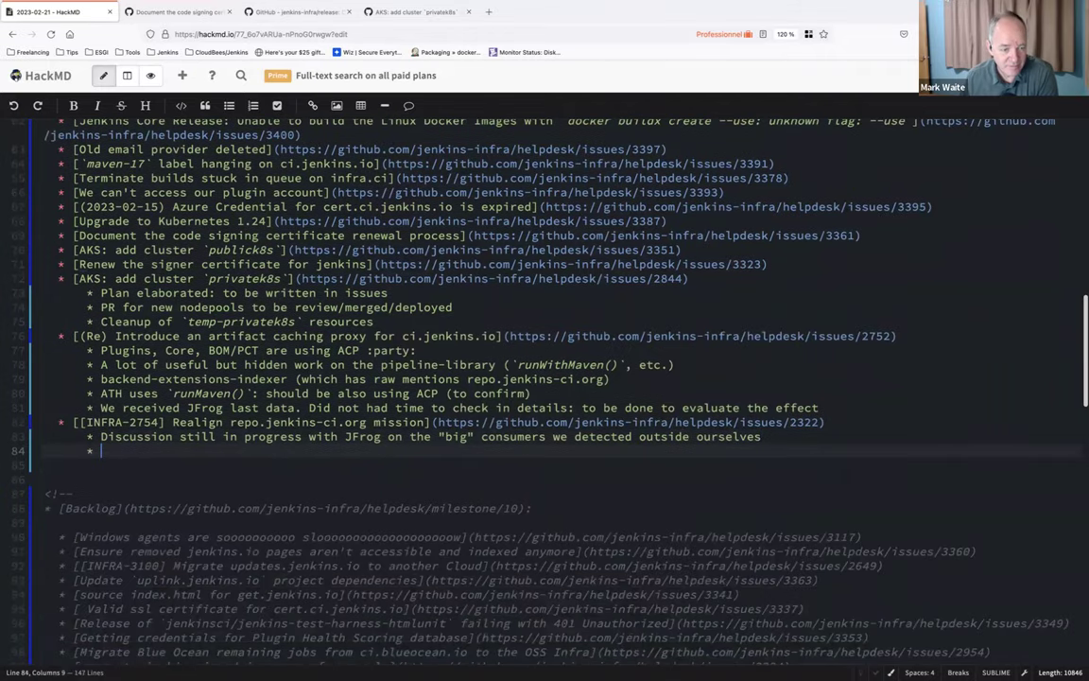
type("(yet) on the LD")
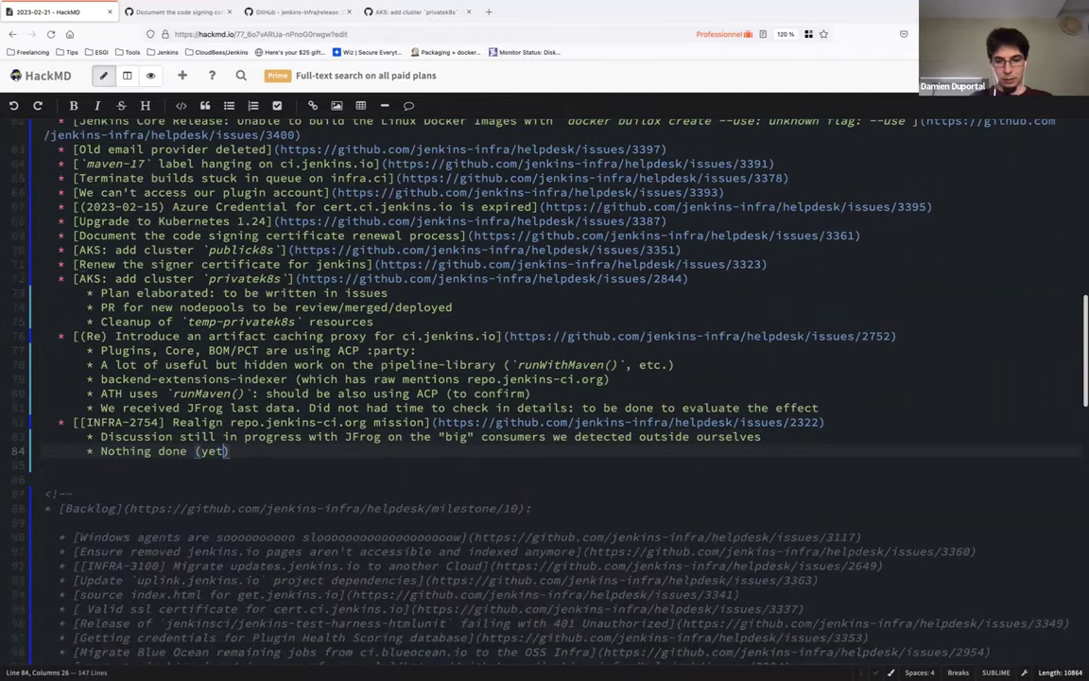
type("AP")
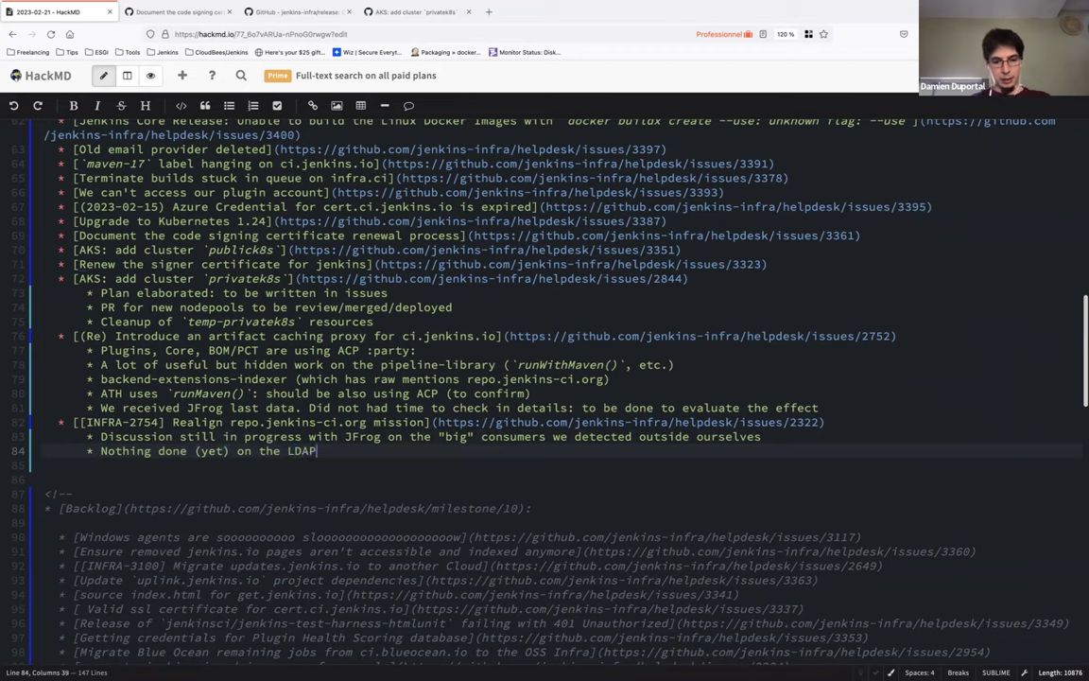
type("/HA")
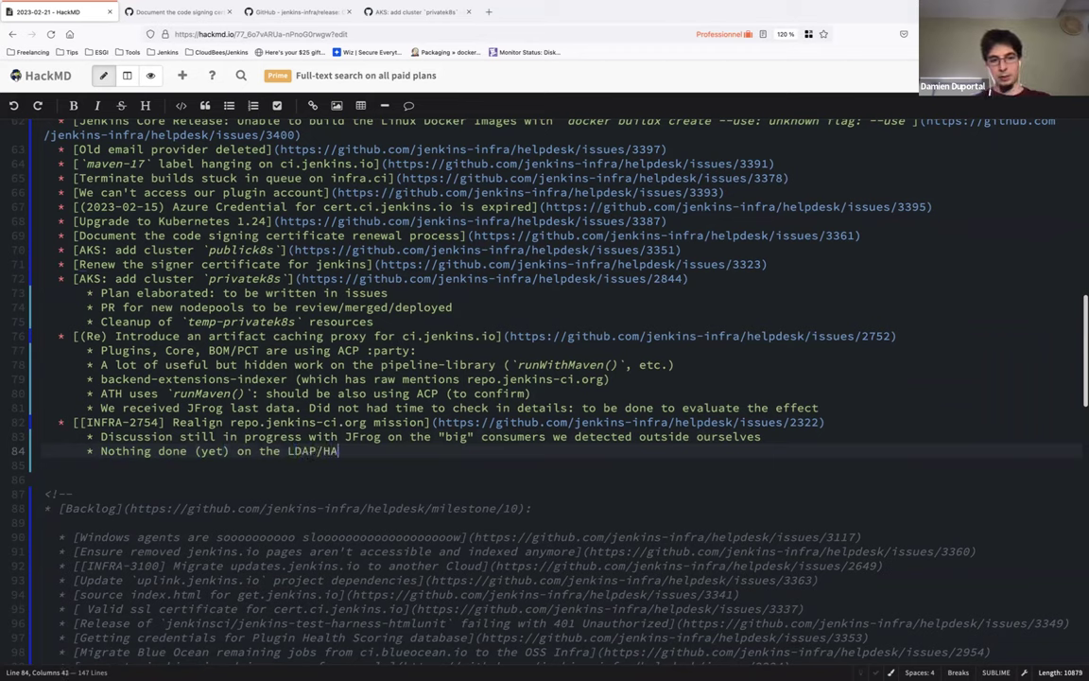
left_click(295, 451)
type("HA for")
key("End")
key("BackSpace")
key("BackSpace")
type("ait")
key("BackSpace")
key("BackSpace")
type("uthentication o")
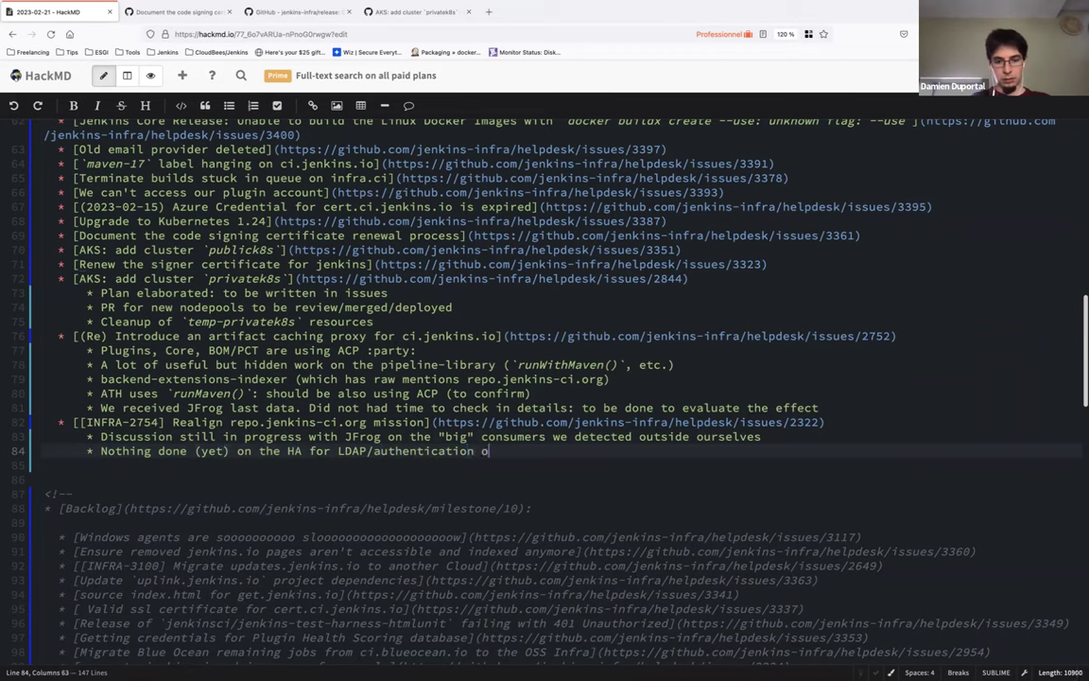
type("n mirrors on JFrog")
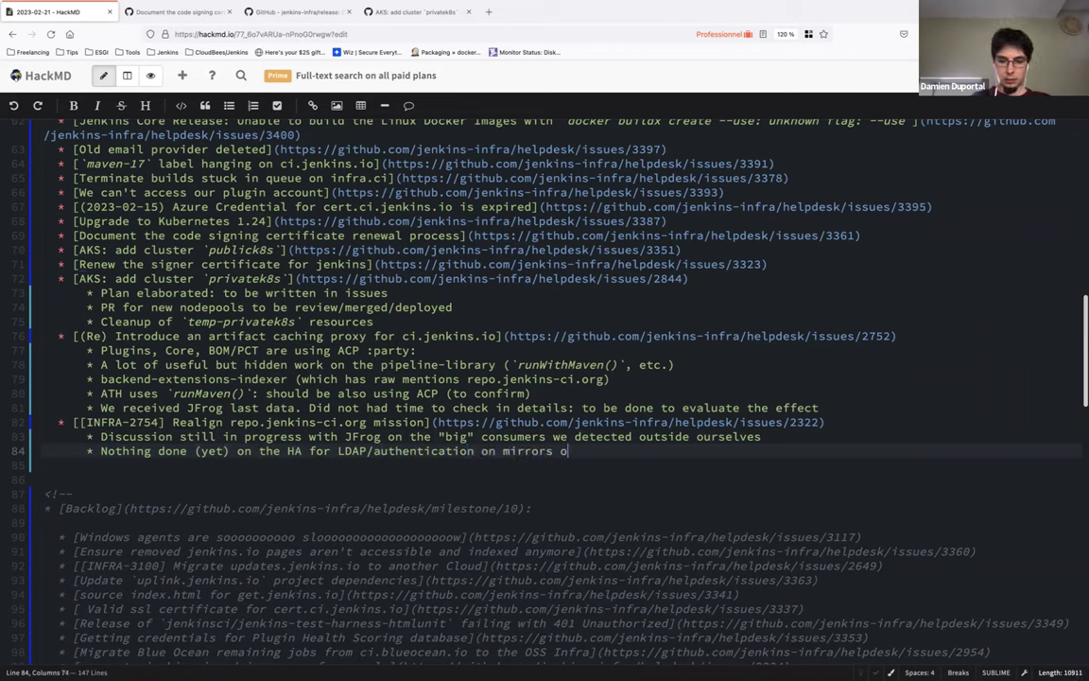
Step: Append "=> on hold for now (ACP is priority)" to the LDAP/authentication note under the INFRA-2754 entry
left_click(101, 451)
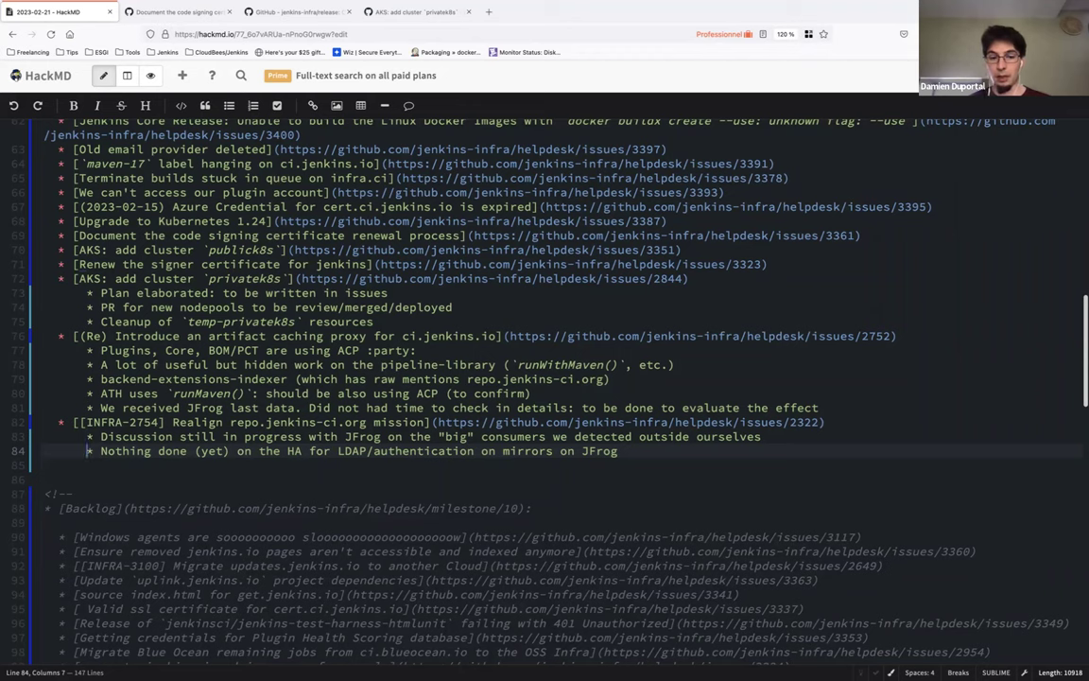
left_click(619, 451)
type("=")
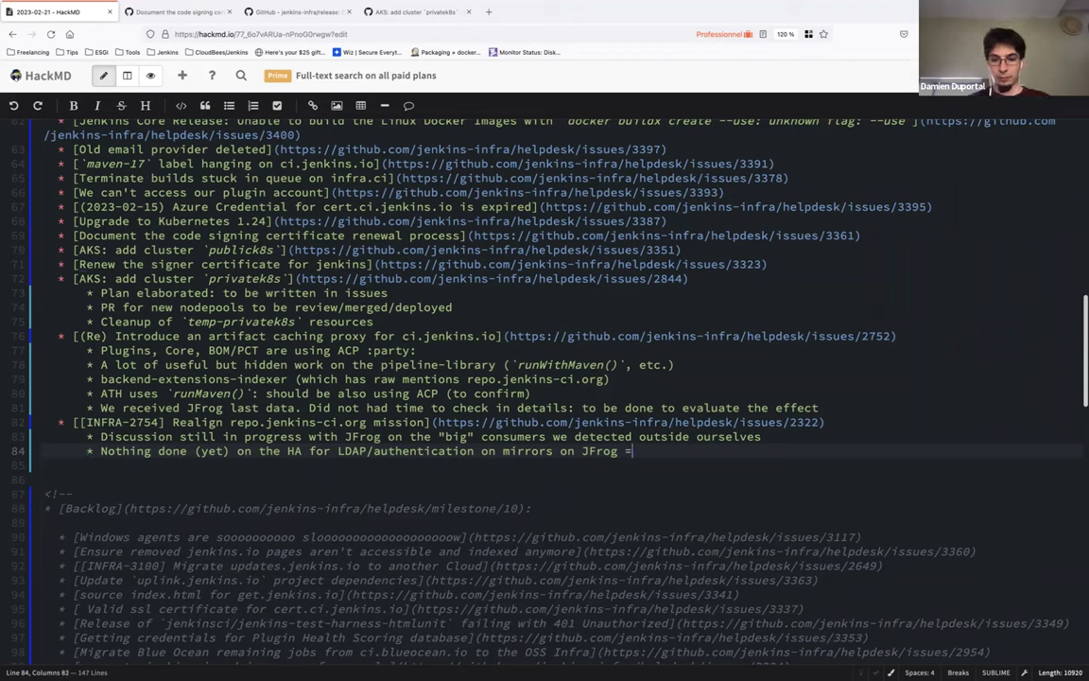
type("> on hold f")
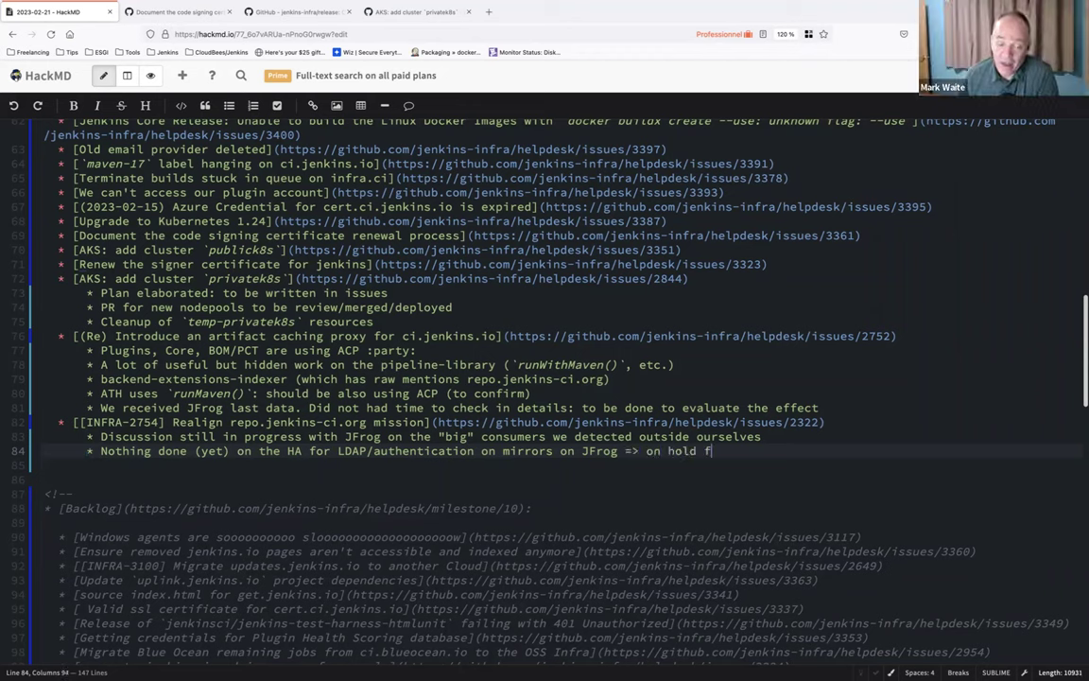
type("or now (ACP) is priorit")
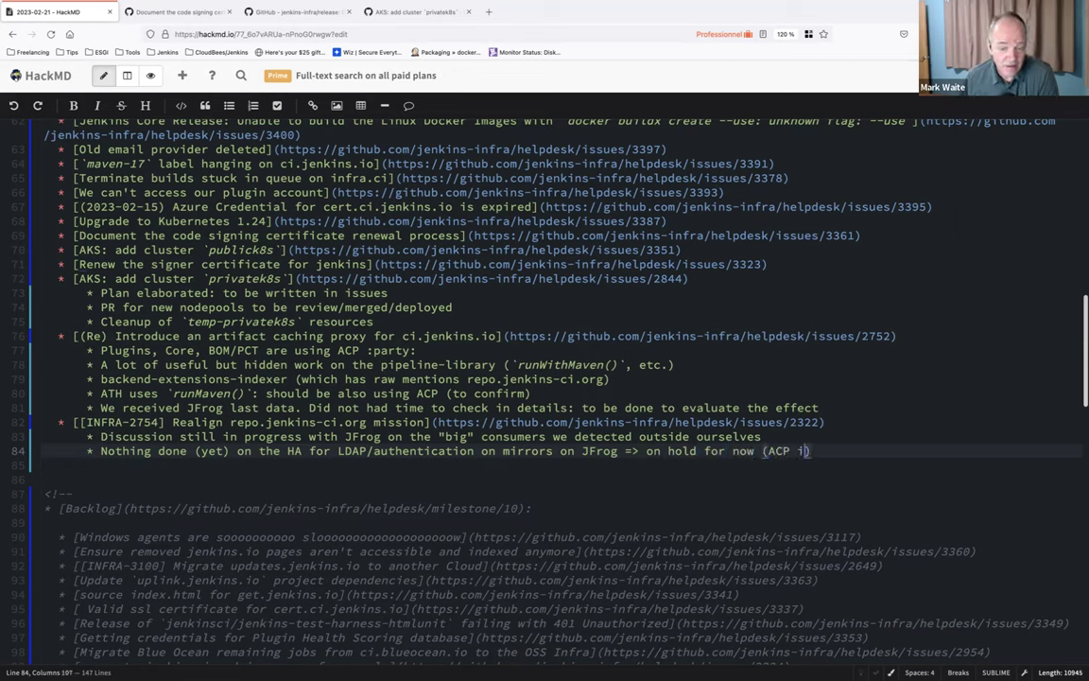
type("y")
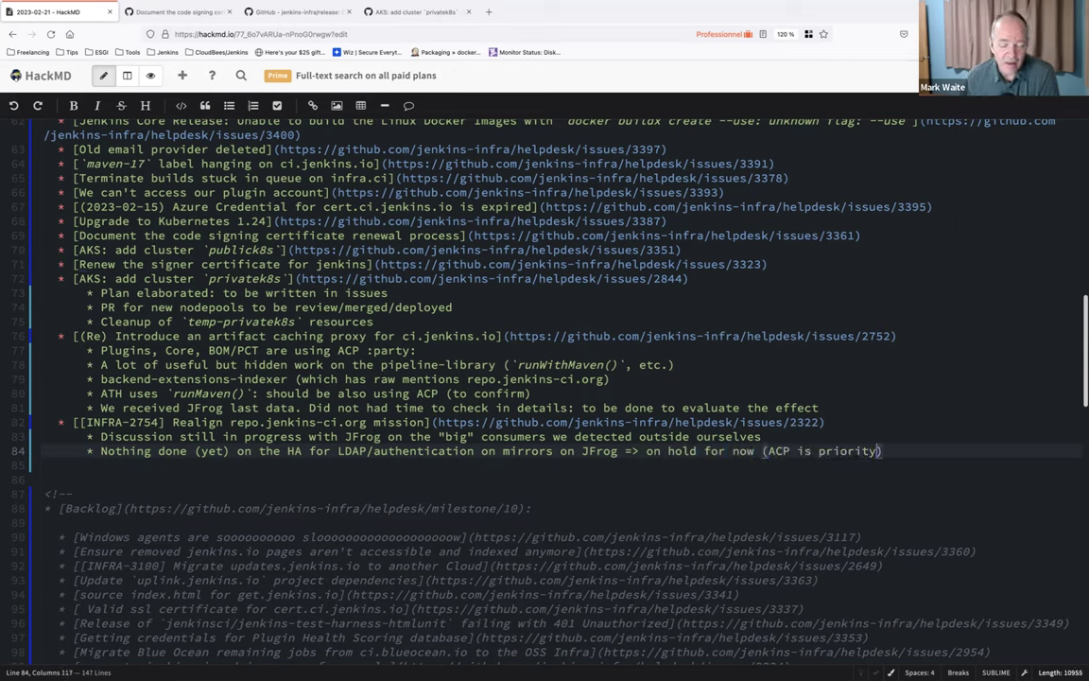
Step: Close the parenthesis after "ACP is priority" in the LDAP/authentication note
type(")")
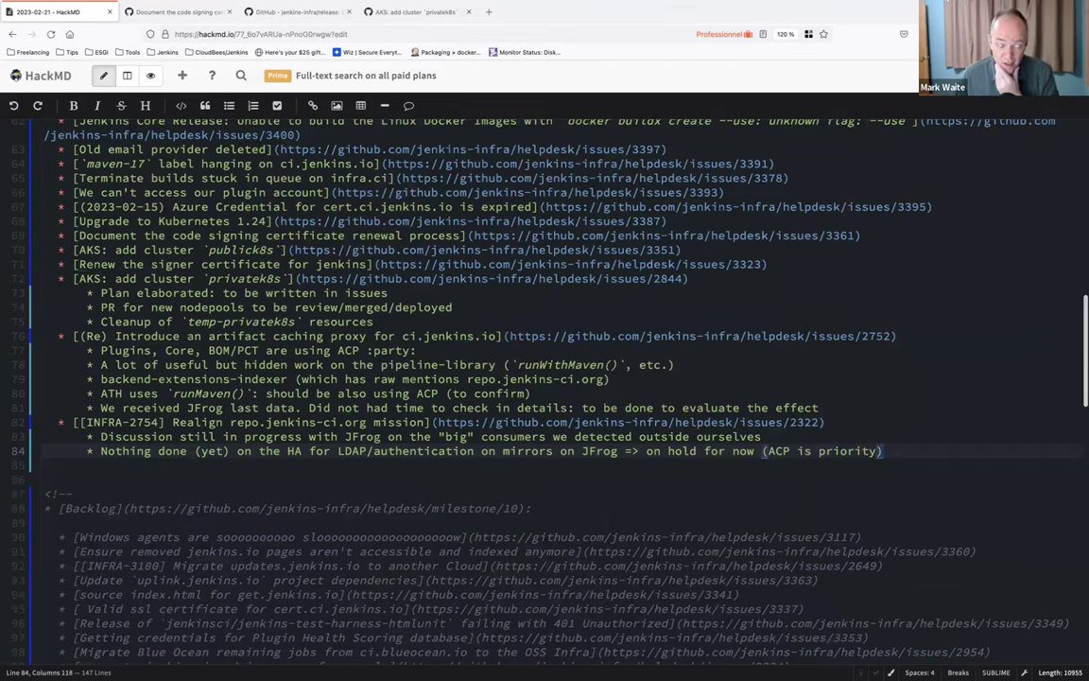
scroll(137, 461, "down", 1)
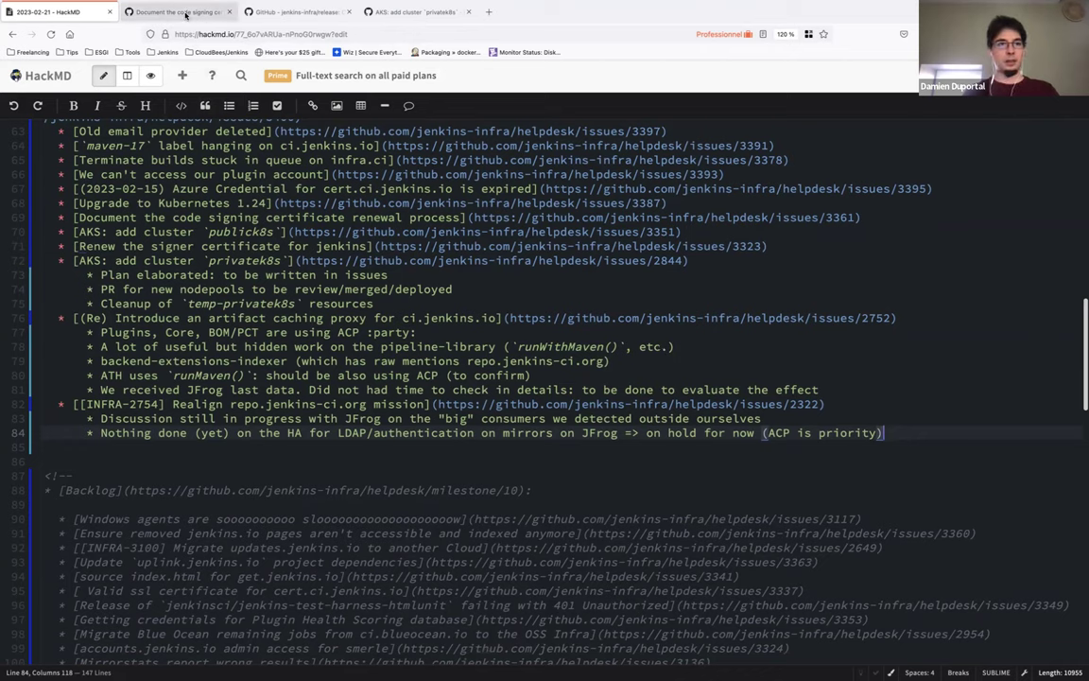
Step: Reopen helpdesk issue #3361 in a "Personnel" container tab and close the other GitHub tabs
left_click(180, 11)
scroll(135, 162, "up", 4)
right_click(179, 12)
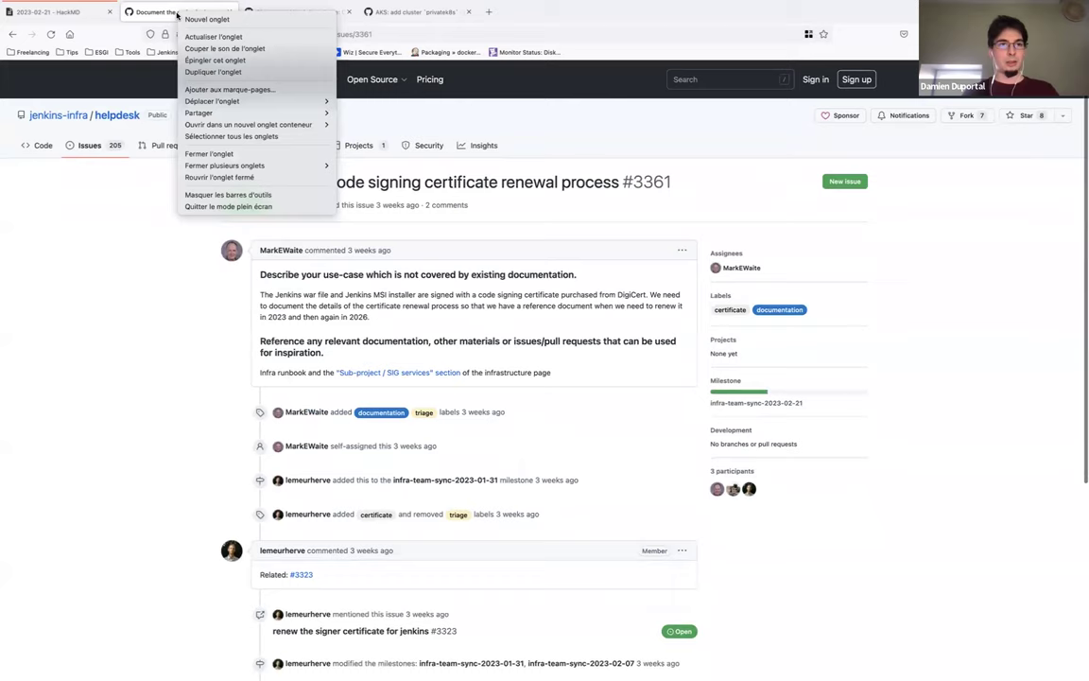
mouse_move(312, 124)
left_click(364, 123)
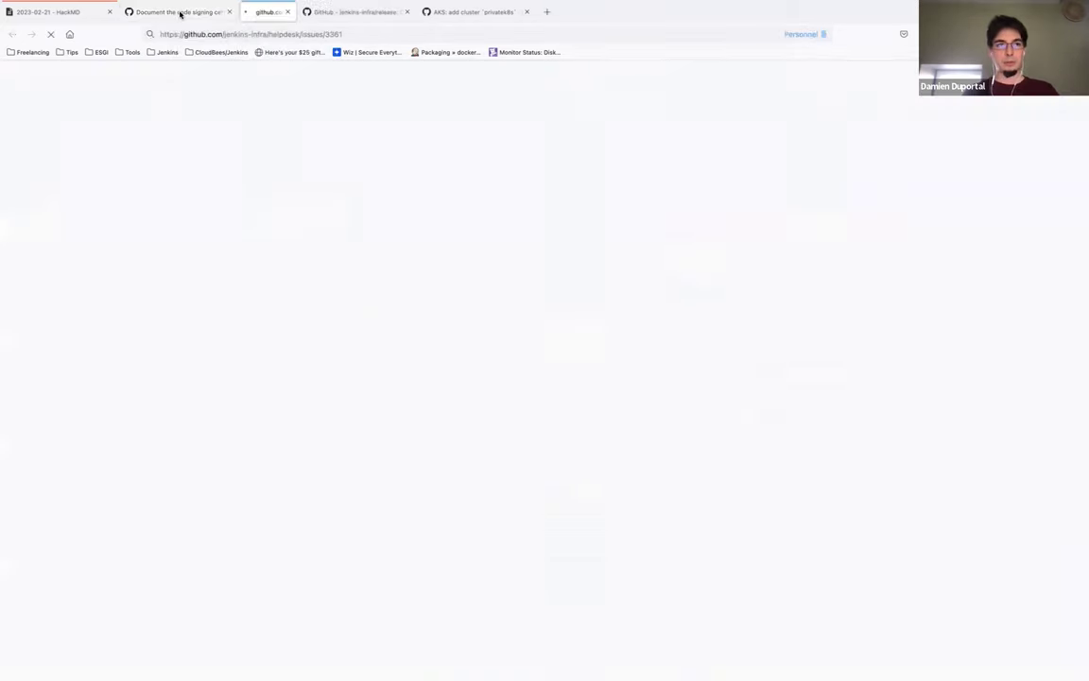
left_click(312, 12)
left_click(349, 12)
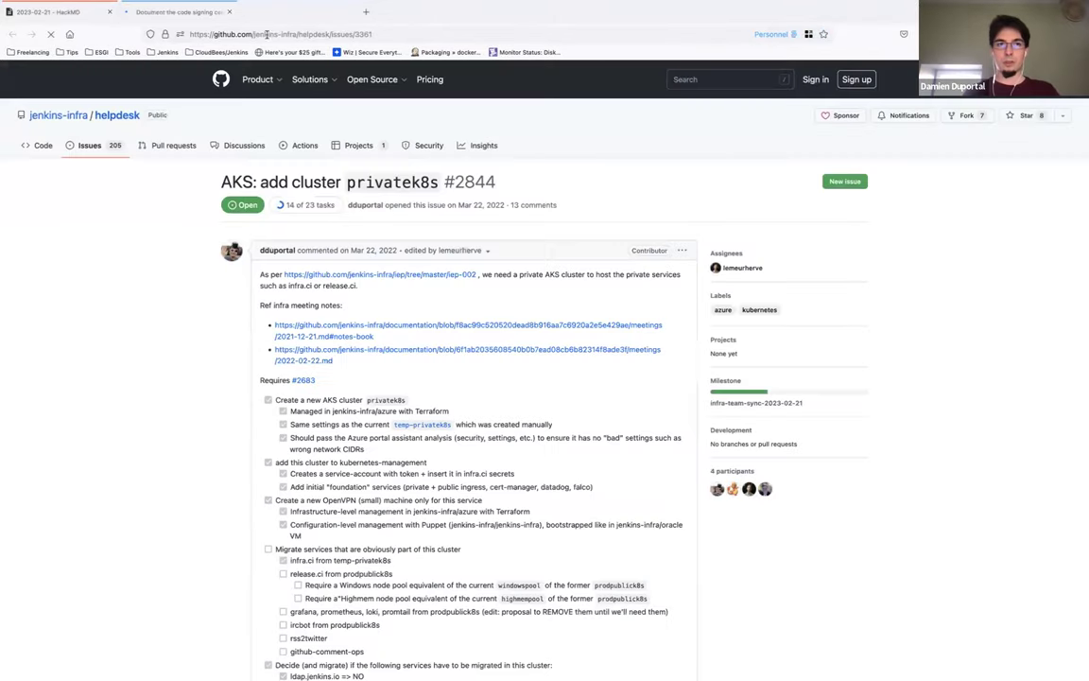
left_click(349, 12)
Step: Go to the helpdesk repository's issue list and open the trusted.ci triage issue #3381 in a new tab
left_click(90, 142)
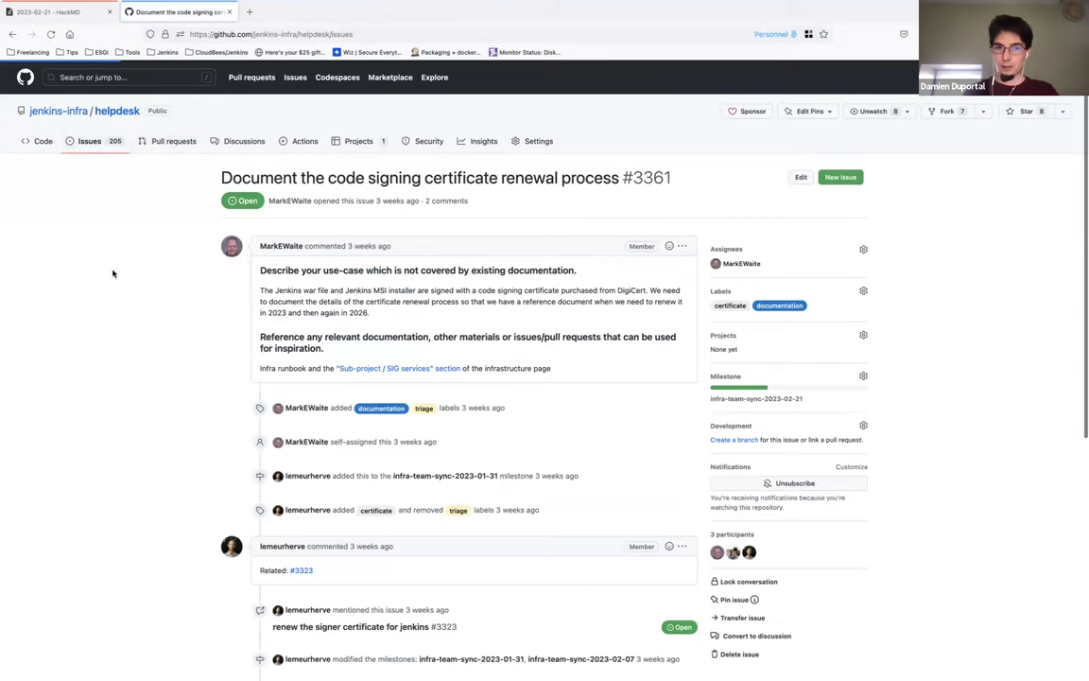
scroll(113, 273, "down", 1)
scroll(260, 251, "down", 1)
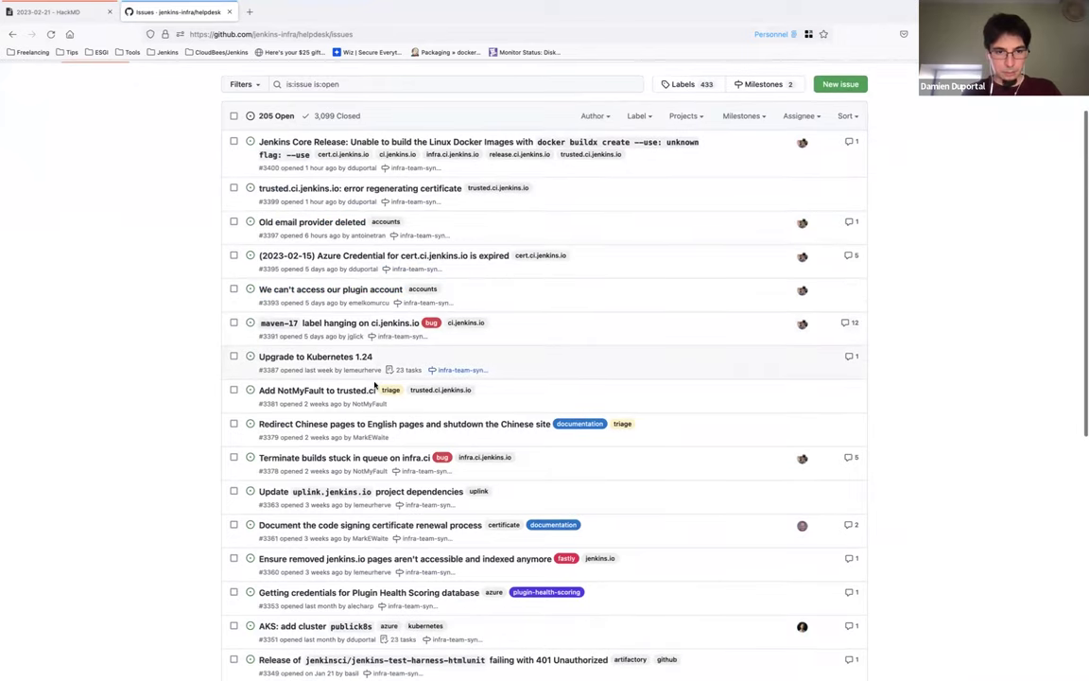
right_click(353, 395)
left_click(364, 399)
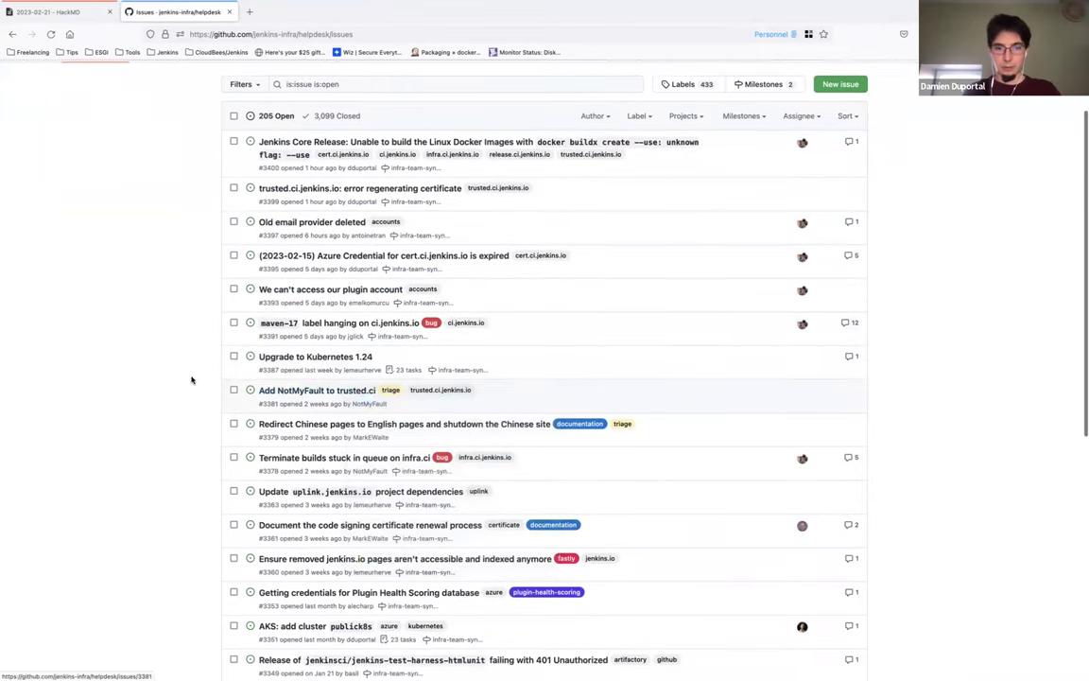
Step: Open the triage issue "Redirect Chinese pages to English pages and shutdown the Chinese site" in a new tab and check the list for other triage issues
scroll(192, 377, "down", 3)
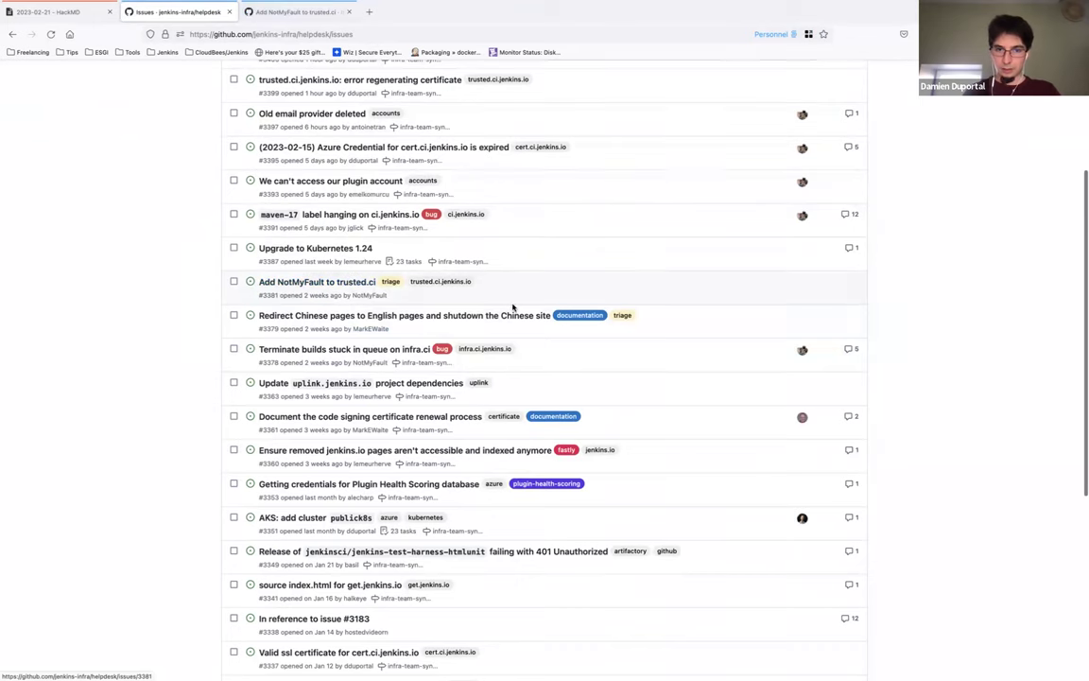
right_click(519, 318)
left_click(519, 318)
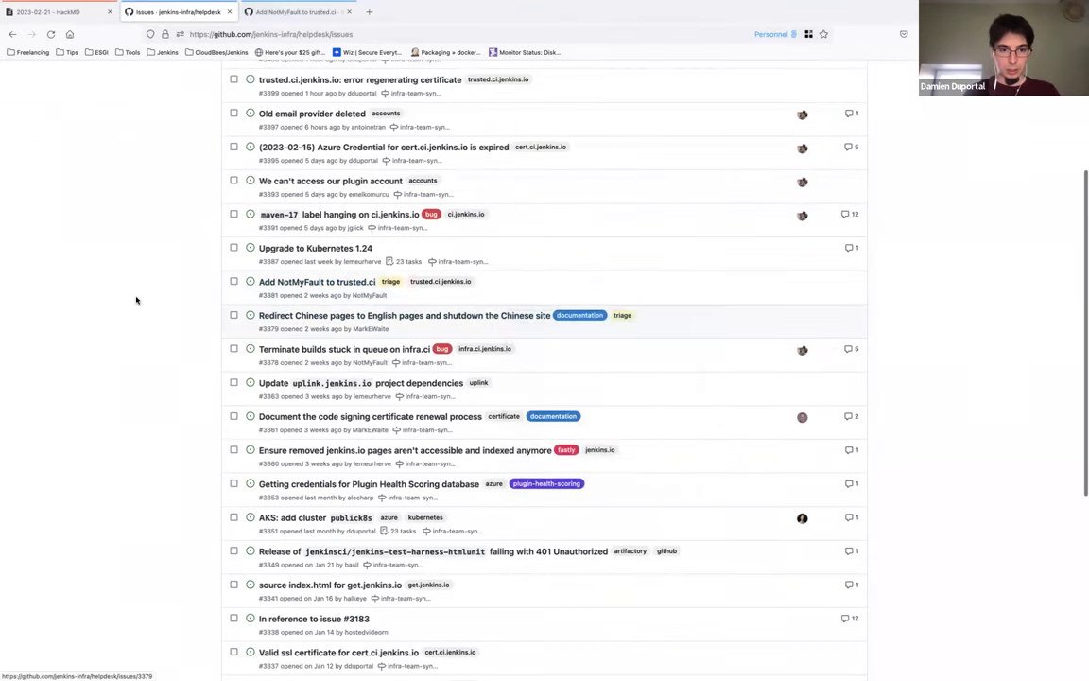
scroll(135, 300, "down", 2)
scroll(135, 300, "down", 2)
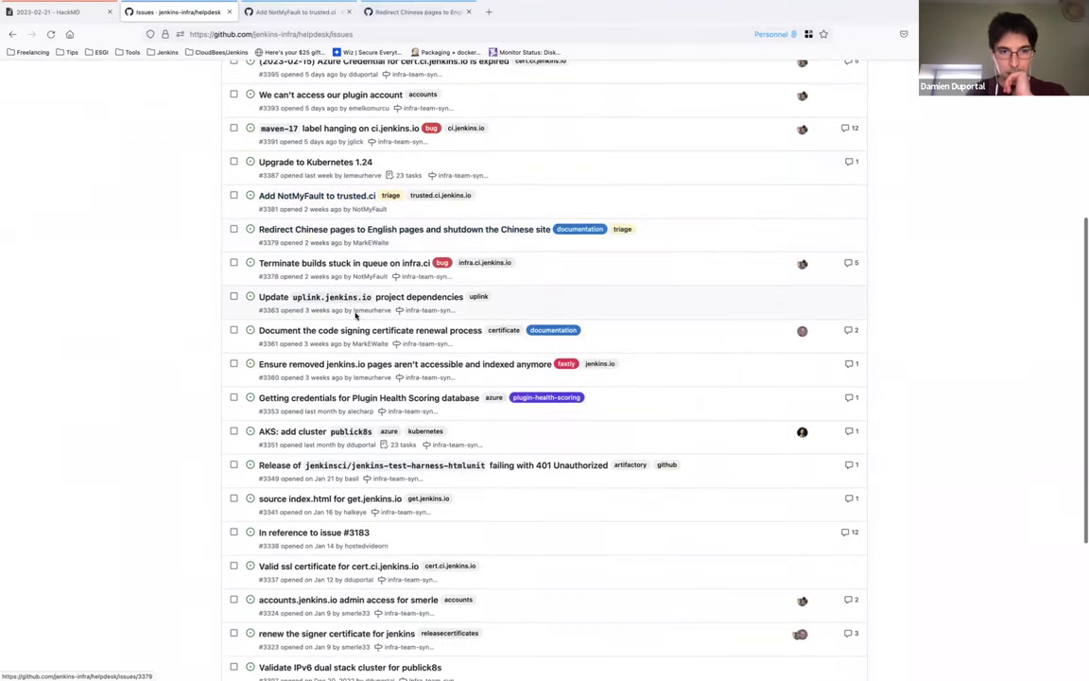
mouse_move(416, 296)
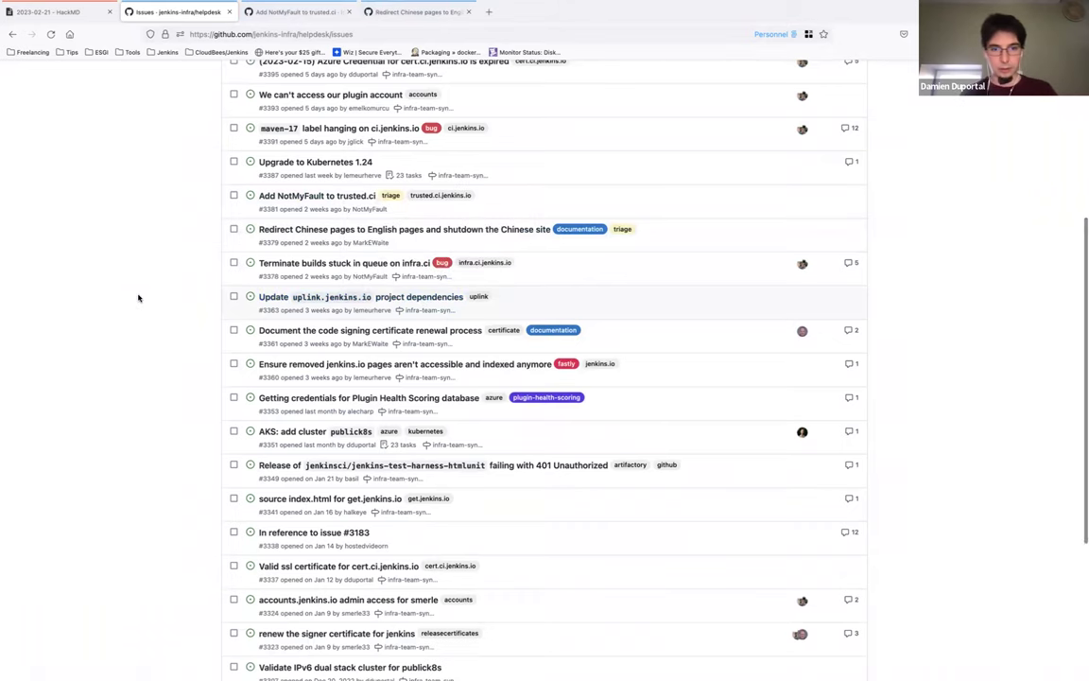
Step: Assign the milestone infra-team-sync-2023-02-21 to the trusted.ci issue #3381
key("ctrl+Tab")
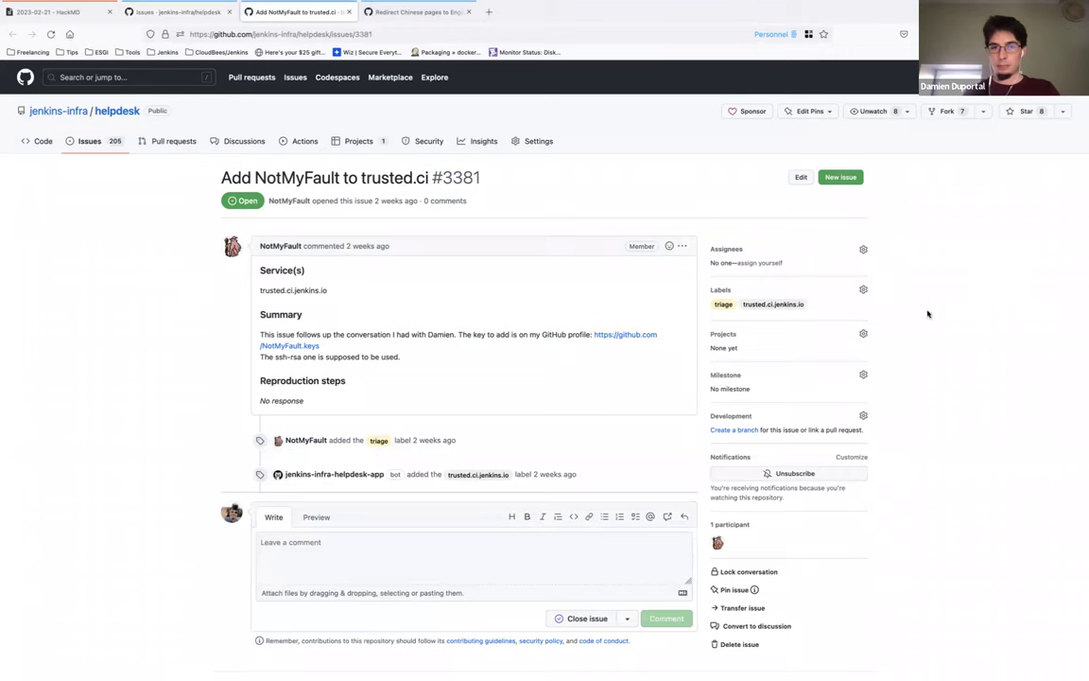
left_click(863, 375)
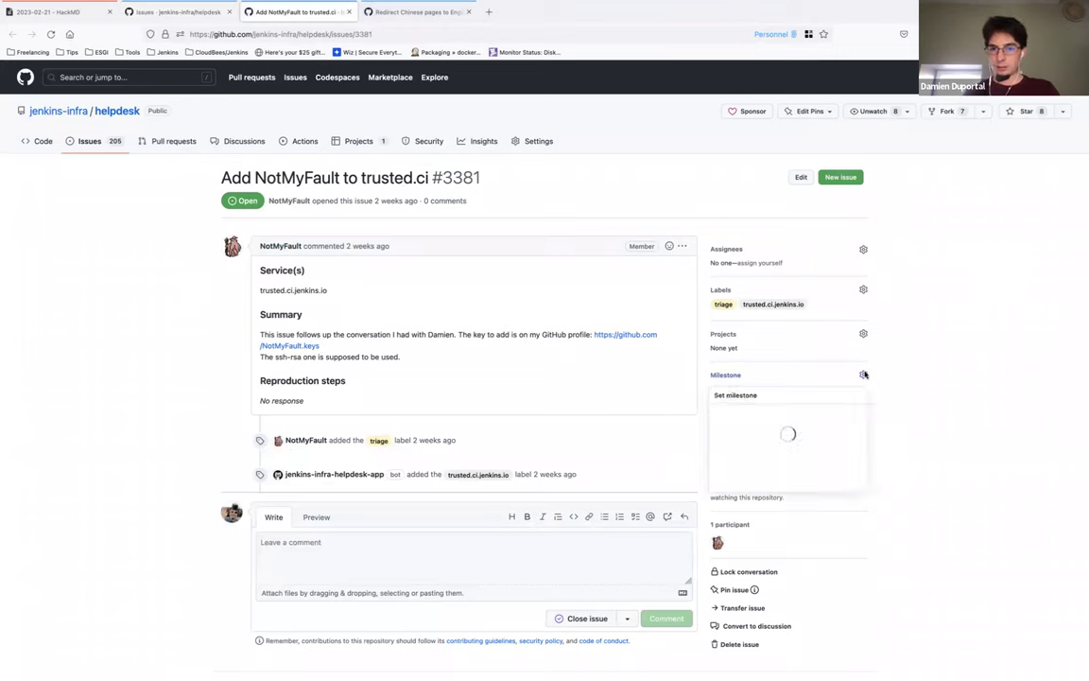
left_click(960, 425)
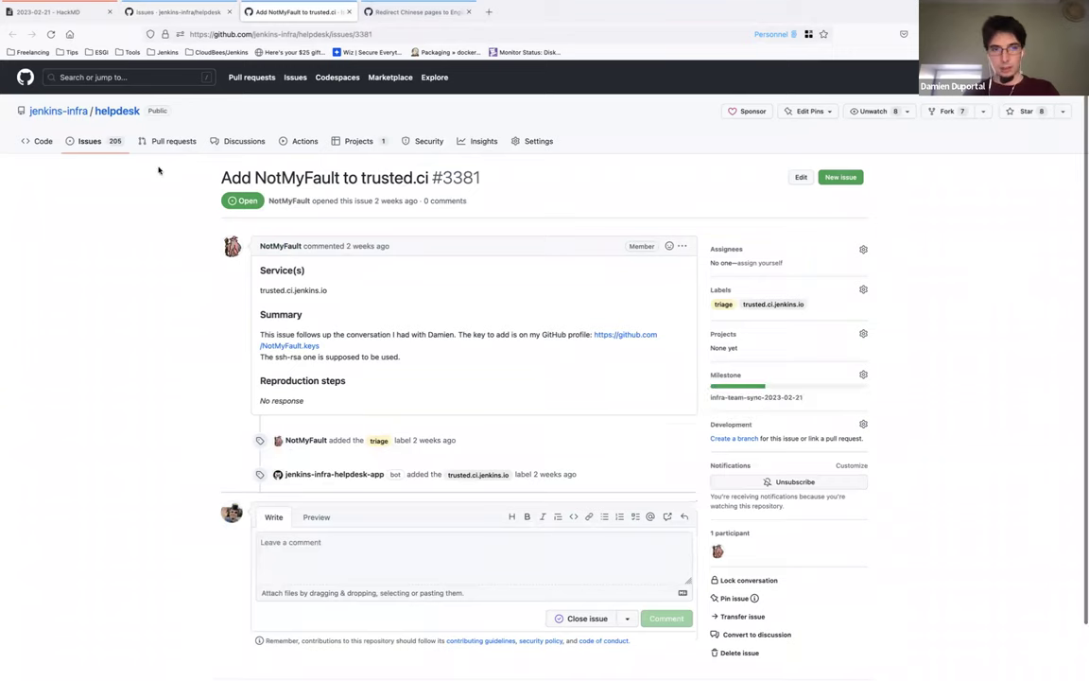
Step: Remove the triage label from the trusted.ci issue #3381
scroll(100, 299, "down", 1)
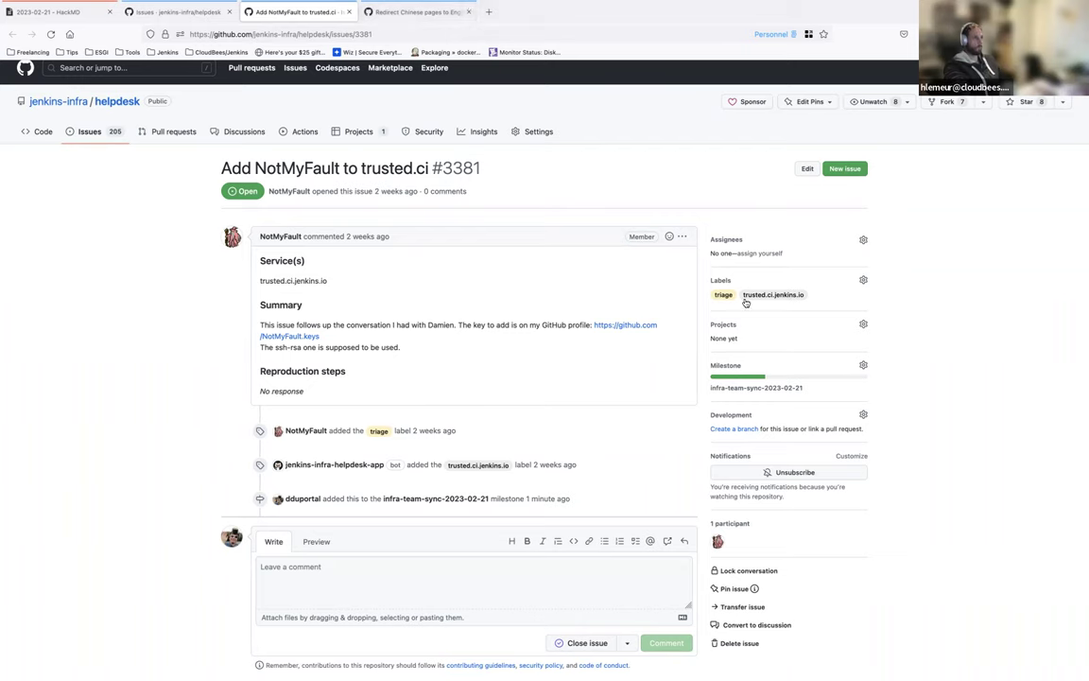
left_click(862, 279)
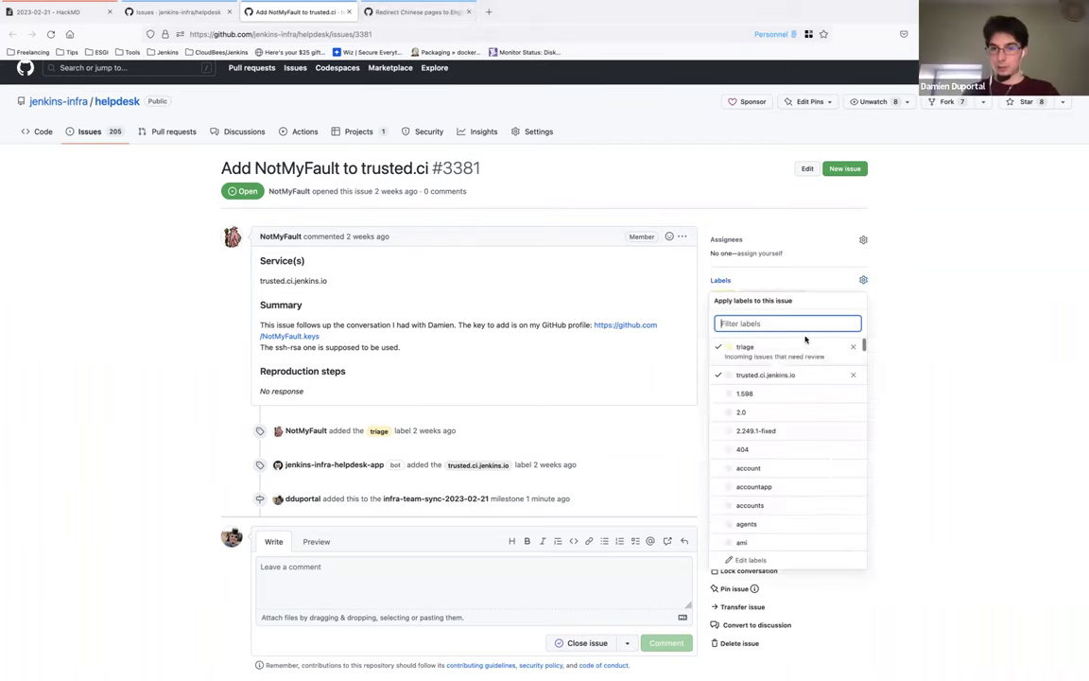
left_click(634, 181)
Step: Copy the address of issue #3381 and add it as a new bullet below the INFRA-2754 notes in the HackMD document
left_click(373, 14)
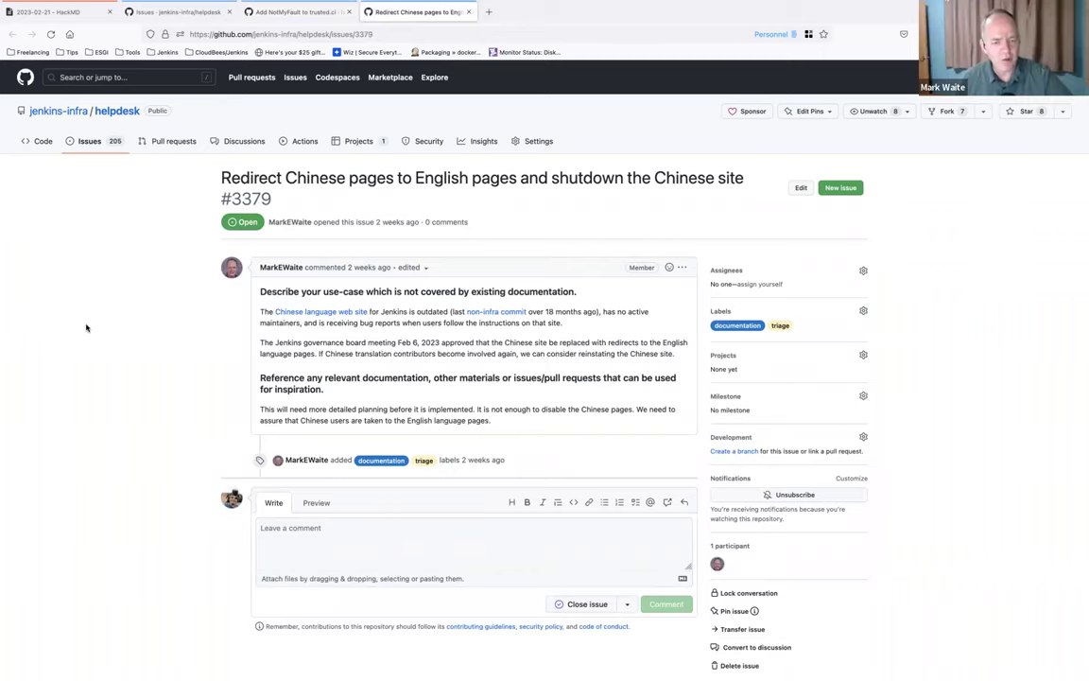
left_click(296, 13)
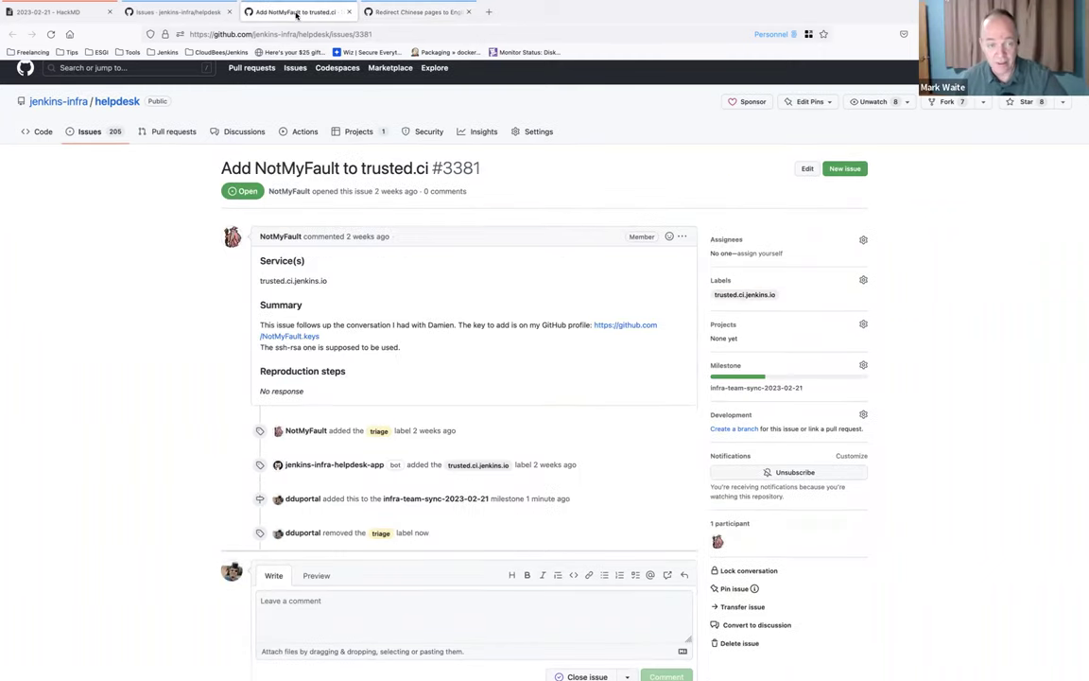
left_click(288, 34)
key("ctrl+c")
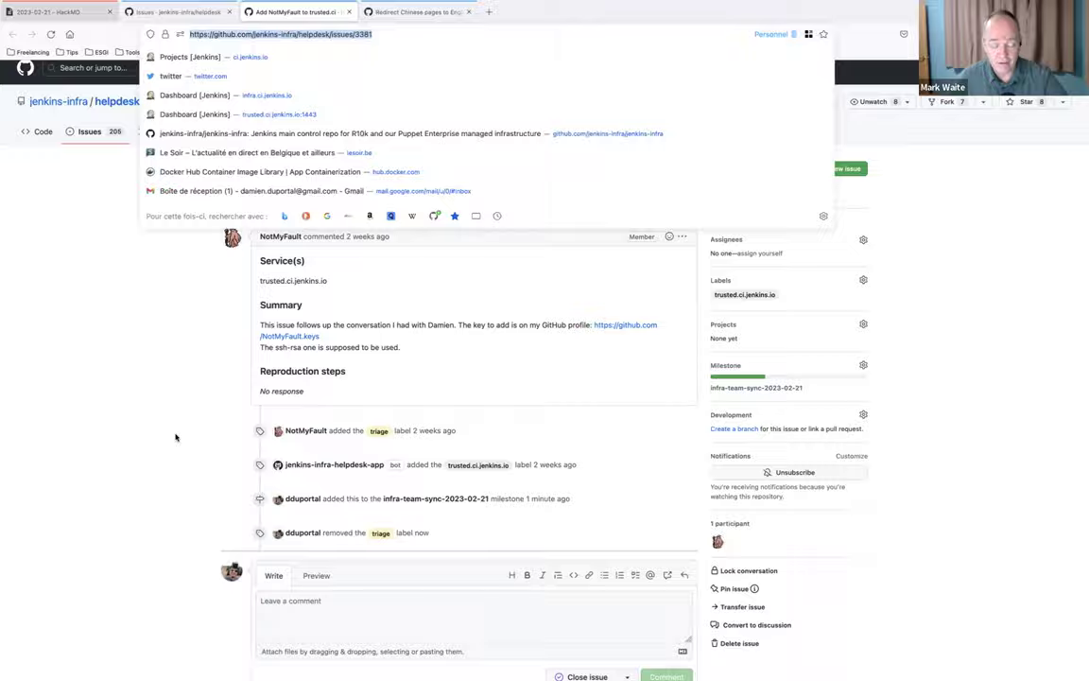
key("ctrl+1")
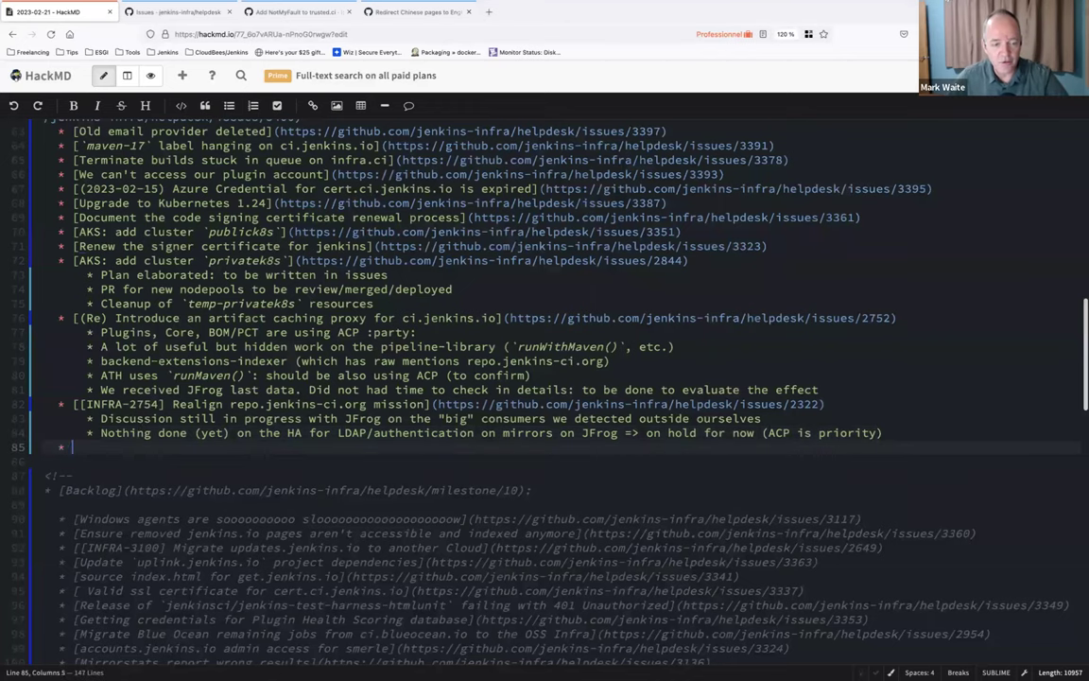
key("ctrl+v")
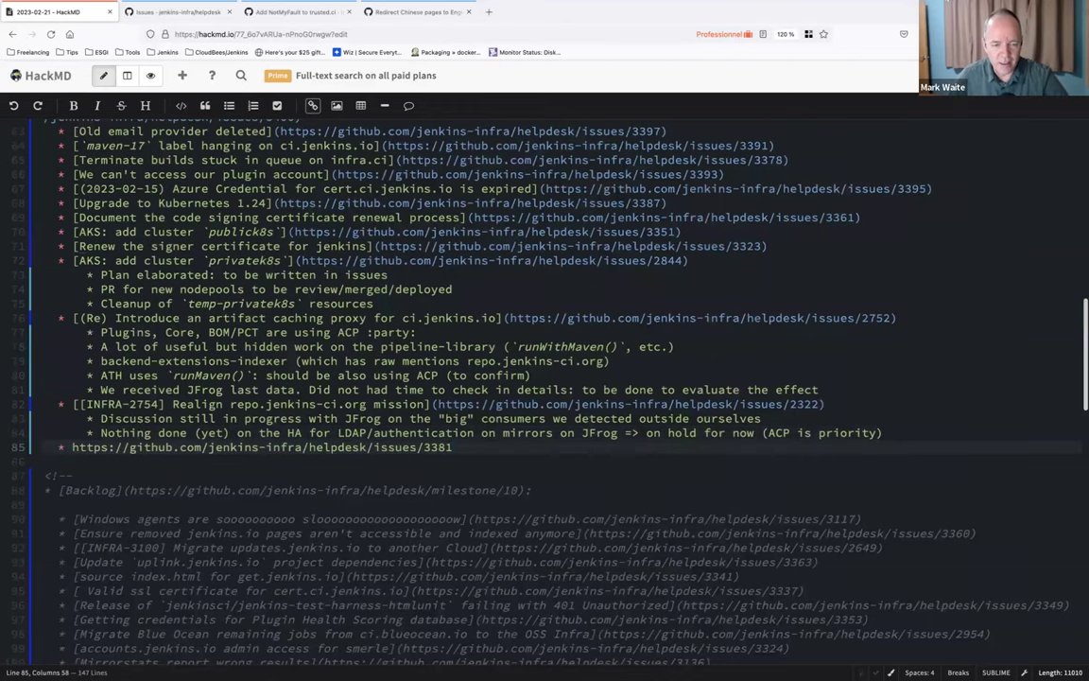
Step: Add the sub-bullet "Go for it, given the issues we recently had on the Docker image" under the issue 3381 link
key("Return")
key("Tab")
type("Go for it, given ")
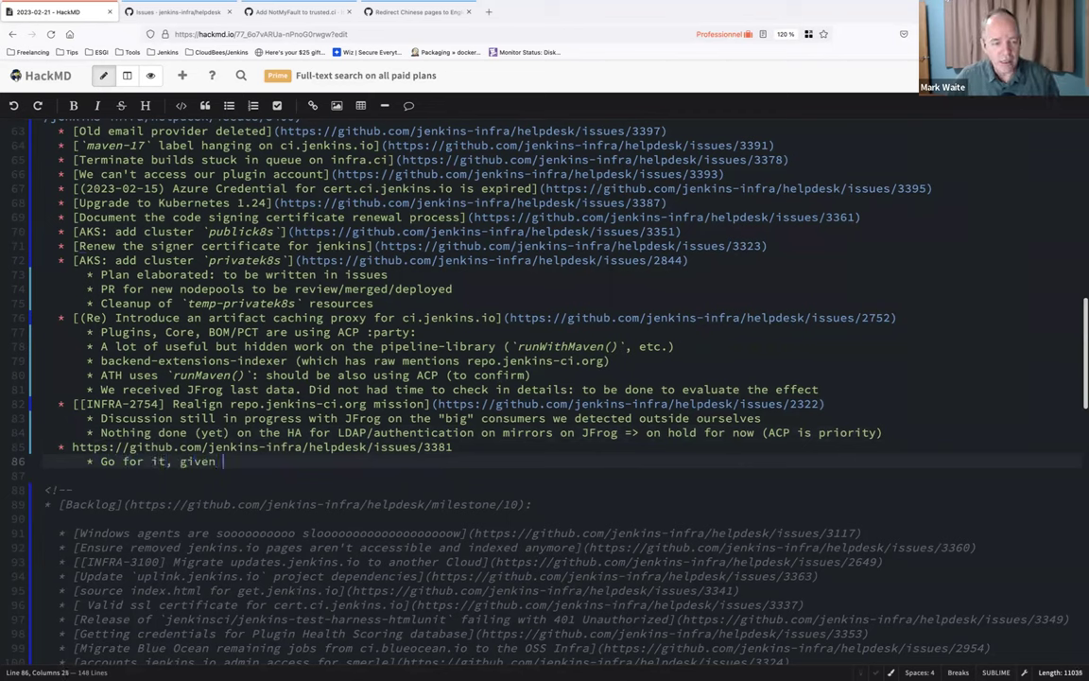
type("the issues ")
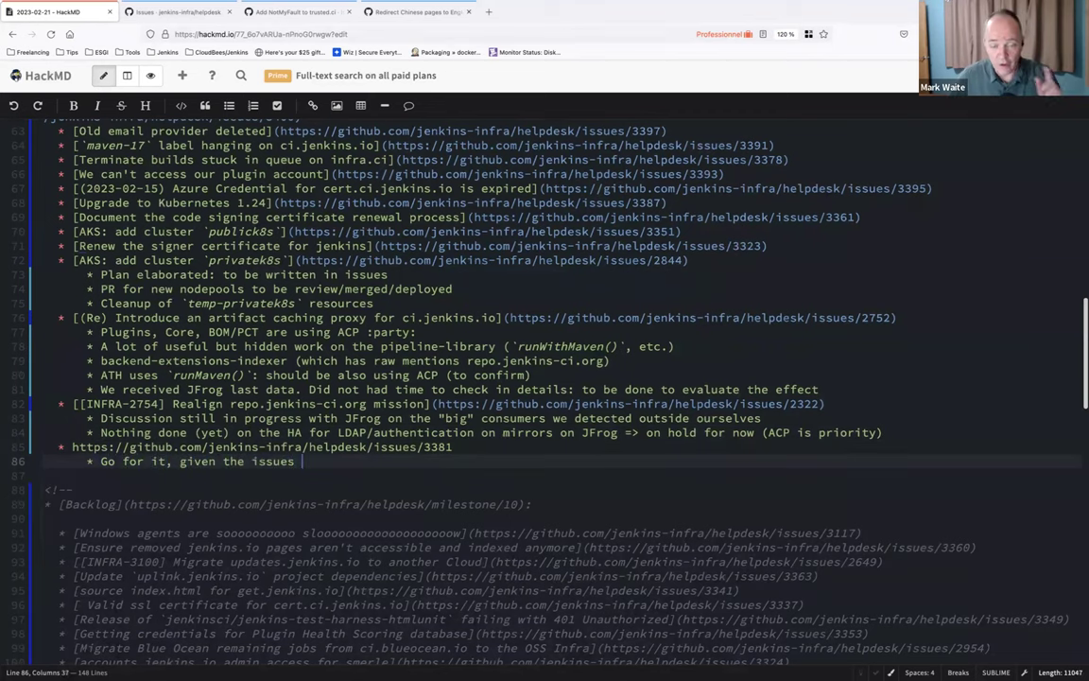
type("we recently h")
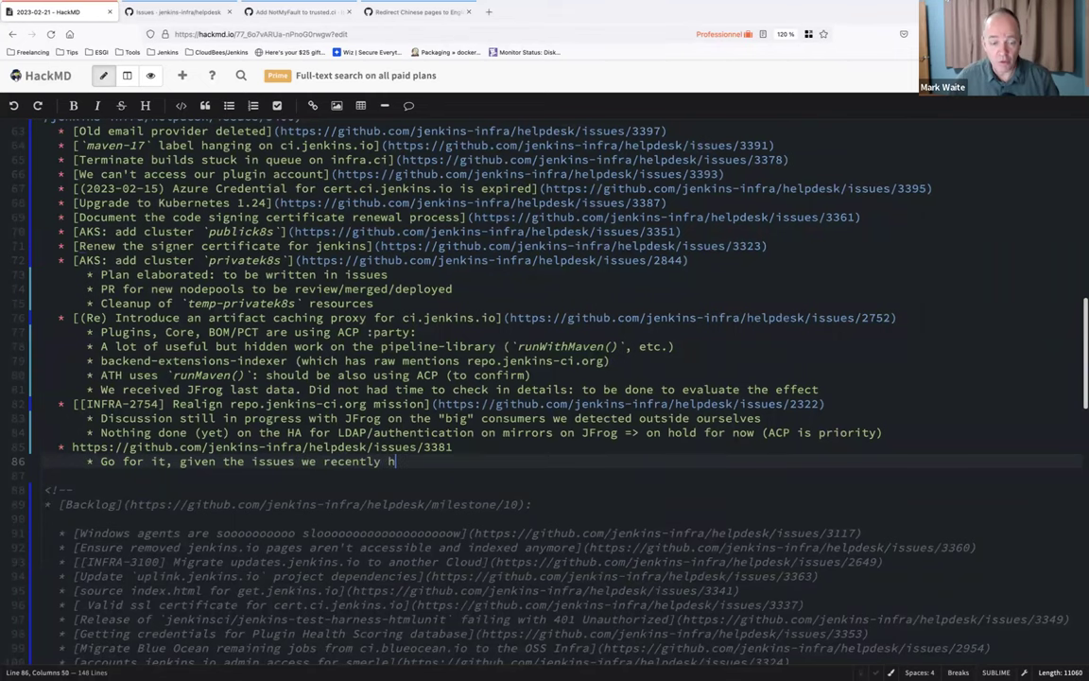
type("ad on the Docker image")
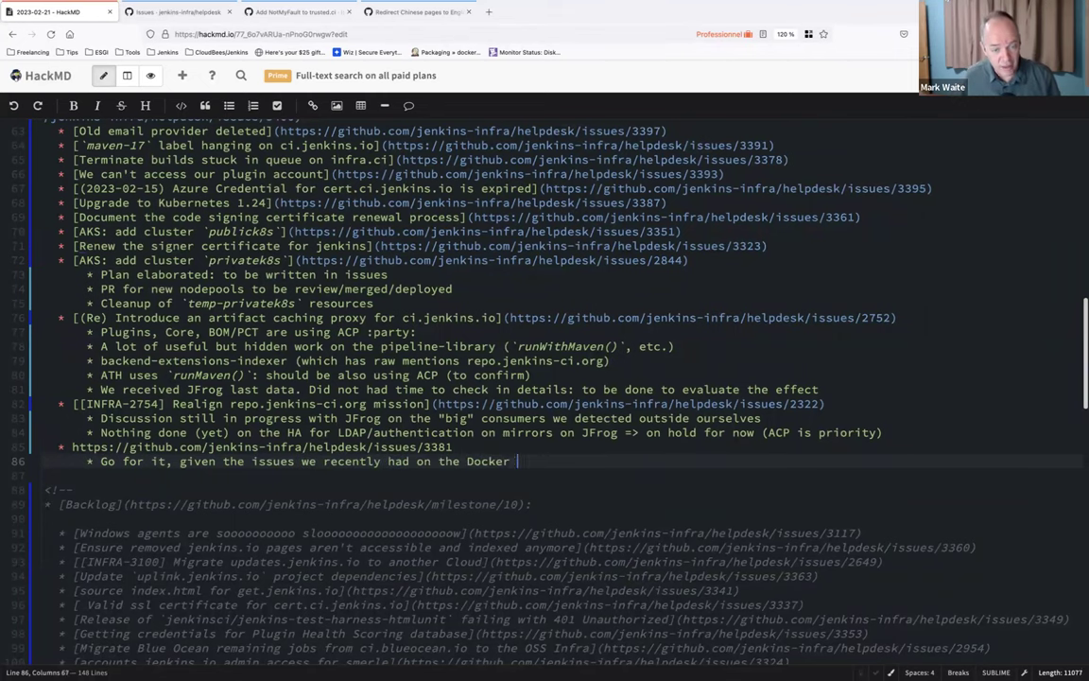
Step: Add a second sub-bullet under the issue 3381 link: "Long term: migrate to release.ci"
key("Return")
type("Long")
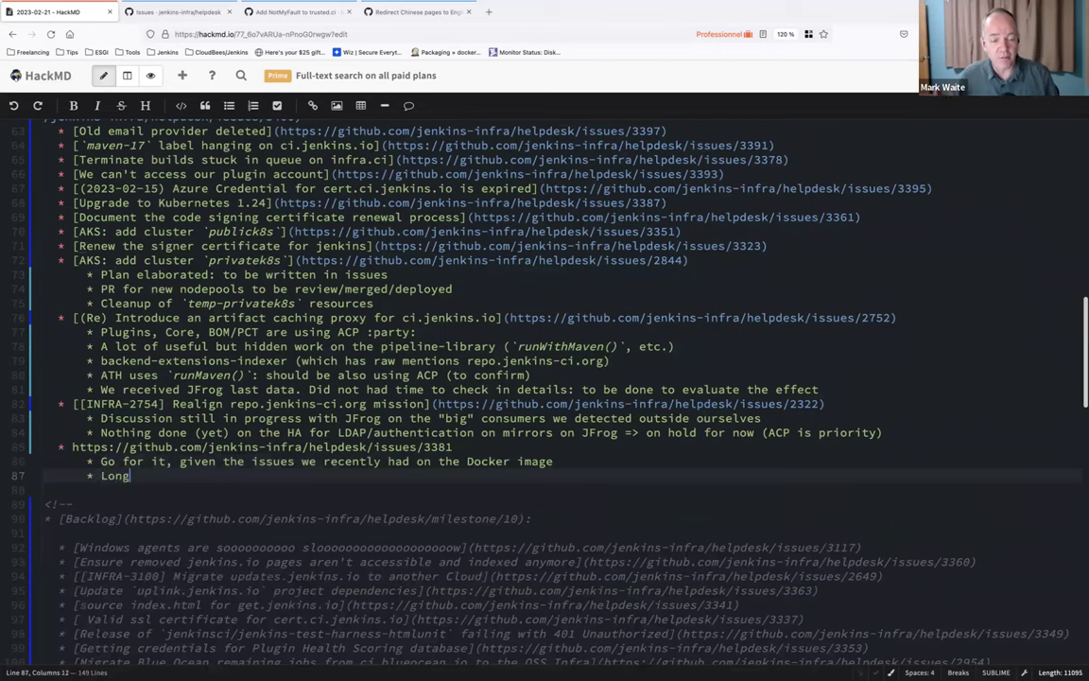
type(" term: migrate t")
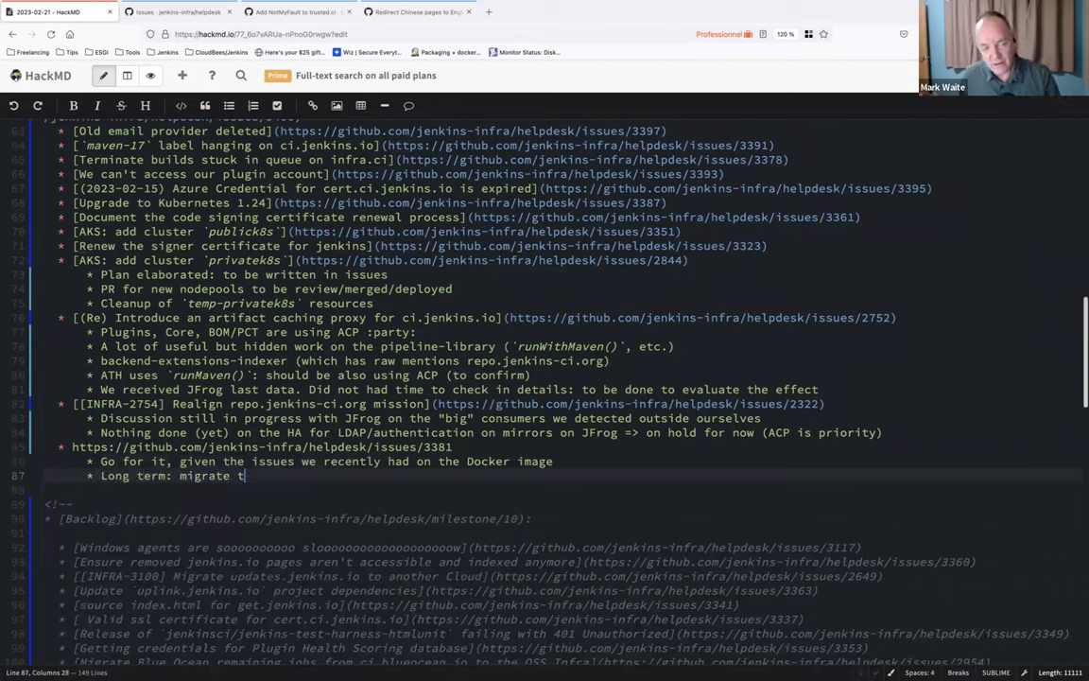
type("o release.ci")
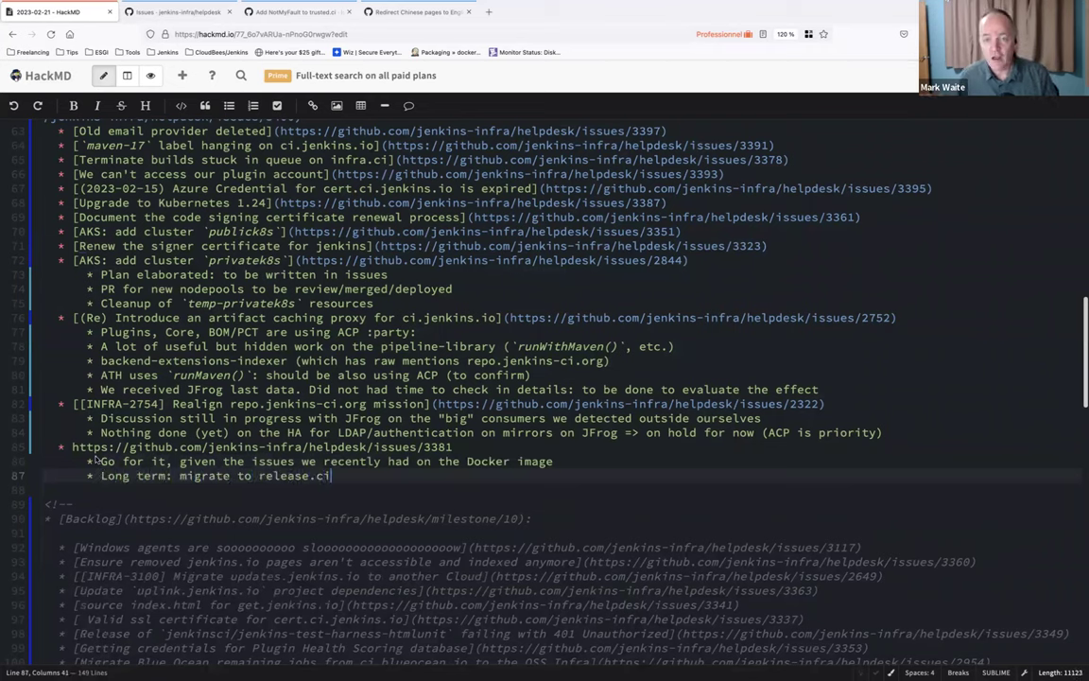
Step: Copy the address of the Chinese site issue #3379 and add it as a new bullet below the issue 3381 notes
key("Return")
key("shift+Tab")
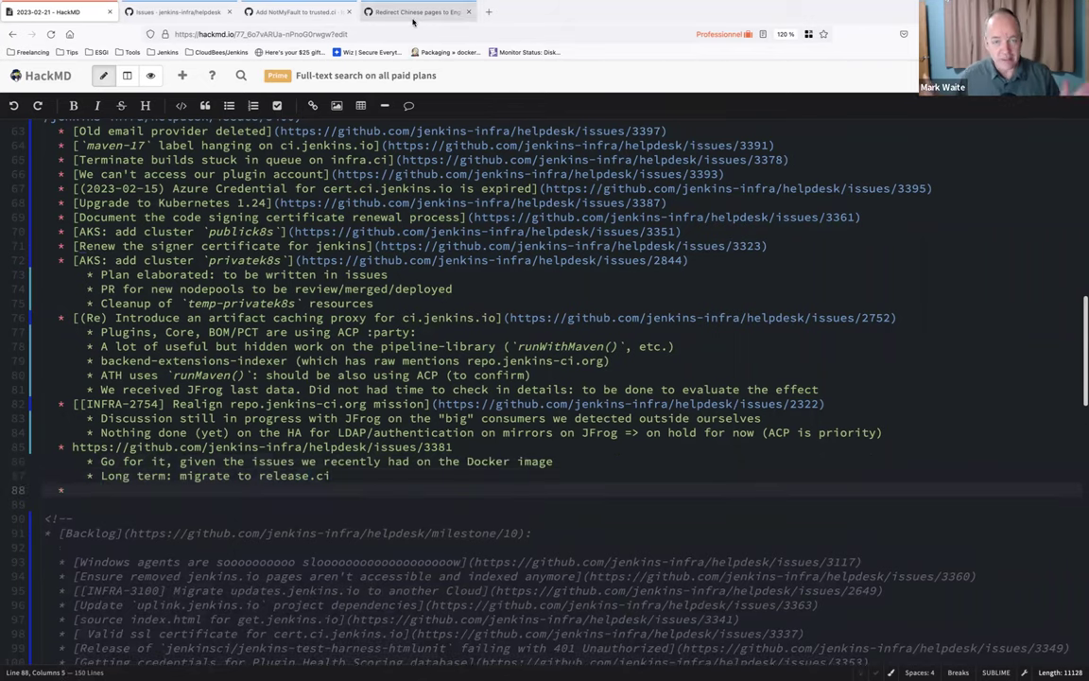
left_click(373, 13)
left_click(359, 34)
key("ctrl+c")
left_click(105, 413)
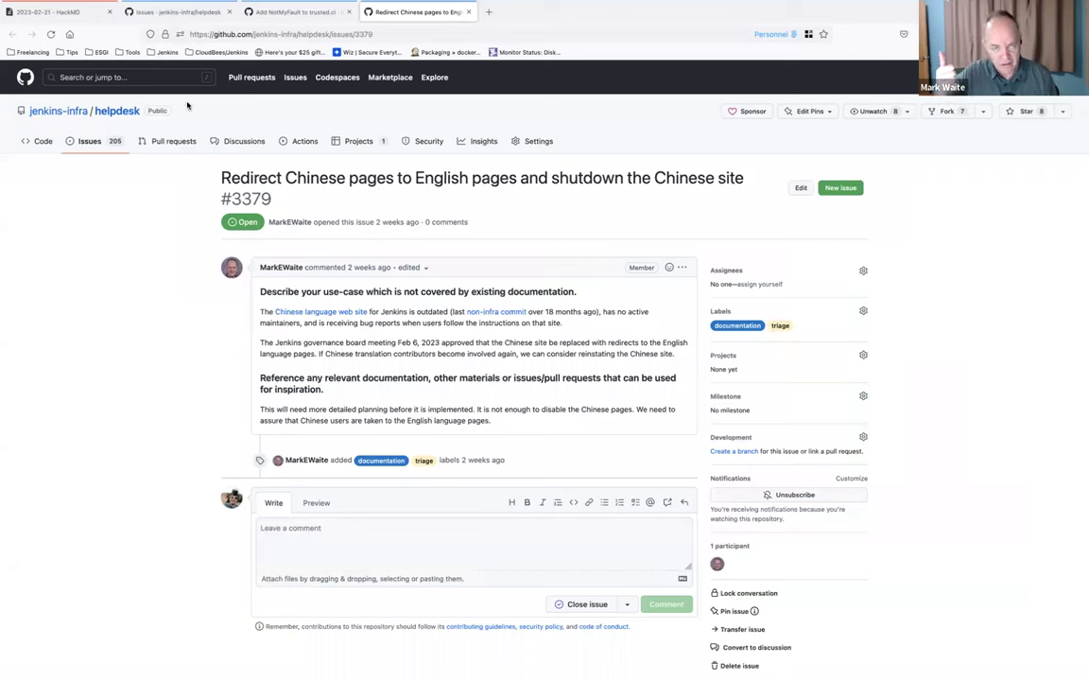
left_click(71, 12)
key("ctrl+v")
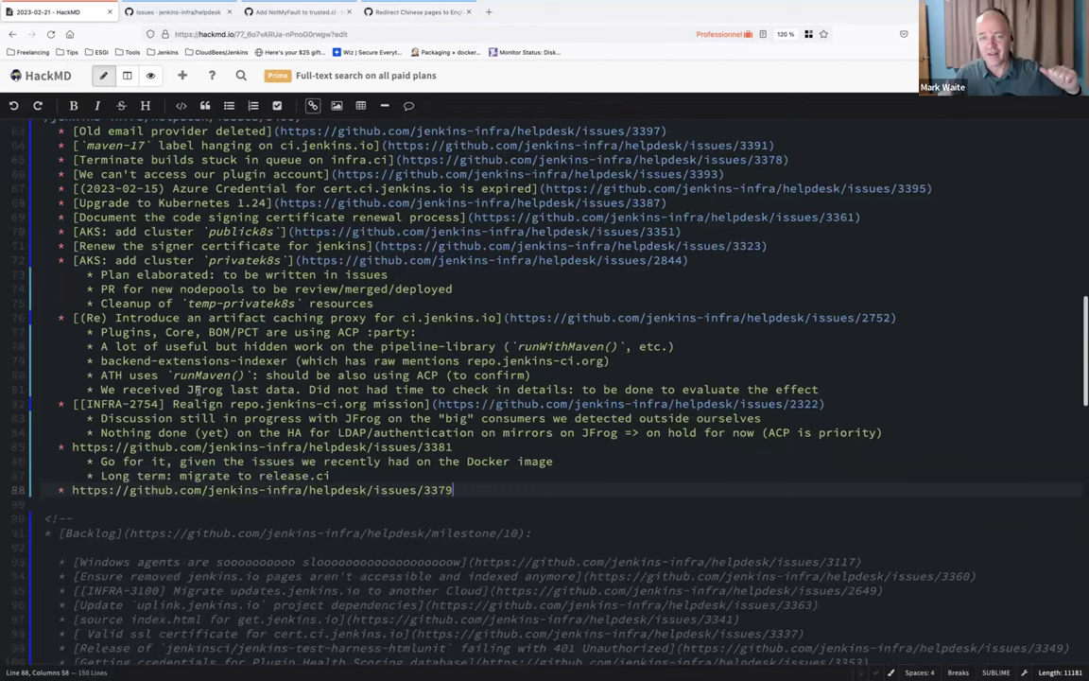
Step: Add the sub-bullet "Low priority : backlog" under the issue 3379 link and return to that issue on GitHub
key("Return")
key("Tab")
type("Low prior")
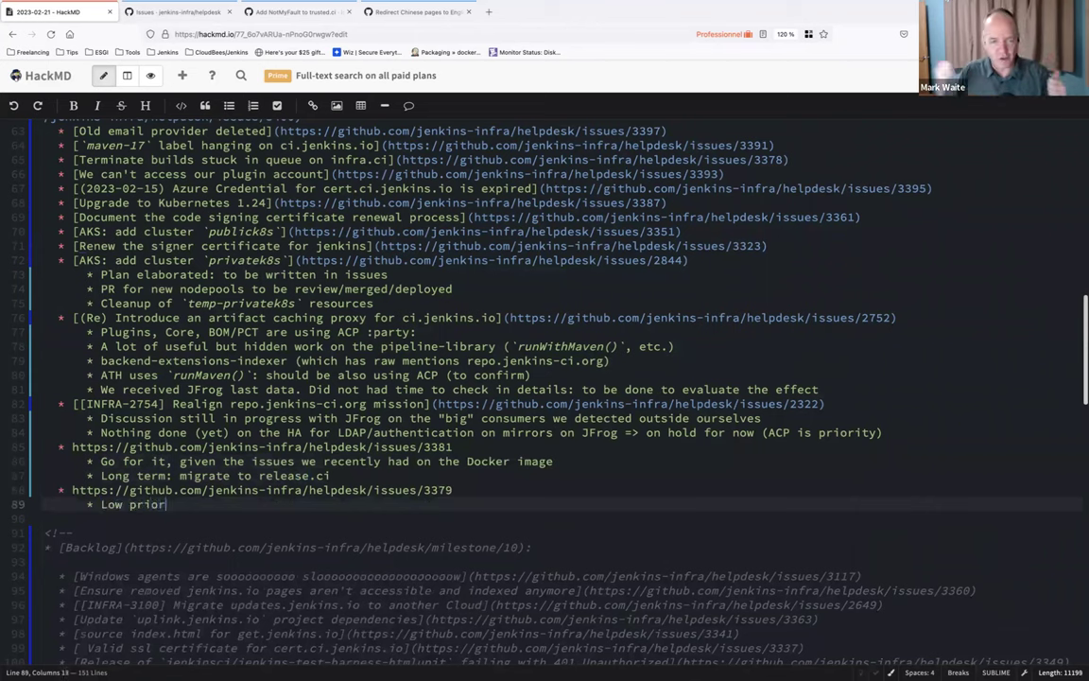
type("ity : backlog")
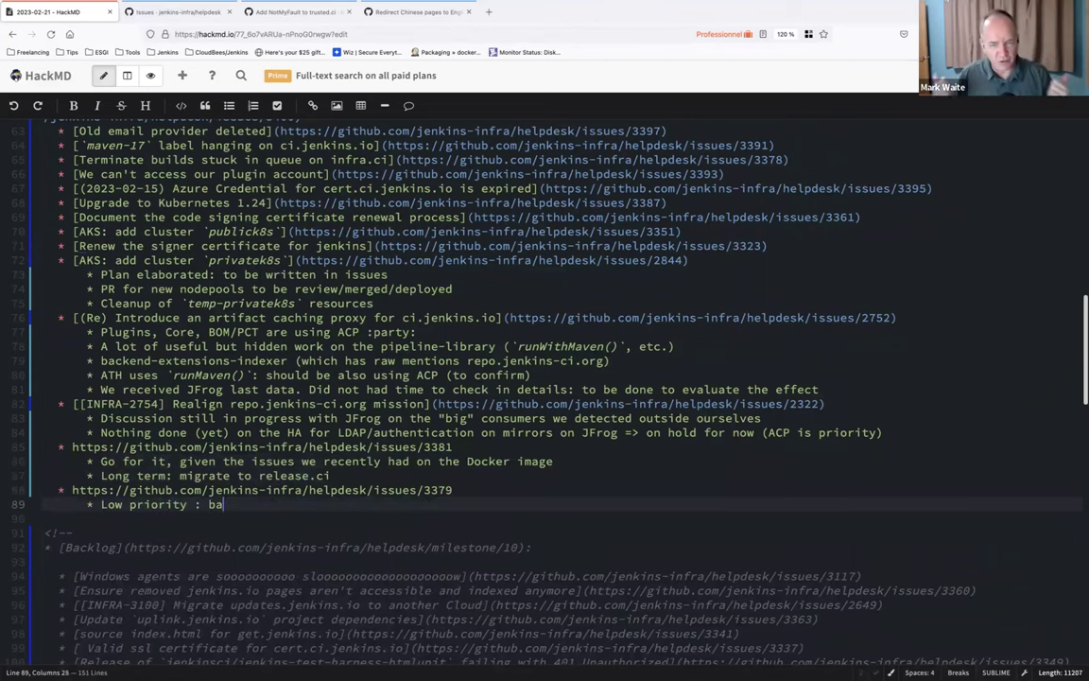
left_click(402, 17)
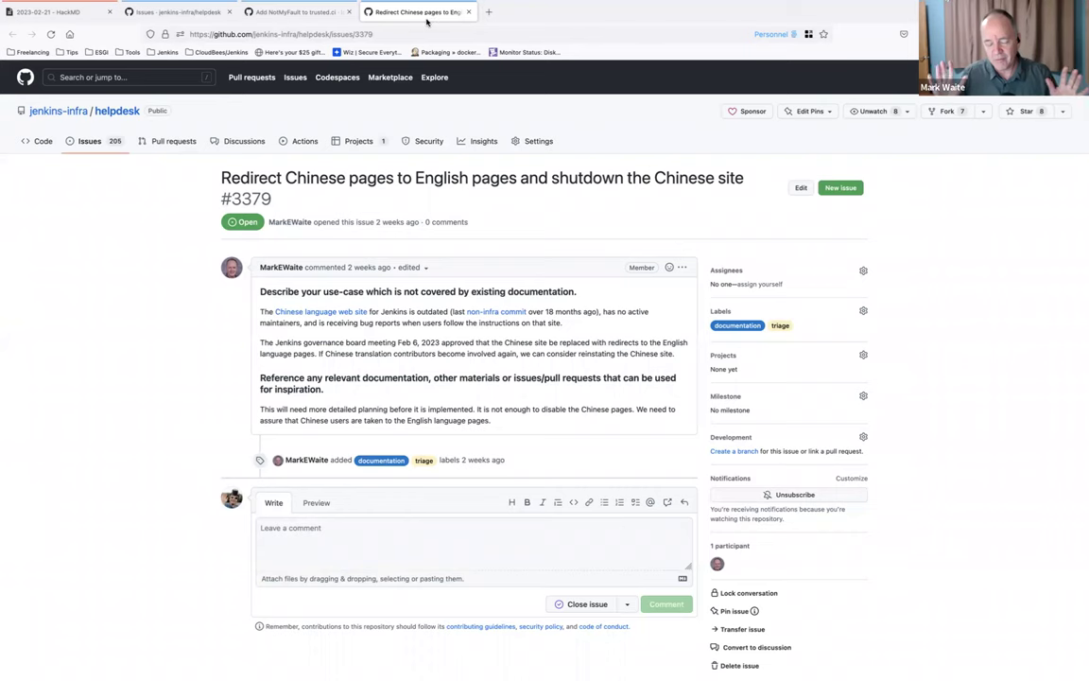
Step: Assign Chinese site issue #3379 to the infra-team-sync-next milestone and remove its triage label
scroll(932, 319, "down", 1)
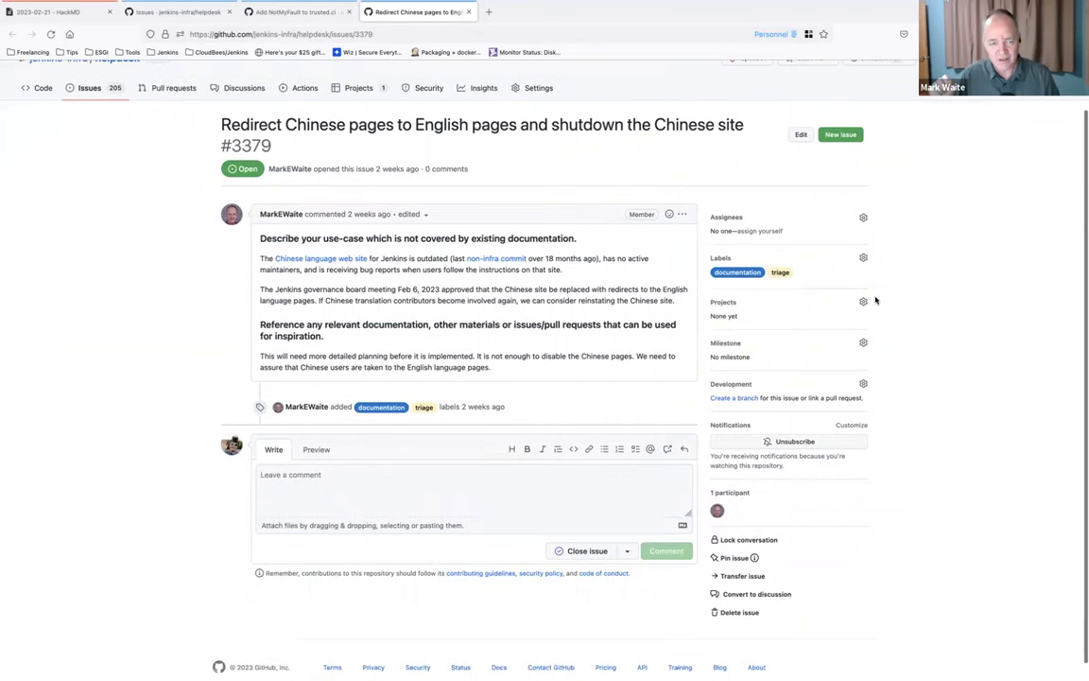
left_click(863, 343)
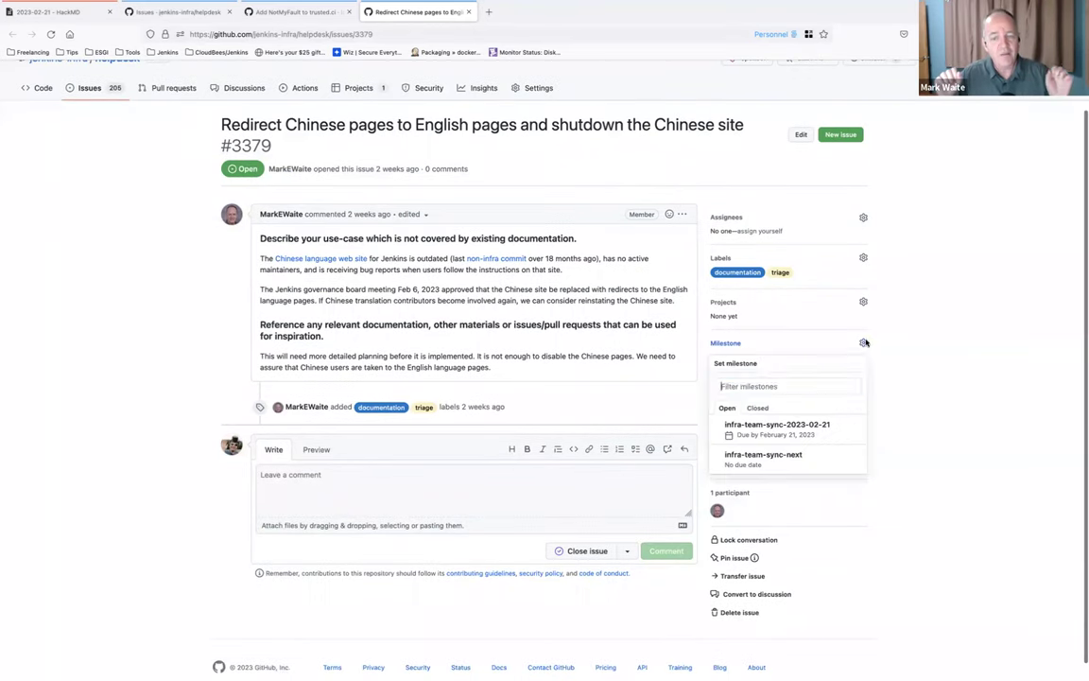
left_click(833, 455)
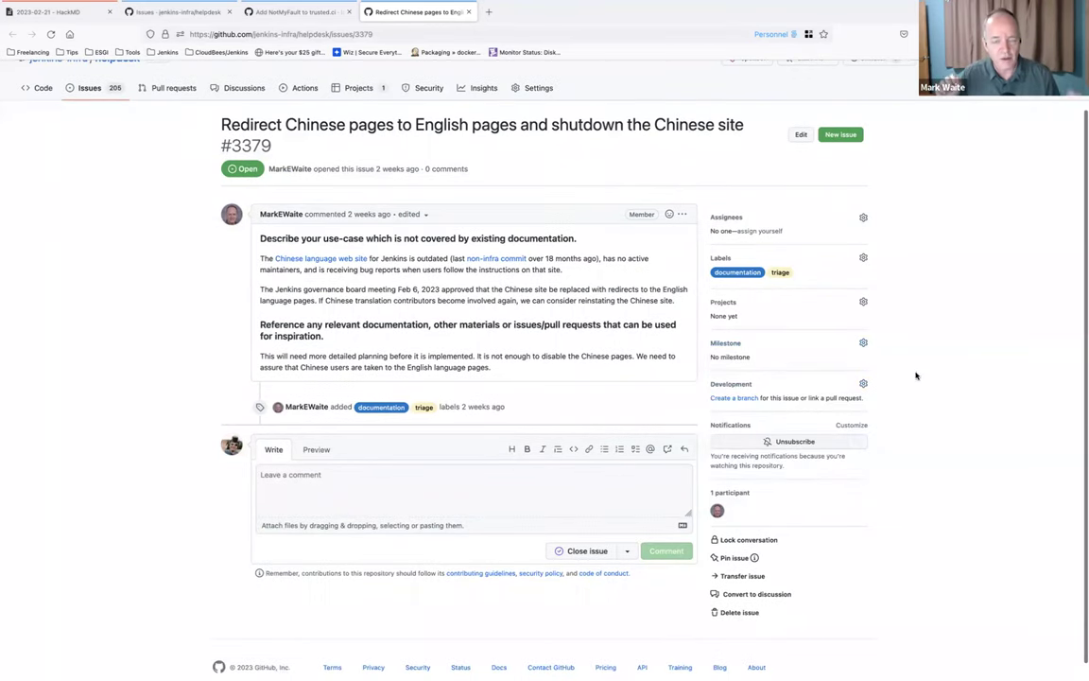
left_click(863, 259)
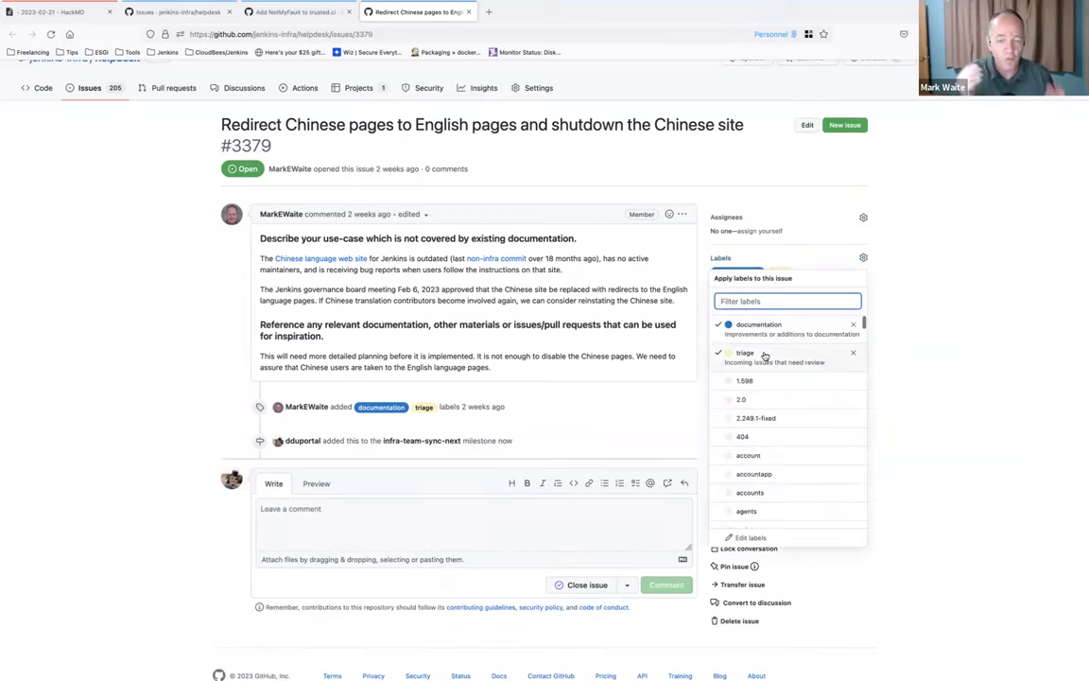
left_click(949, 339)
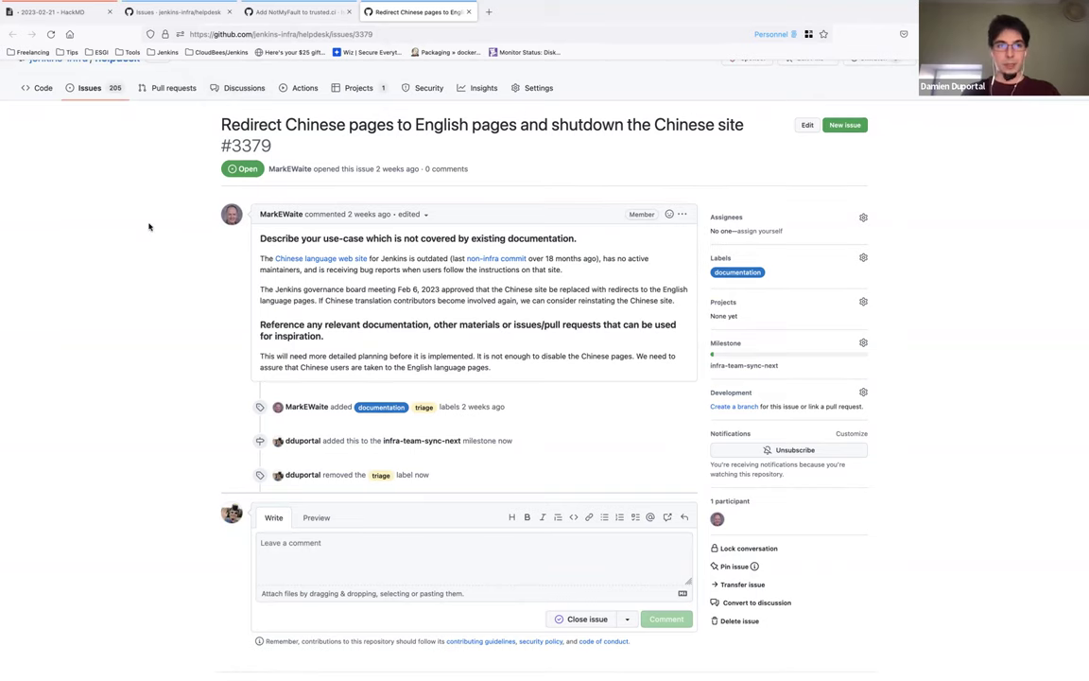
Step: Close the pages of issues #3379 and #3381 and return to the task list in the 2023-02-21 HackMD notes
key("ctrl+w")
key("ctrl+w")
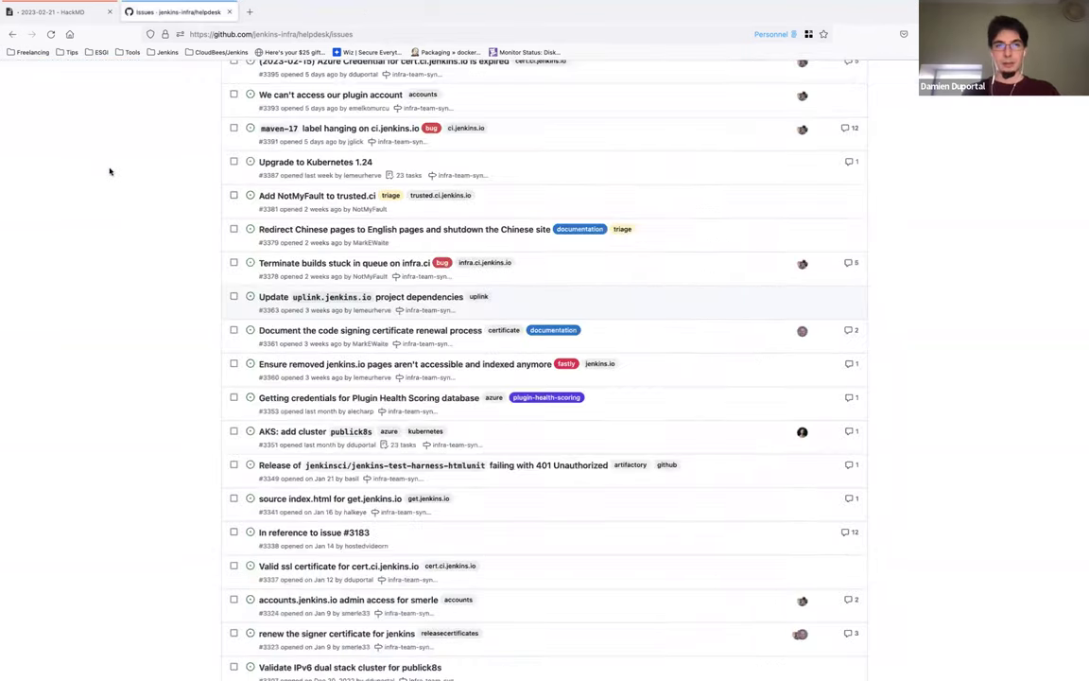
left_click(43, 38)
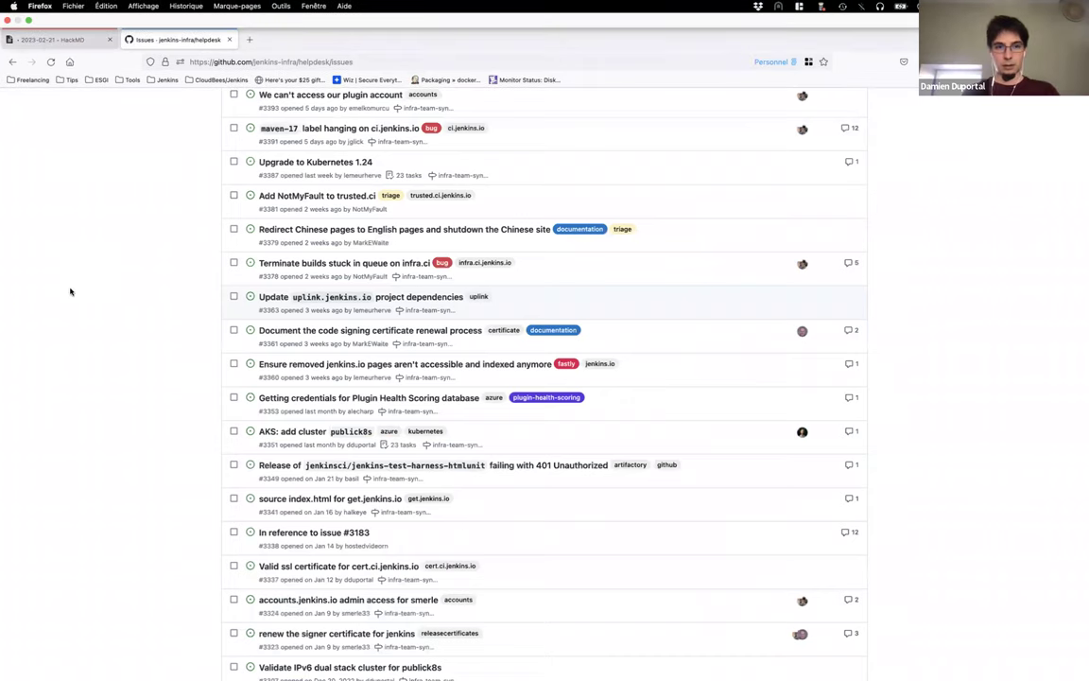
left_click(194, 375)
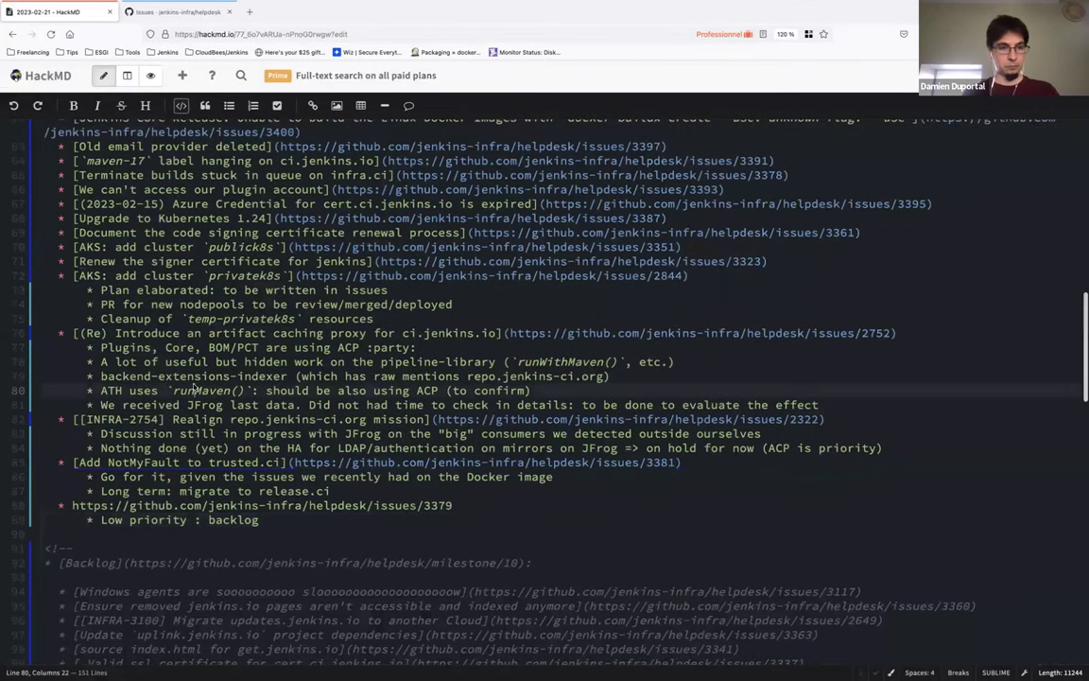
scroll(194, 389, "up", 1)
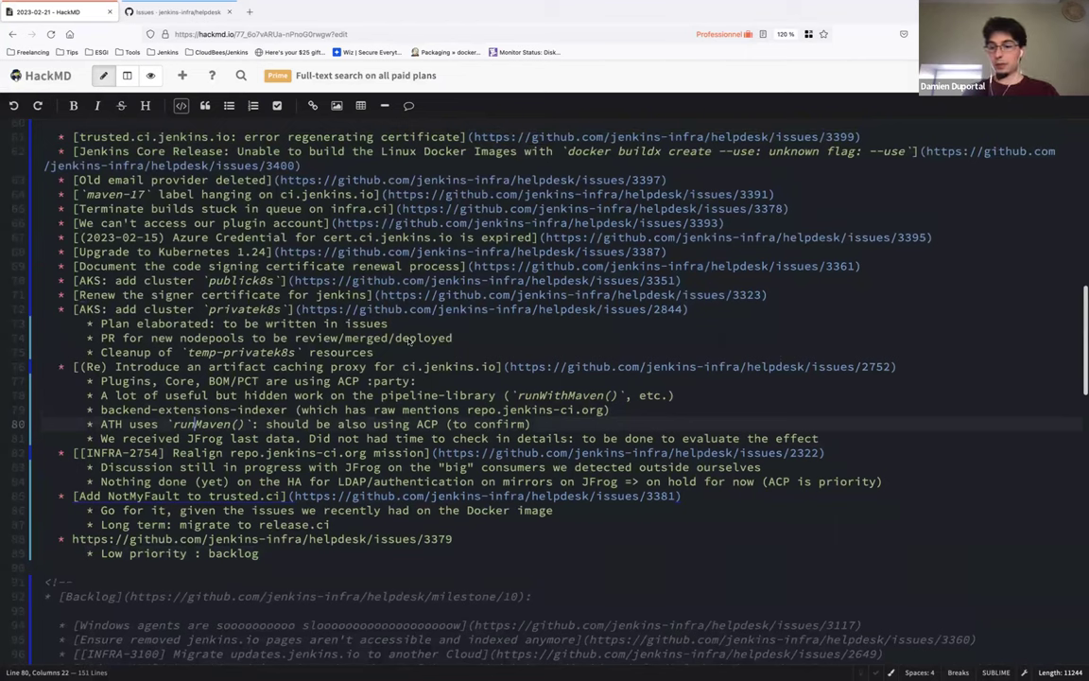